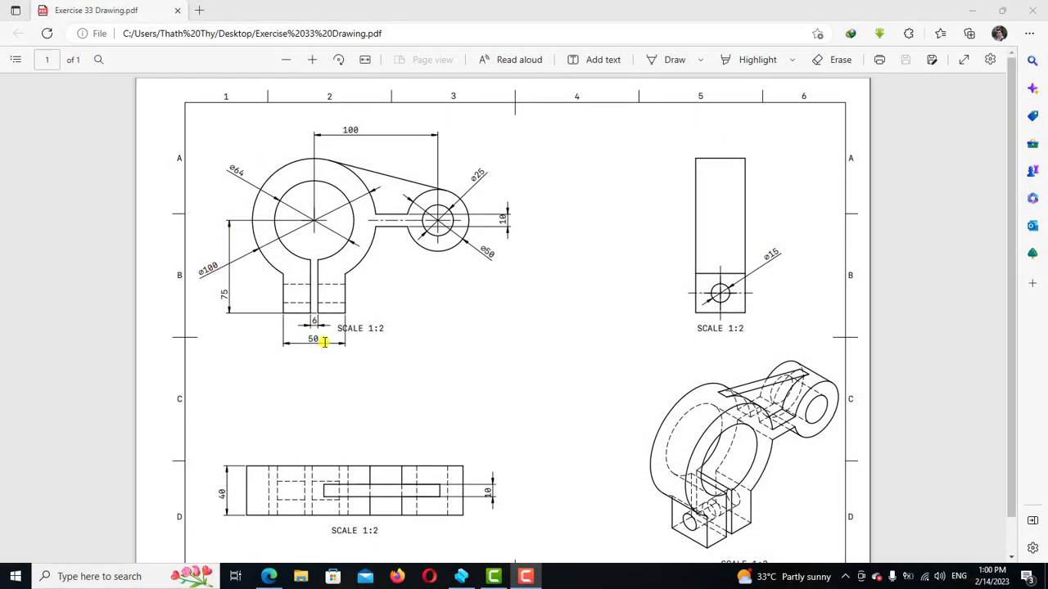
On the front plane, sketch concentric Ø64 mm and Ø100 mm circles centred on the origin.
left_click(462, 576)
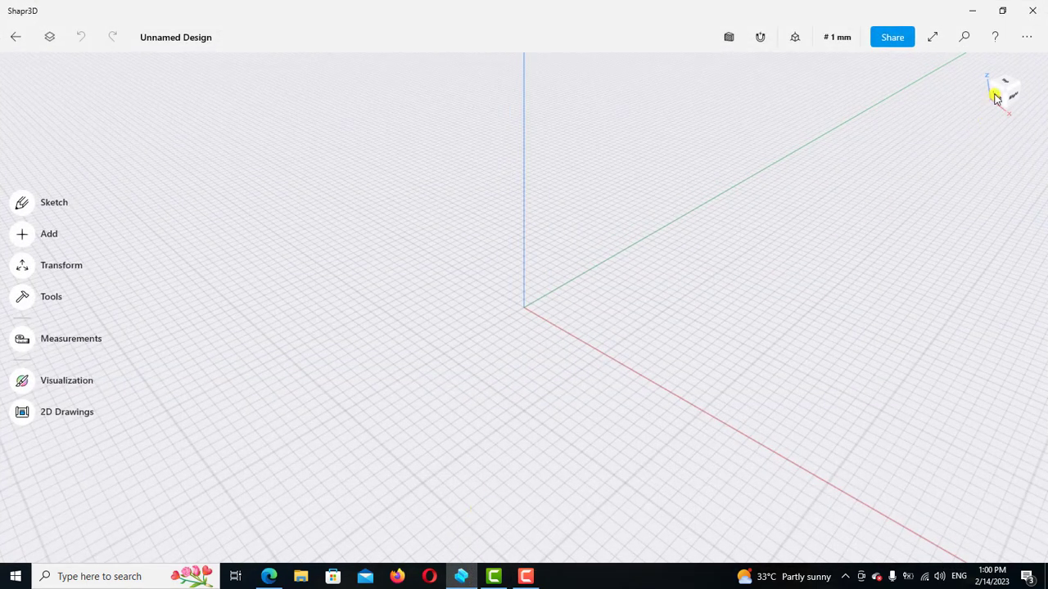
left_click(995, 97)
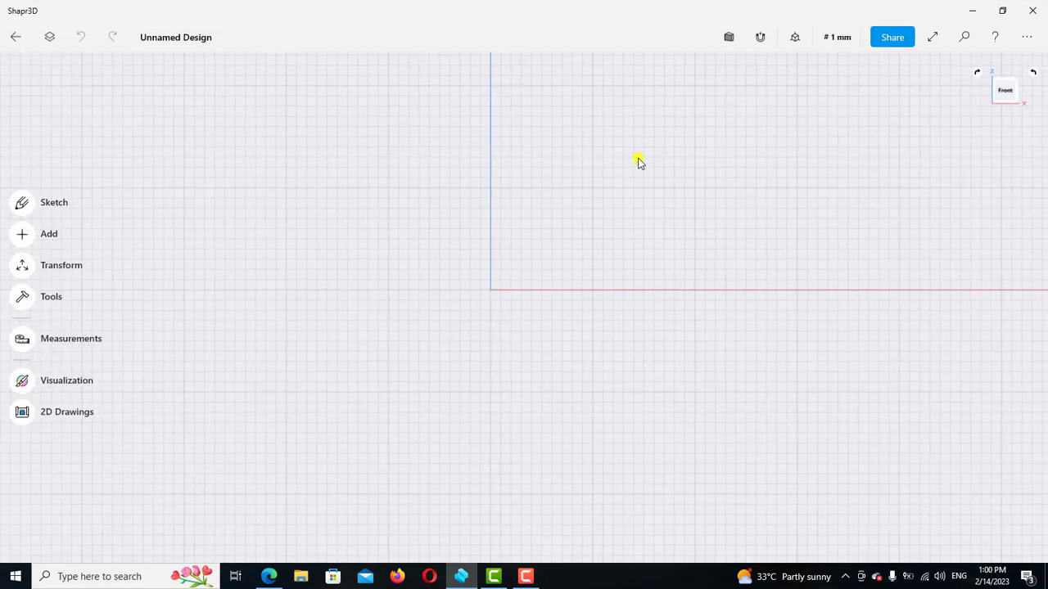
left_click(22, 202)
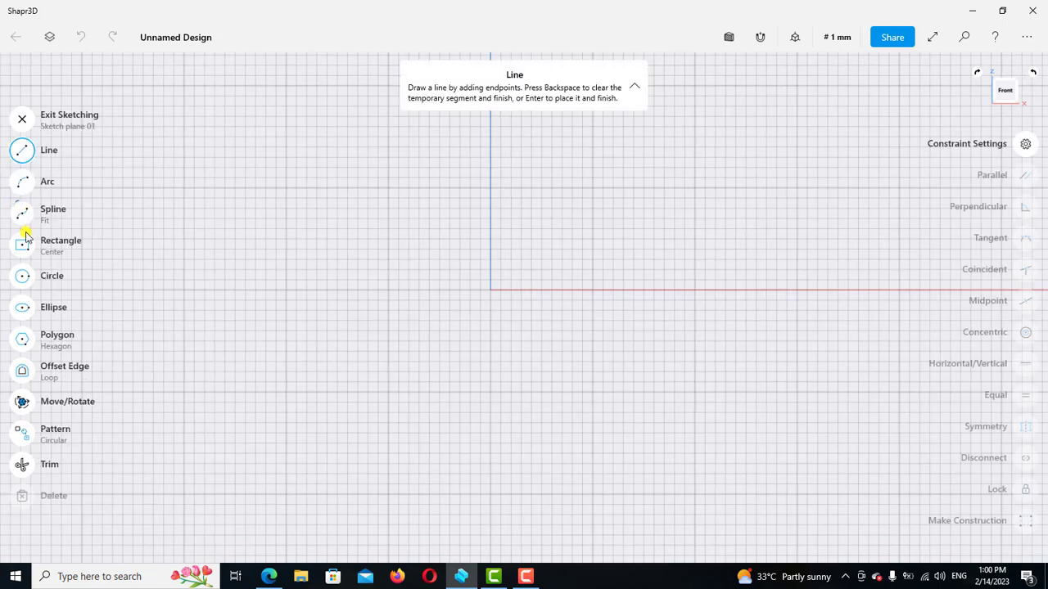
left_click(22, 276)
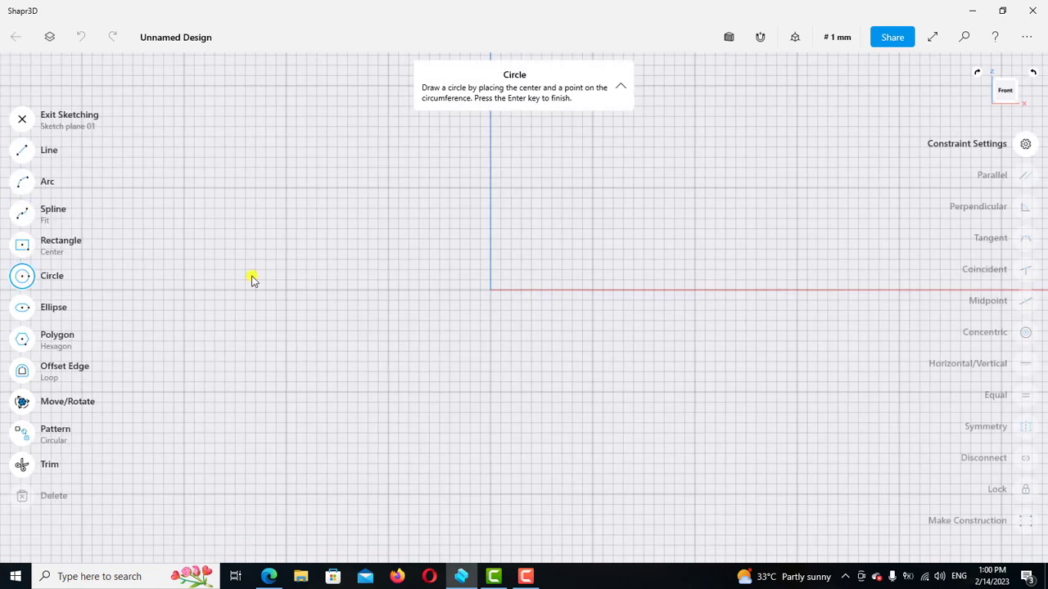
left_click(489, 291)
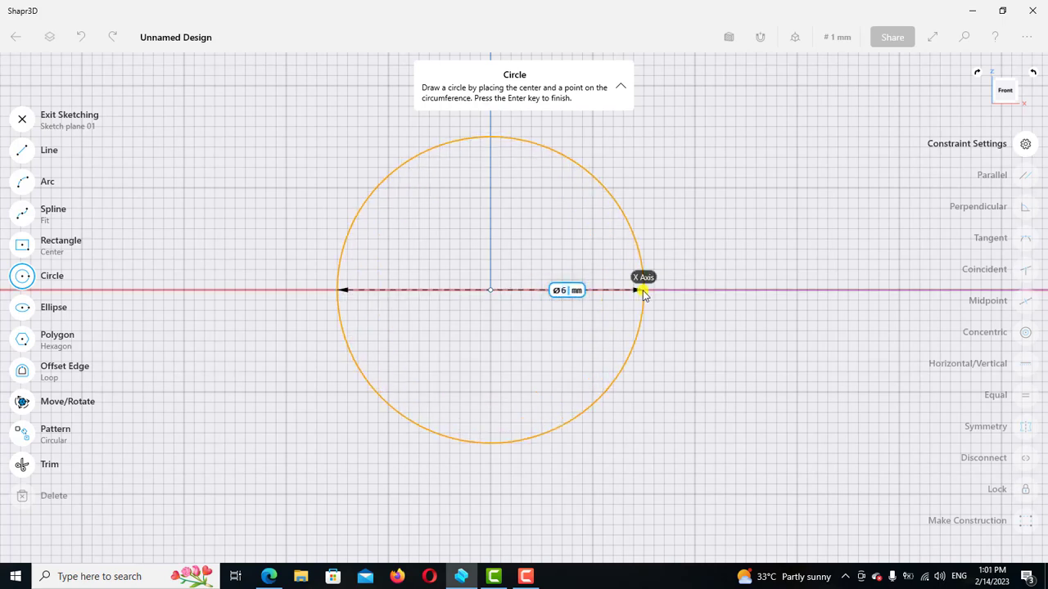
type("4")
key("Return")
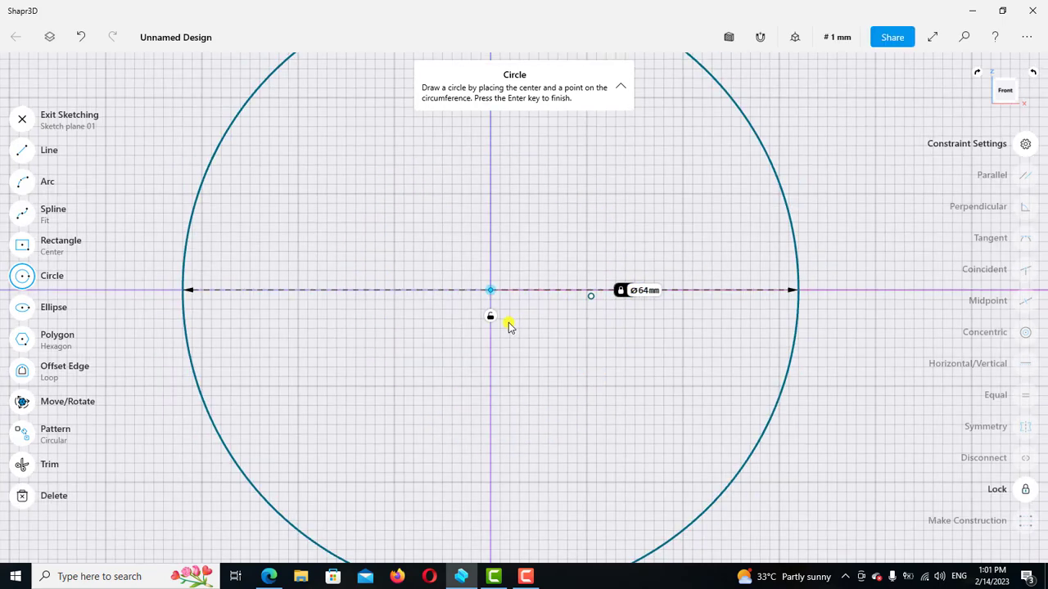
left_click(491, 291)
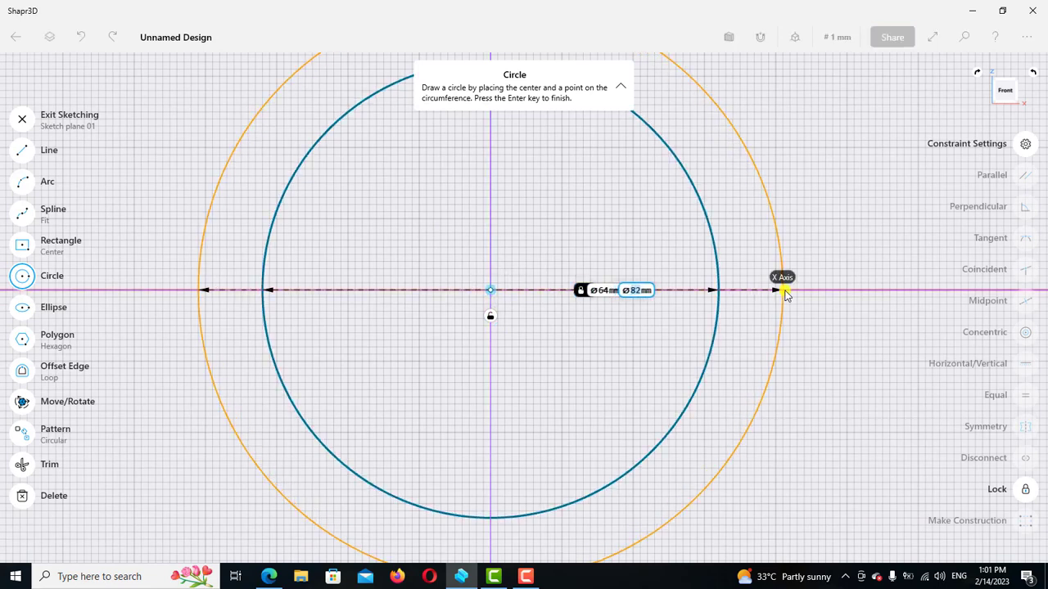
type("00")
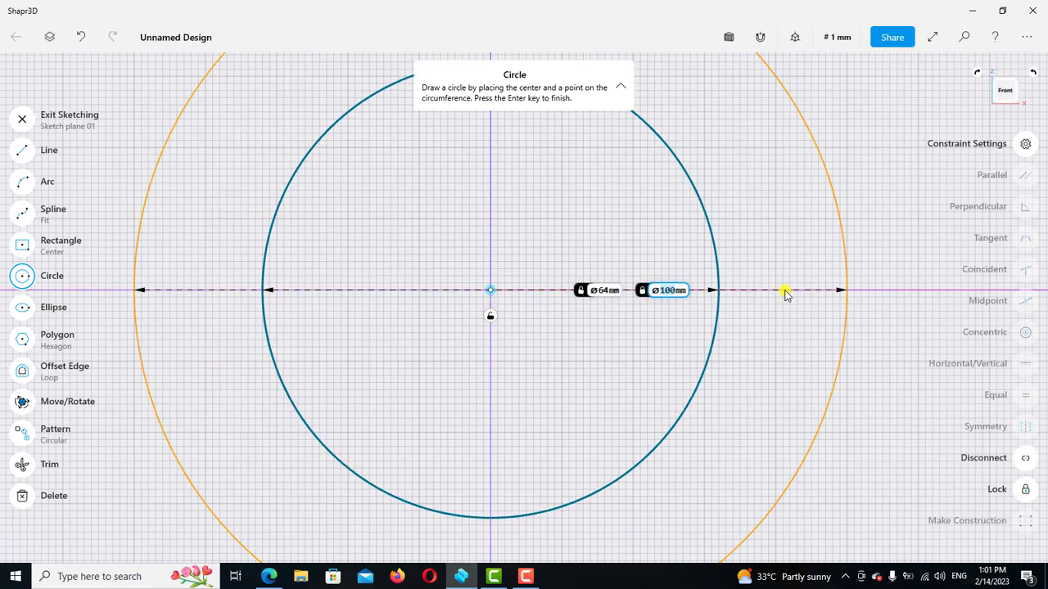
key("Return")
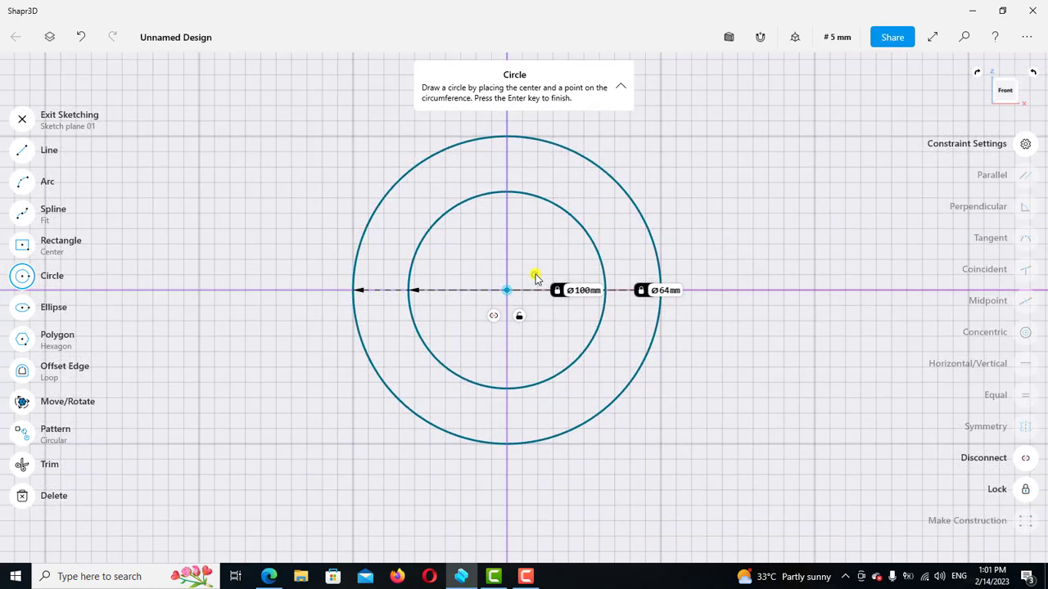
Draw a centre rectangle below the circles and stretch its bottom edge further down.
left_click(20, 276)
scroll(273, 294, "down", 1)
middle_click_drag(281, 290, 260, 238)
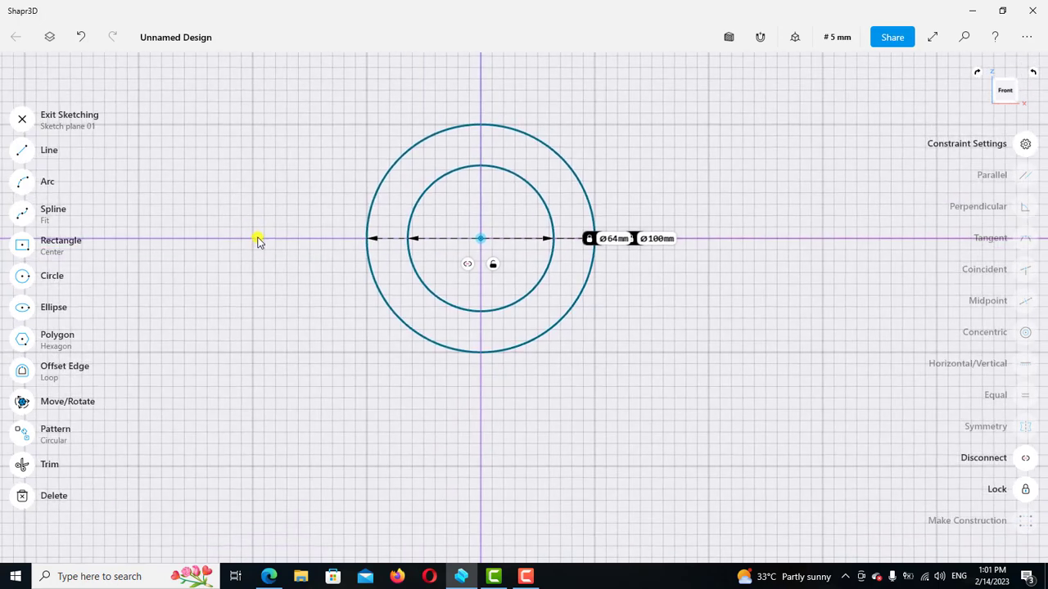
left_click(22, 247)
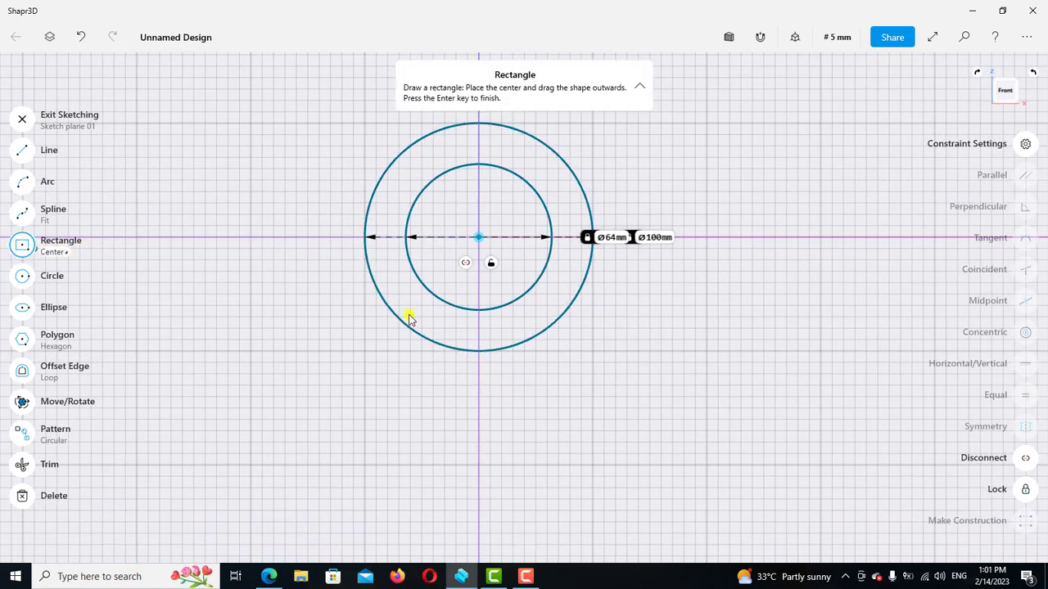
left_click(479, 293)
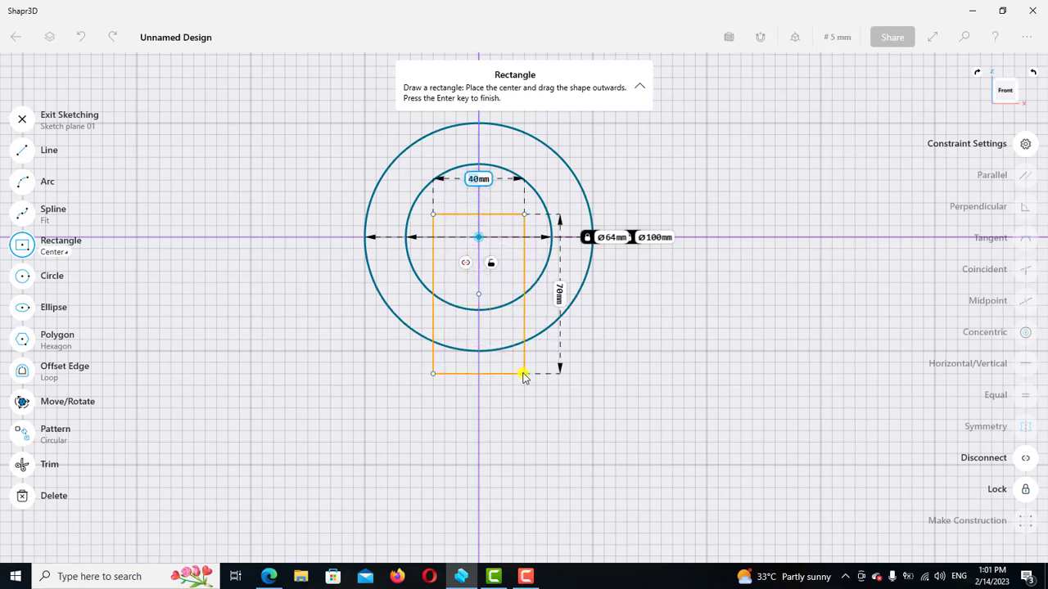
left_click(523, 373)
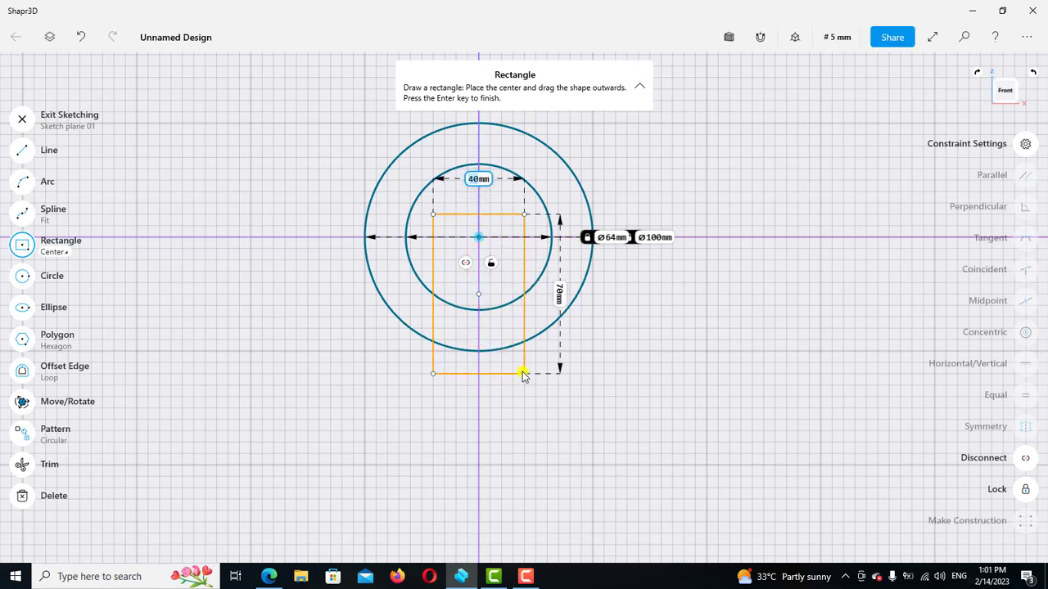
left_click(87, 259)
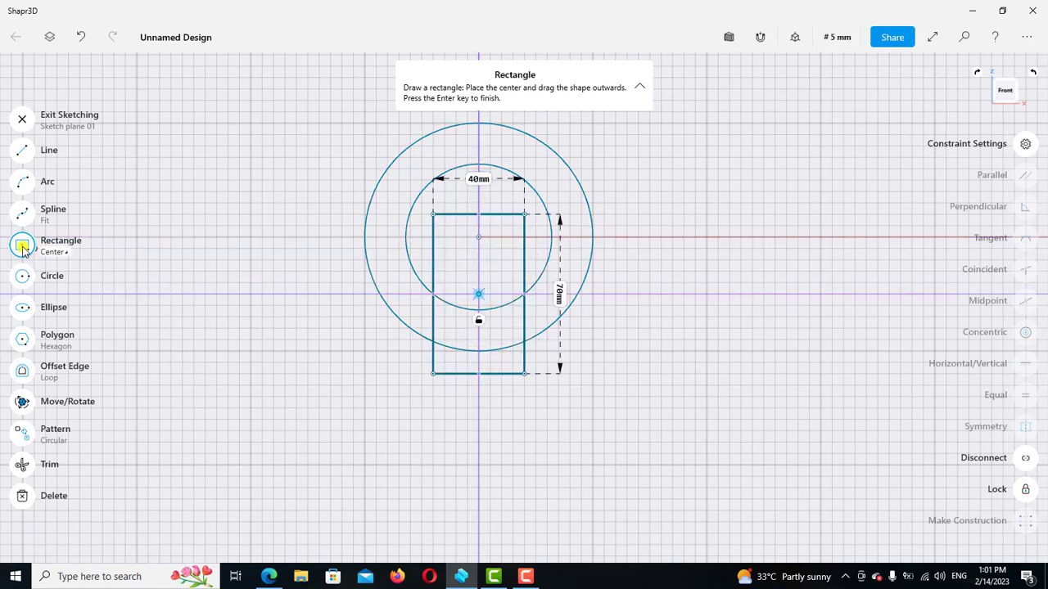
left_click(485, 374)
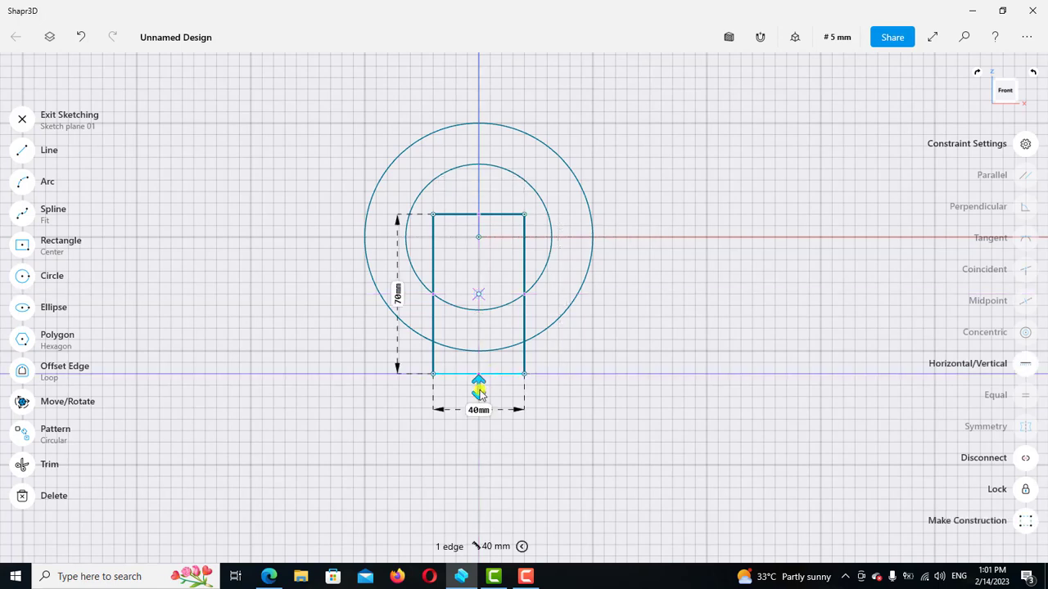
left_click_drag(485, 377, 479, 395)
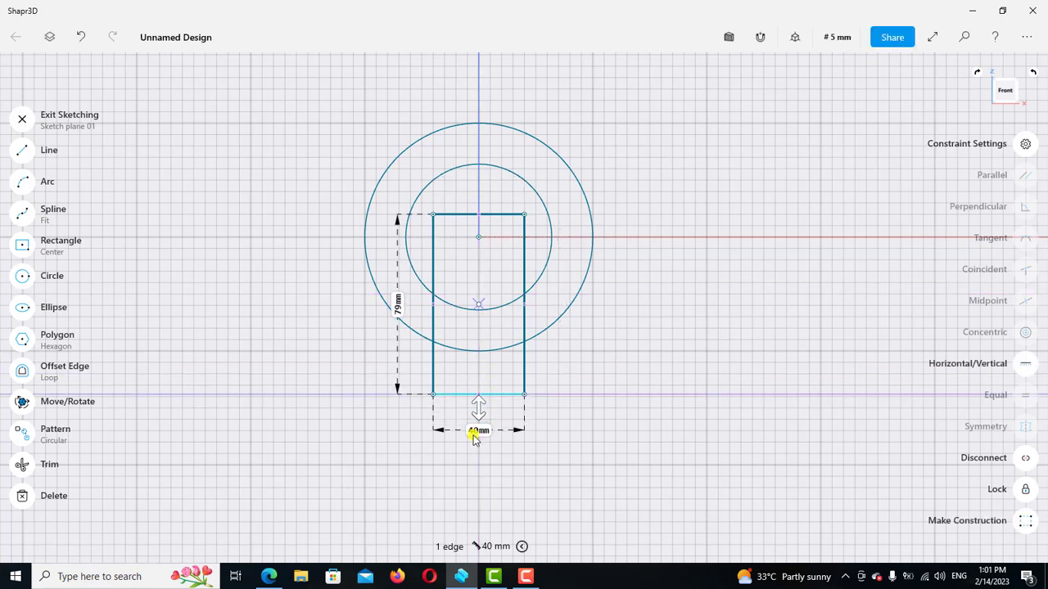
Change the rectangle's width dimension from 40 mm to 50 mm.
left_click(478, 430)
left_click(461, 461)
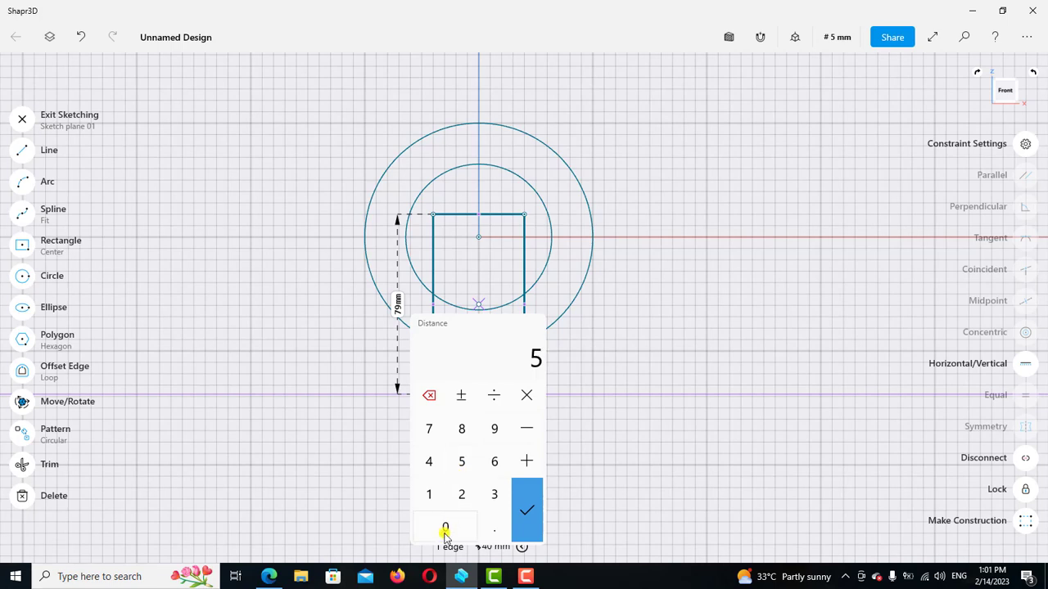
left_click(445, 531)
left_click(535, 512)
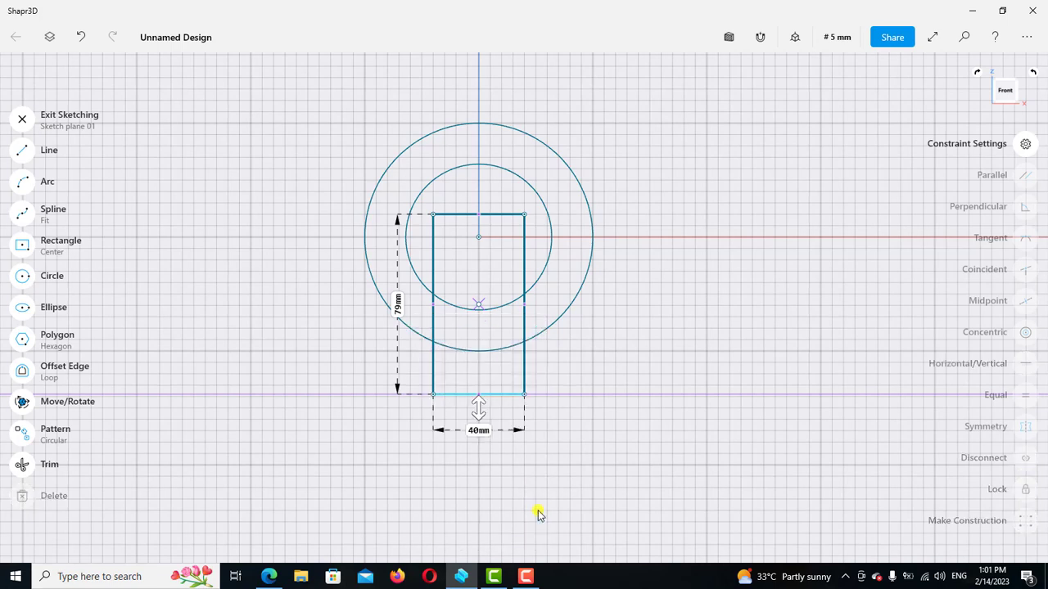
left_click(619, 412)
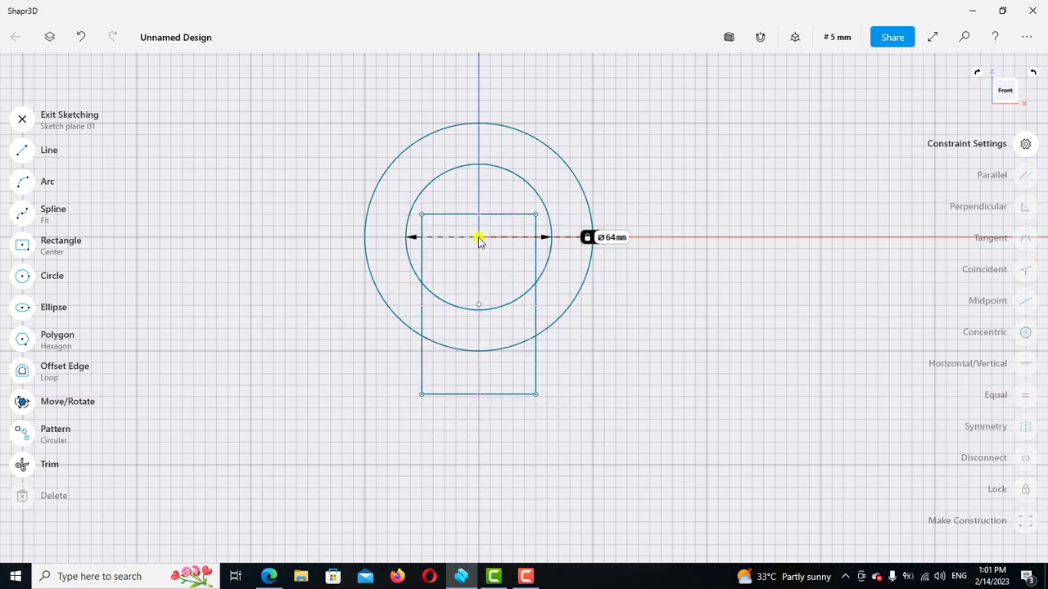
Dimension the rectangle's bottom edge 75 mm from the circles' centre.
left_click(479, 237)
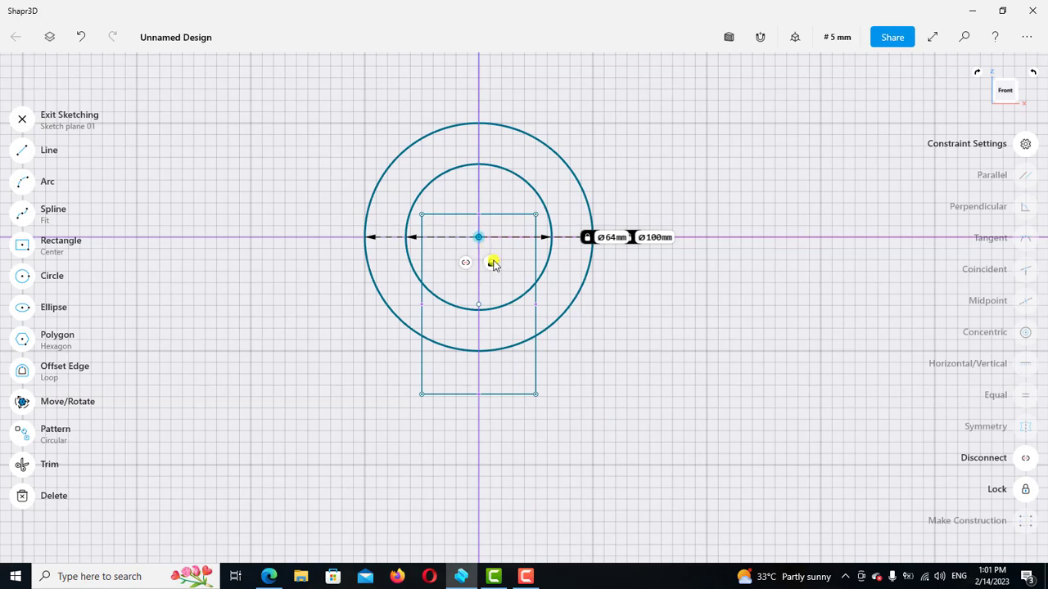
left_click(493, 264)
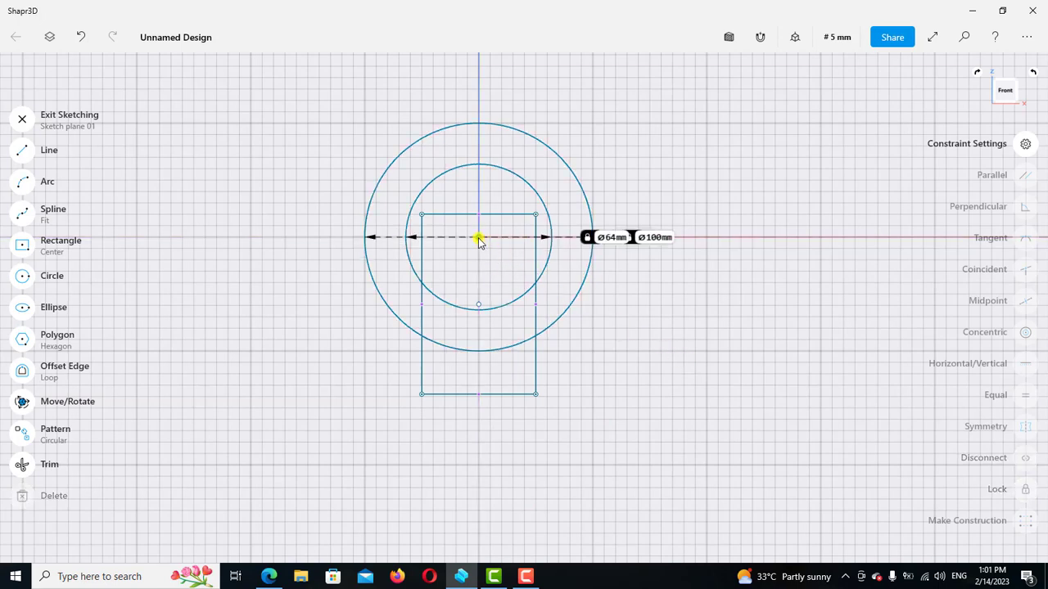
left_click(480, 237)
left_click(511, 395)
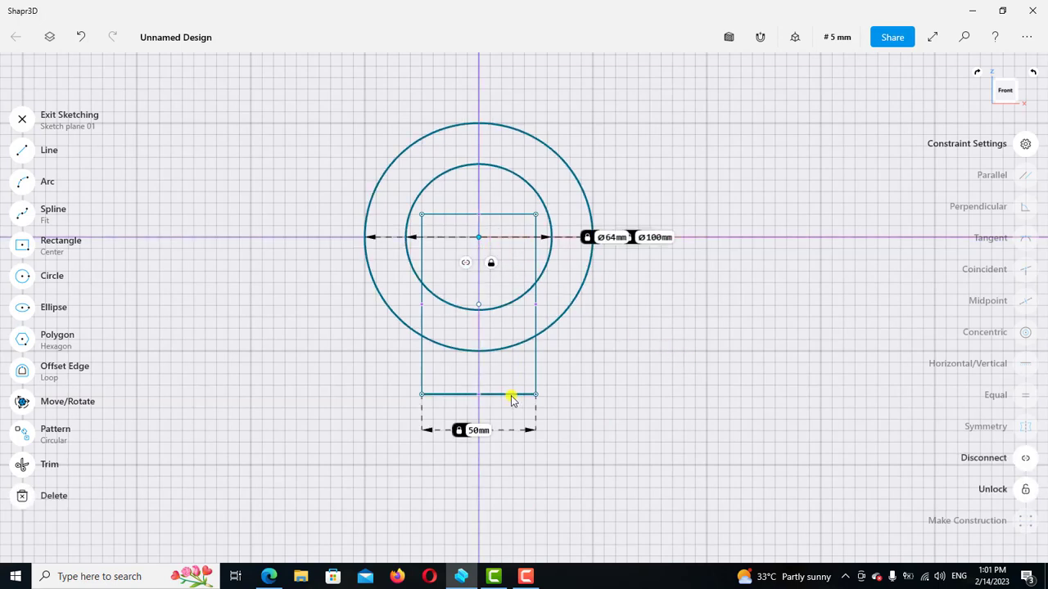
left_click_drag(515, 316, 321, 322)
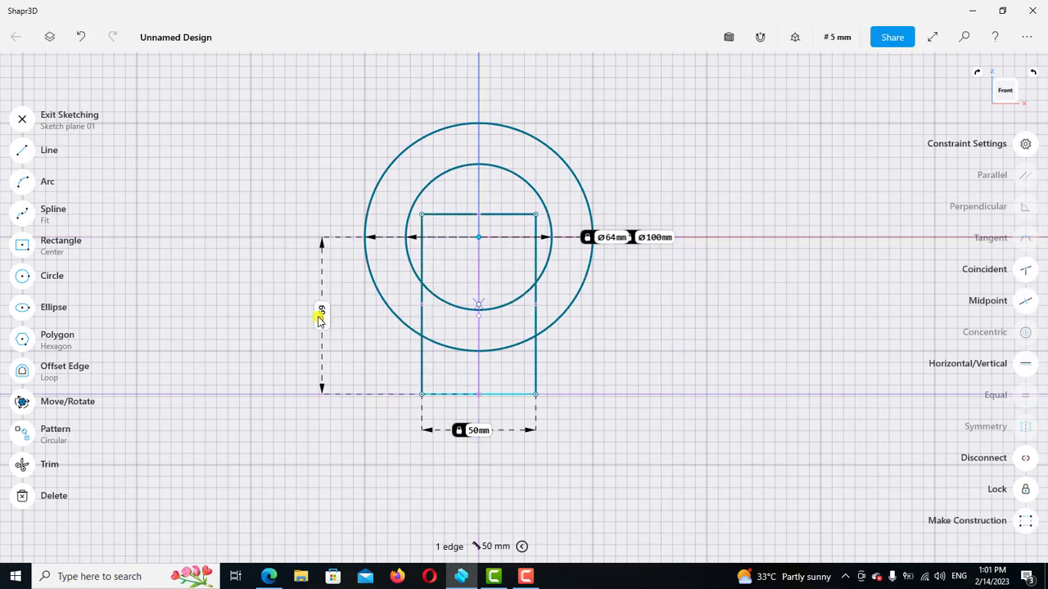
left_click(321, 318)
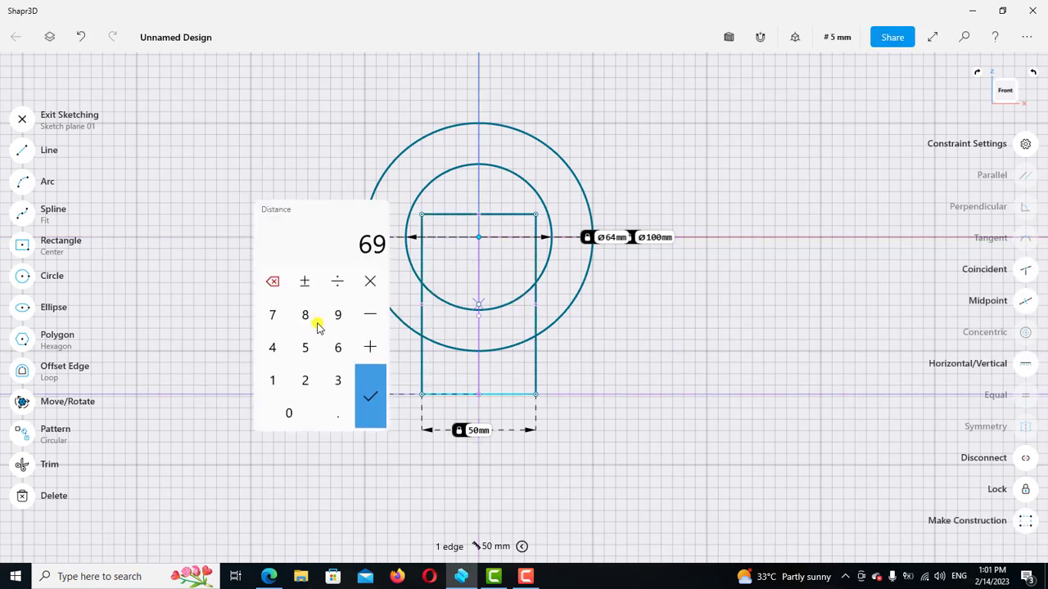
left_click(273, 318)
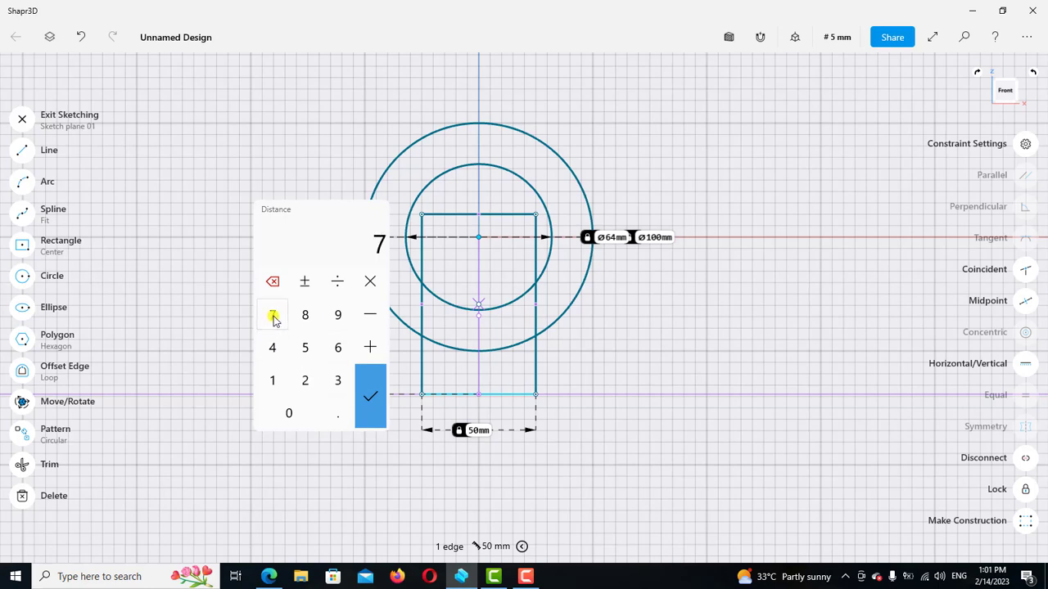
left_click(374, 402)
Compare the sketch with the reference drawing PDF.
scroll(374, 387, "down", 2)
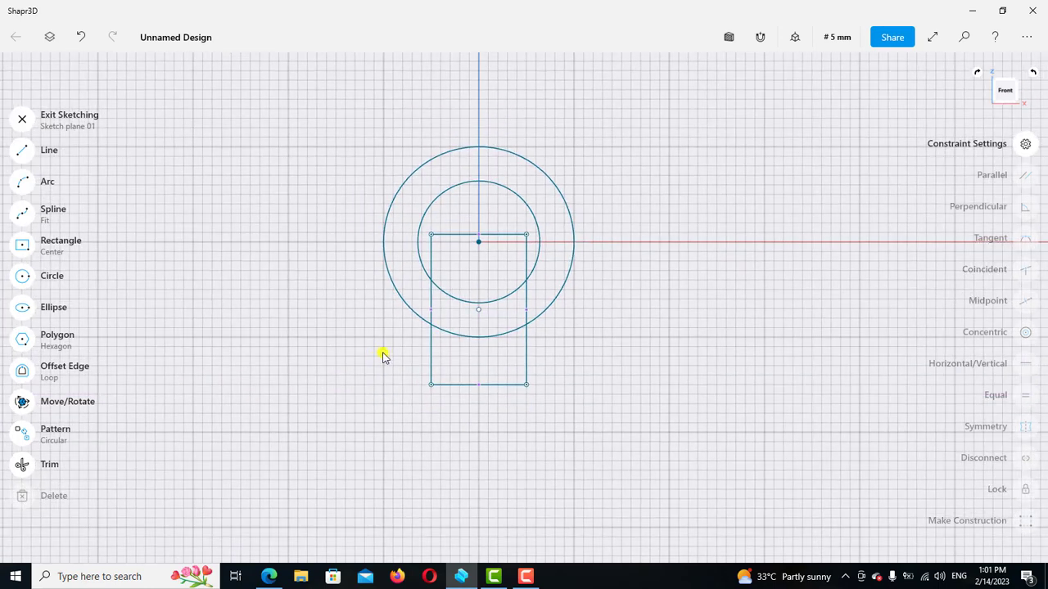
left_click(269, 576)
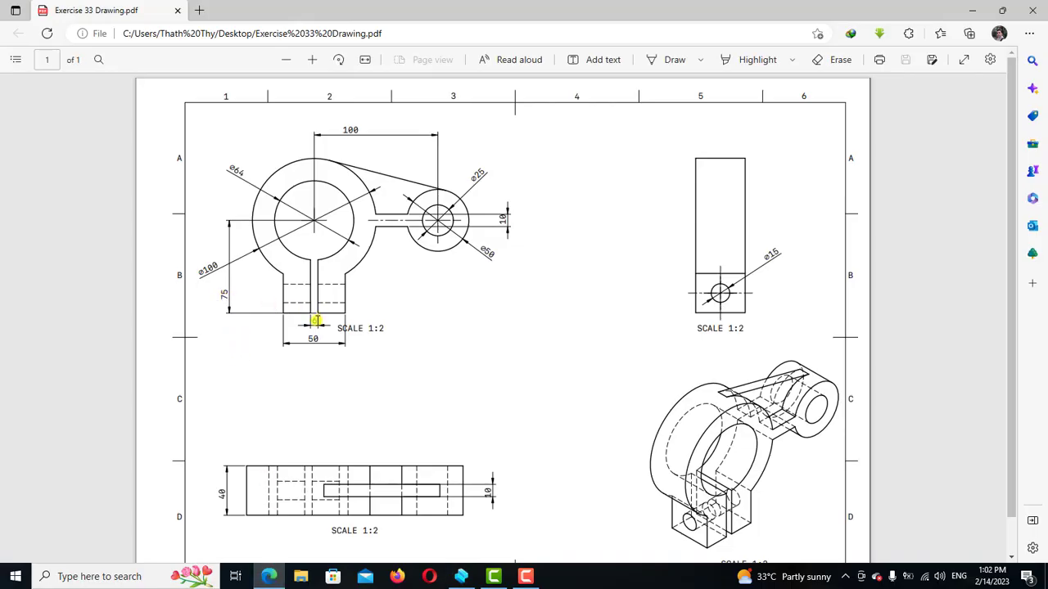
left_click(461, 576)
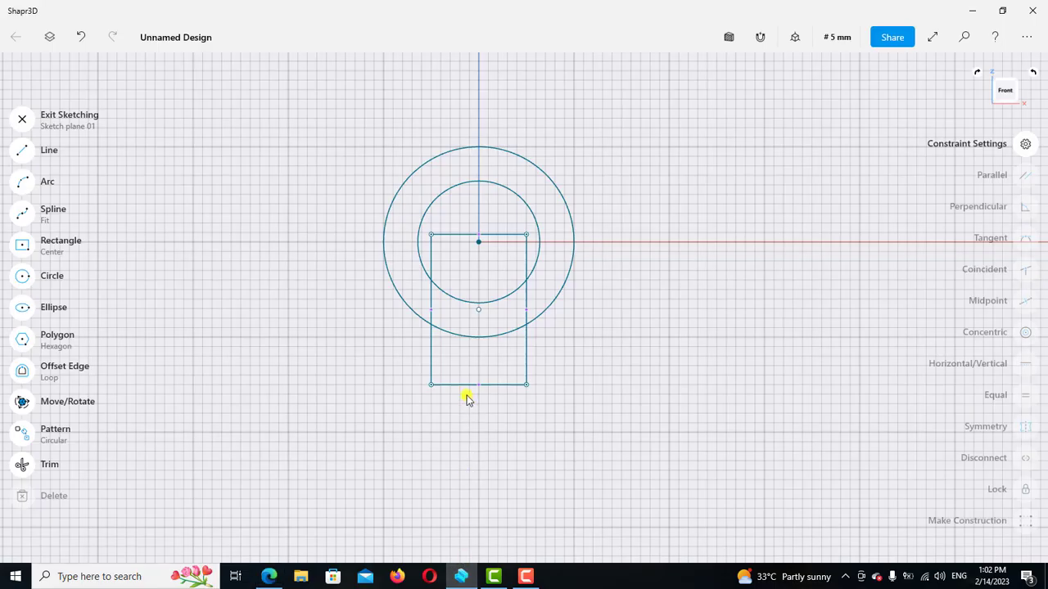
Trim the rectangle's top, its side edges inside the circles, and the outer circle's bottom arc.
scroll(466, 397, "up", 2)
left_click(271, 336)
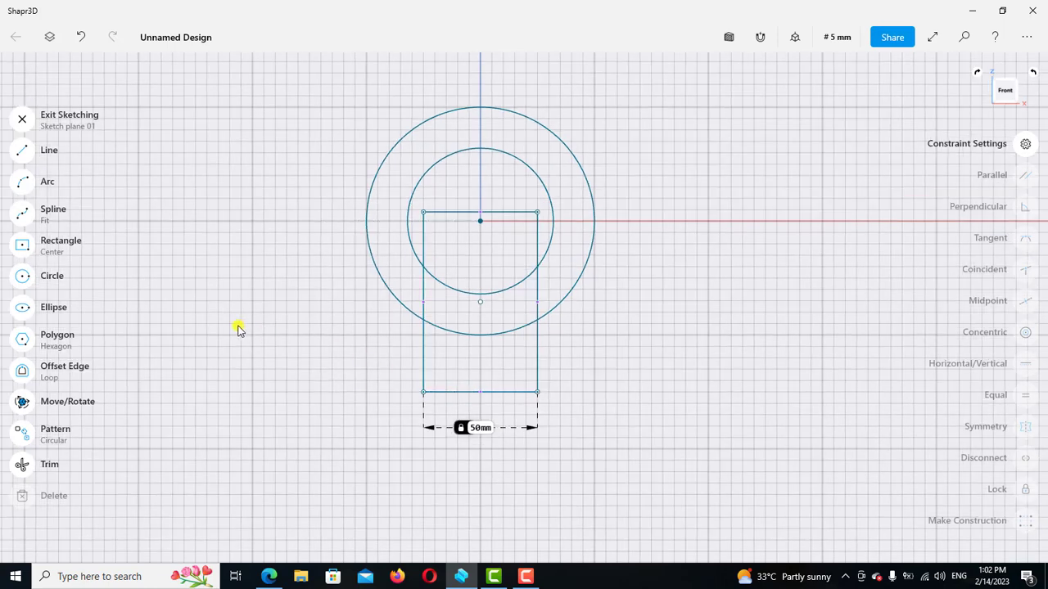
left_click(23, 464)
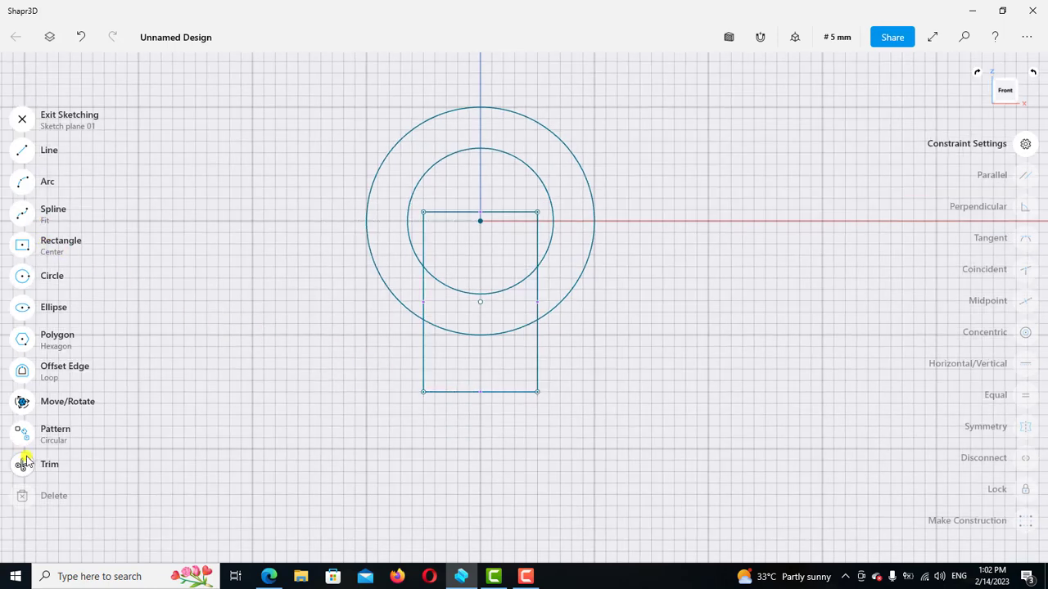
scroll(468, 297, "up", 1)
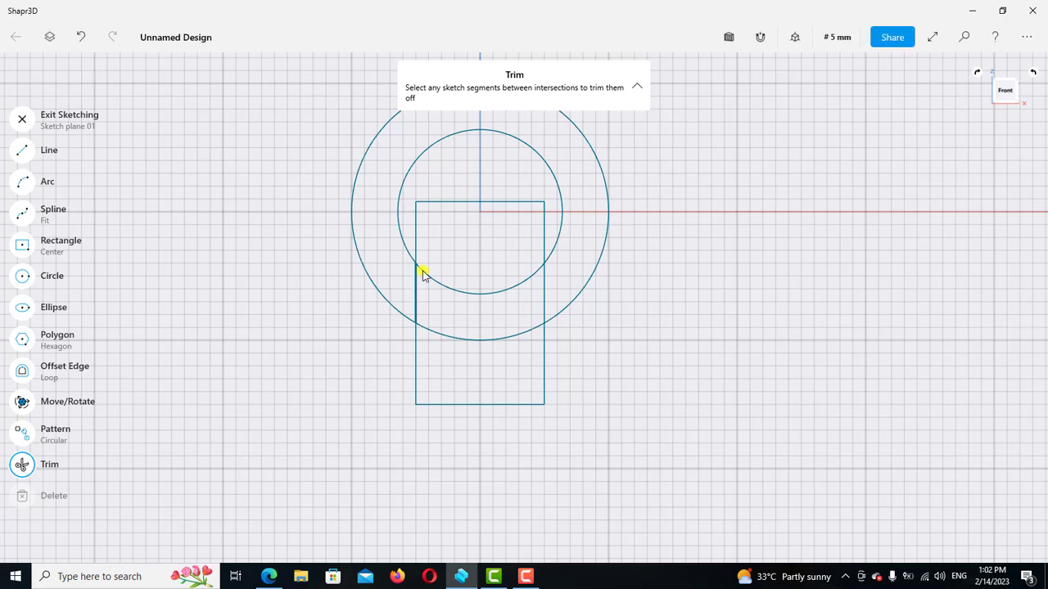
left_click(422, 275)
left_click(417, 235)
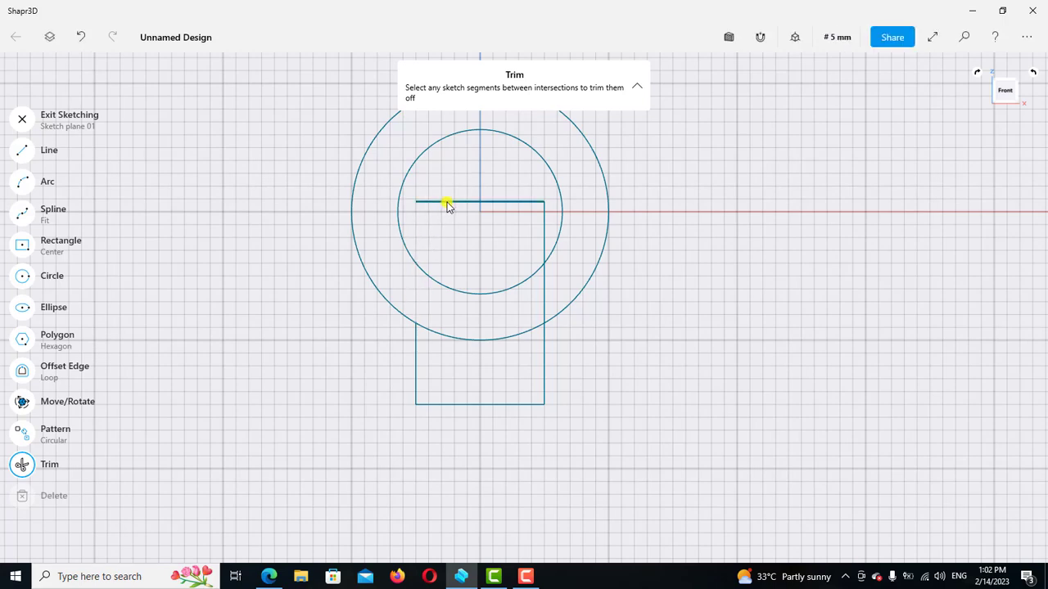
left_click(447, 203)
left_click(542, 242)
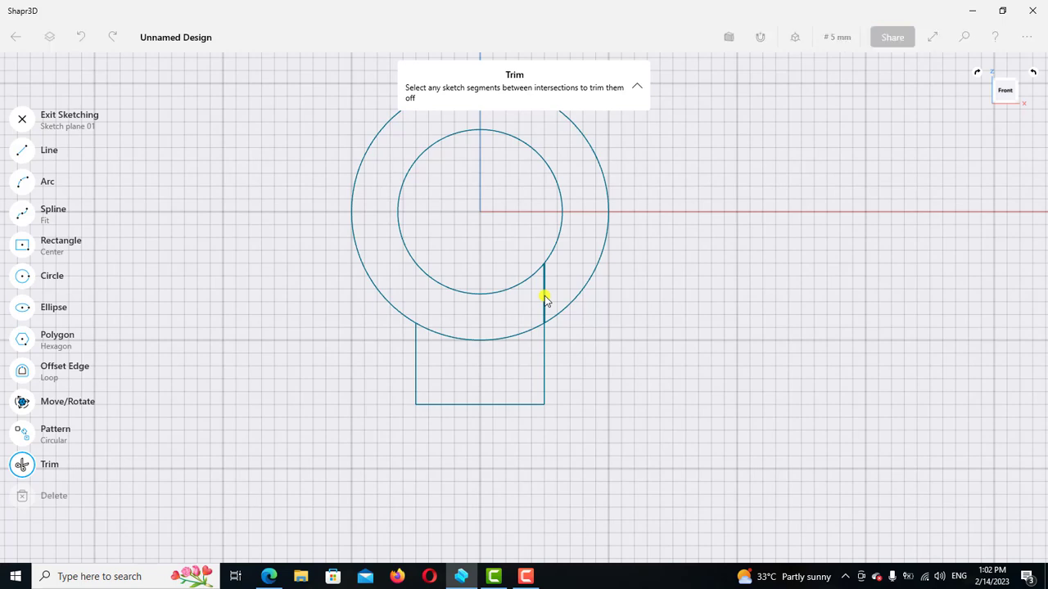
left_click(545, 299)
scroll(532, 296, "down", 2)
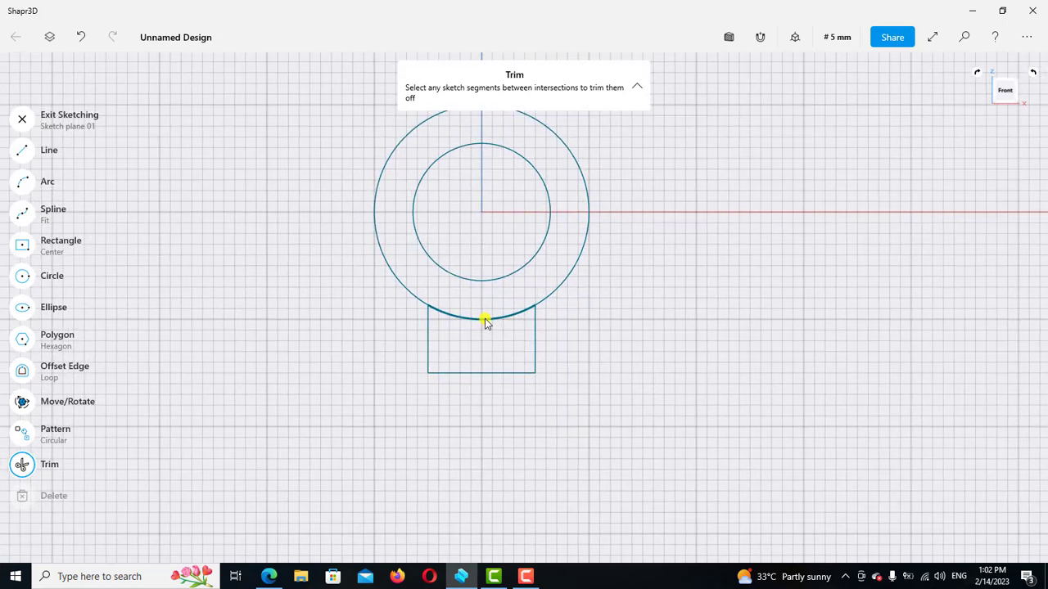
left_click(486, 318)
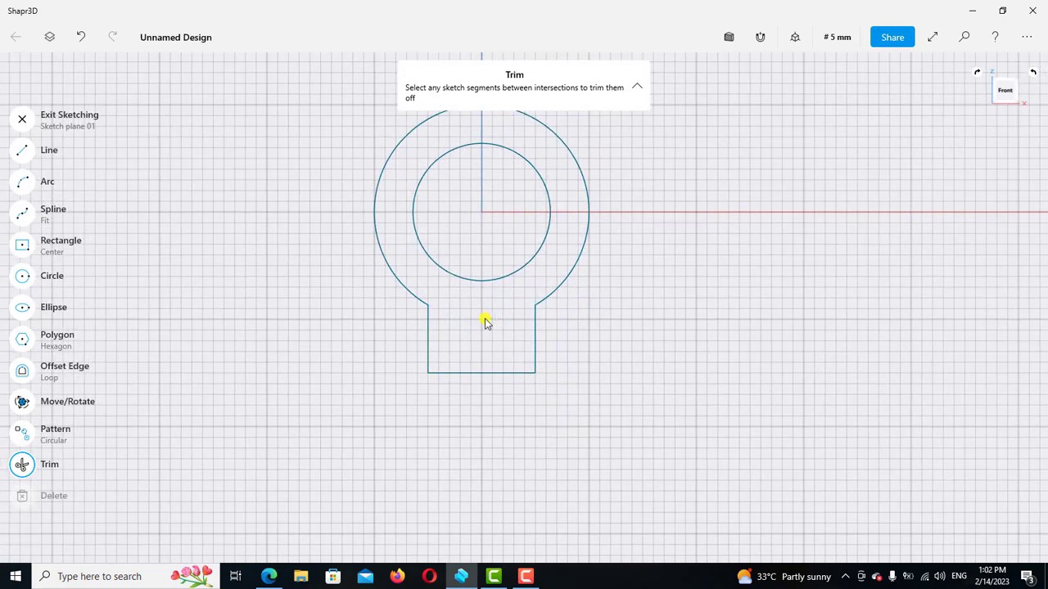
Draw a centre rectangle on the vertical axis for the slot, 6 mm wide.
left_click(22, 245)
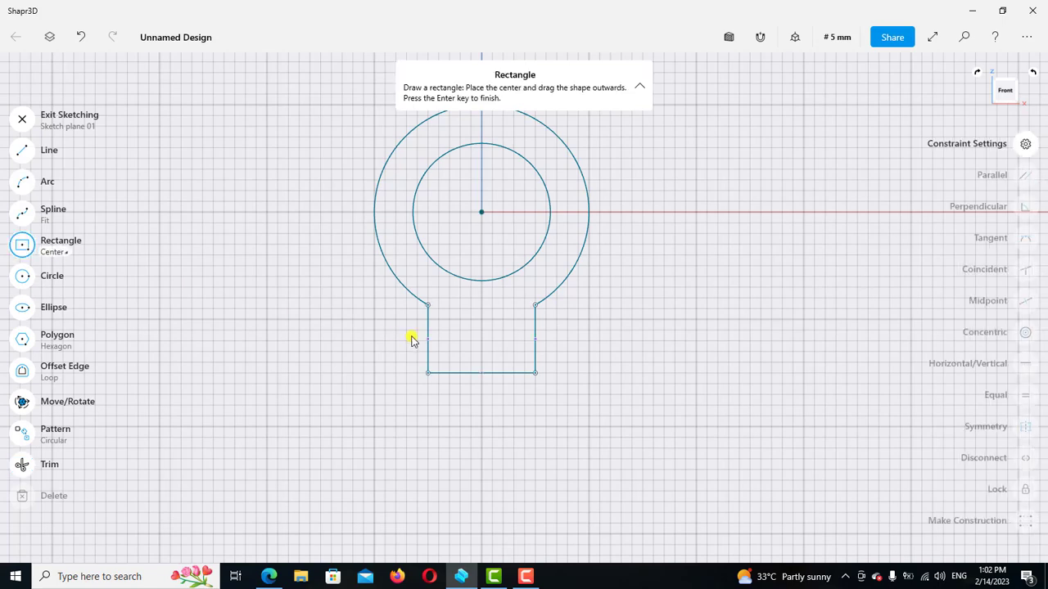
left_click(482, 340)
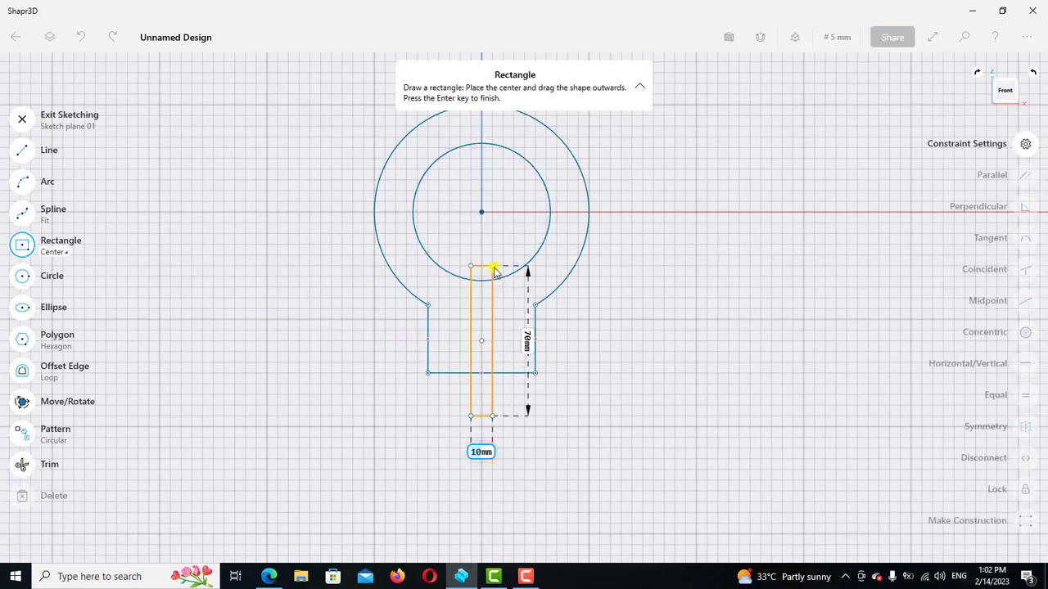
left_click(494, 270)
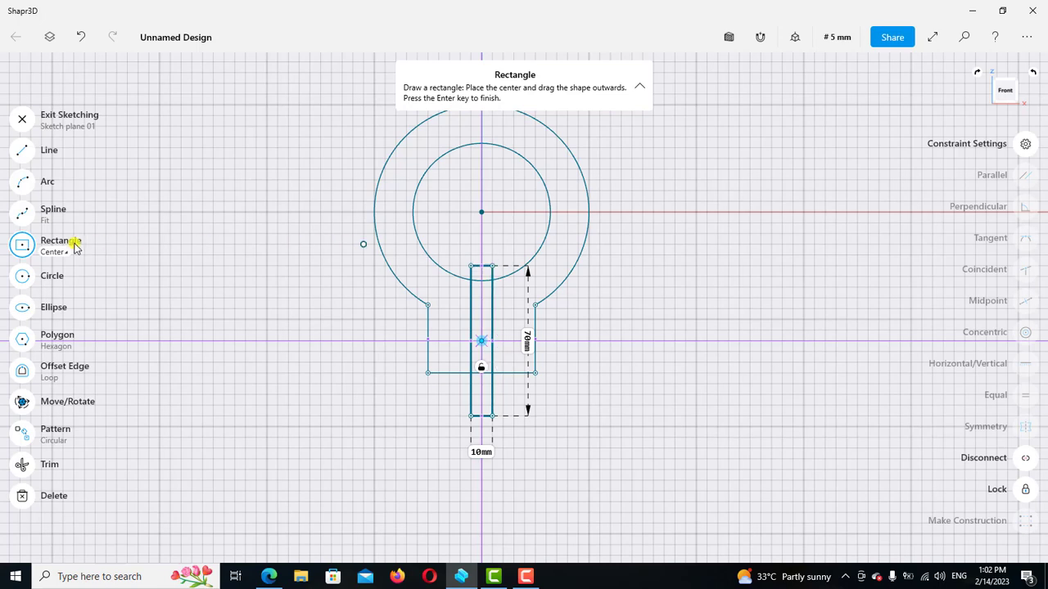
left_click(22, 245)
left_click(480, 453)
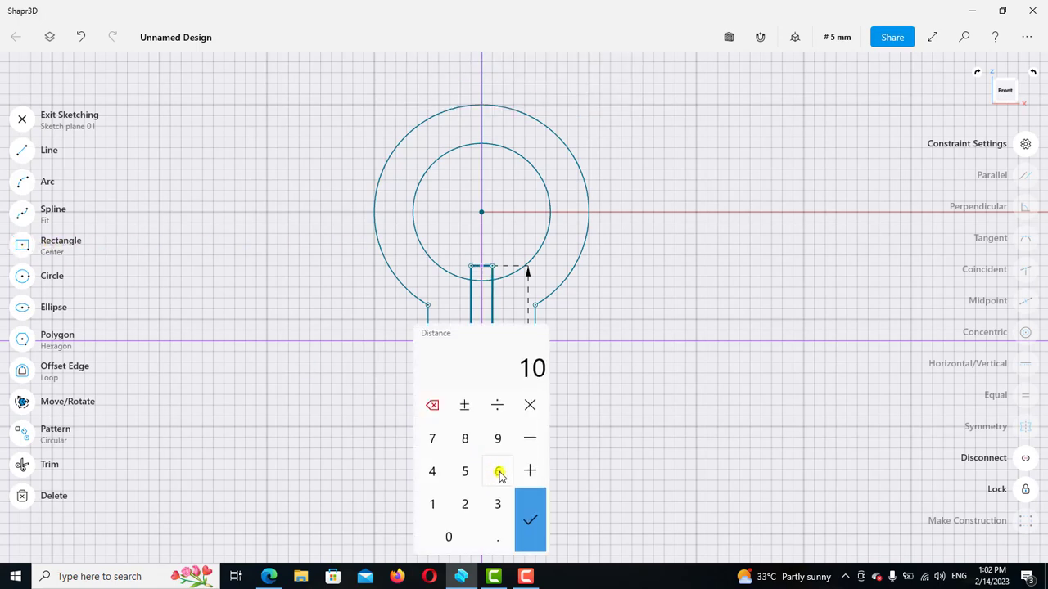
left_click(499, 475)
left_click(537, 519)
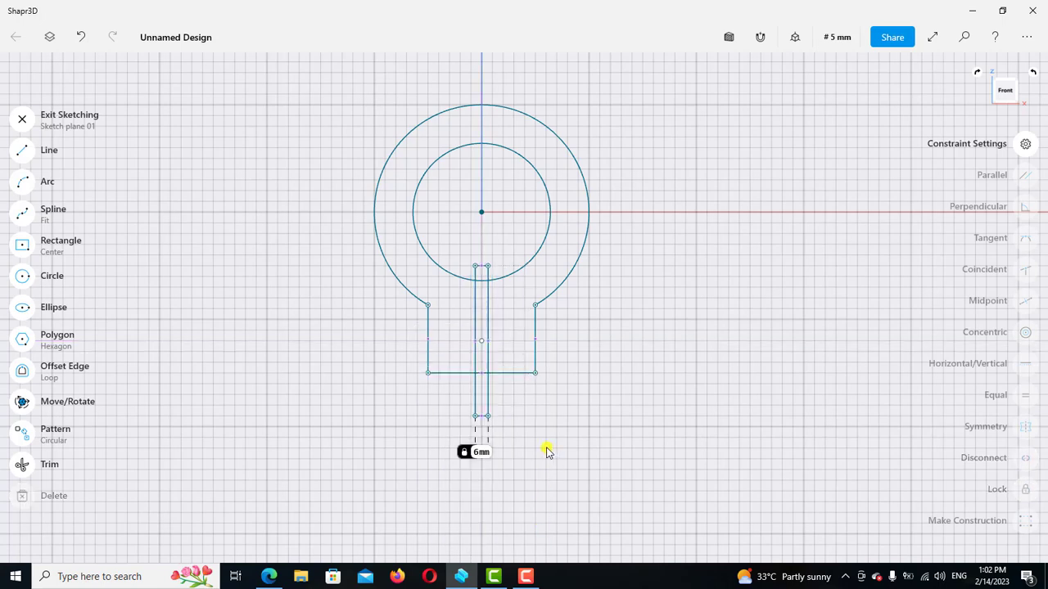
Trim the slot's bottom edge and lines so it opens through the arm.
scroll(547, 452, "up", 2)
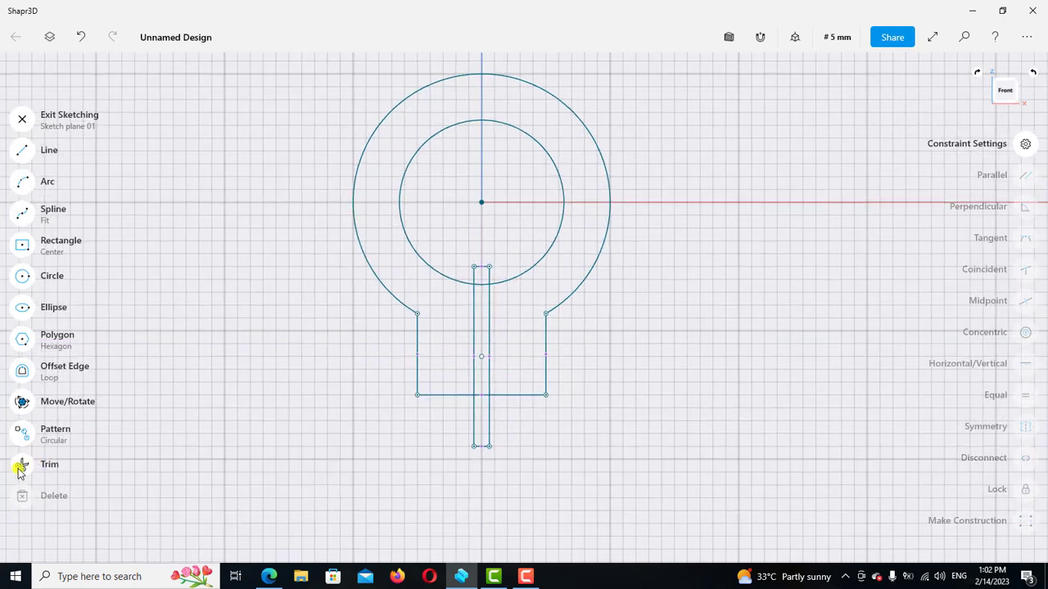
left_click(20, 469)
scroll(474, 456, "up", 2)
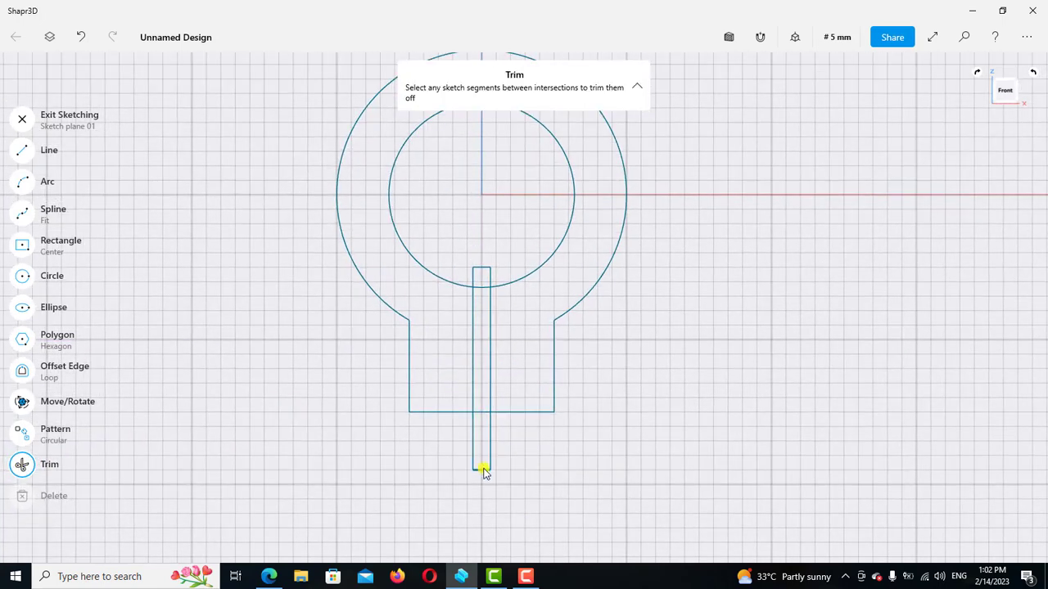
left_click(482, 468)
left_click(473, 450)
left_click(490, 446)
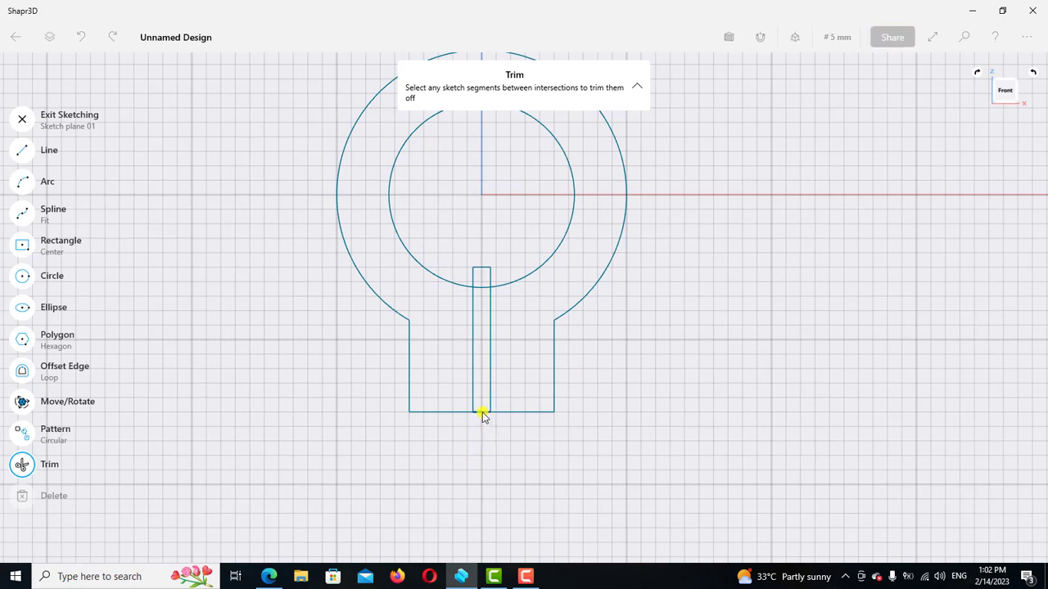
left_click(482, 413)
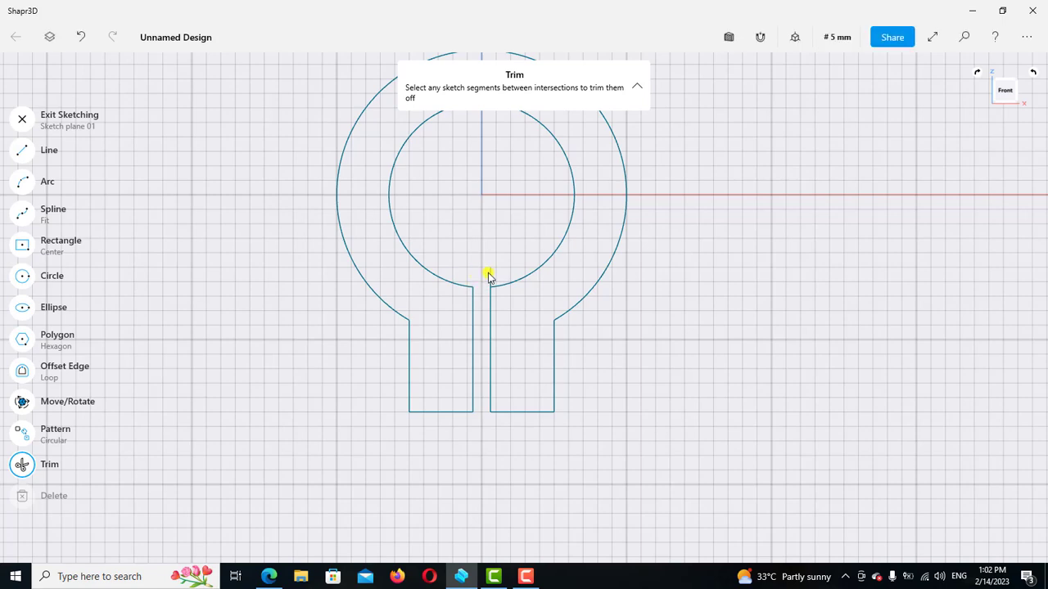
Finish the sketch and show the profile in the default 3D view.
scroll(459, 341, "down", 3)
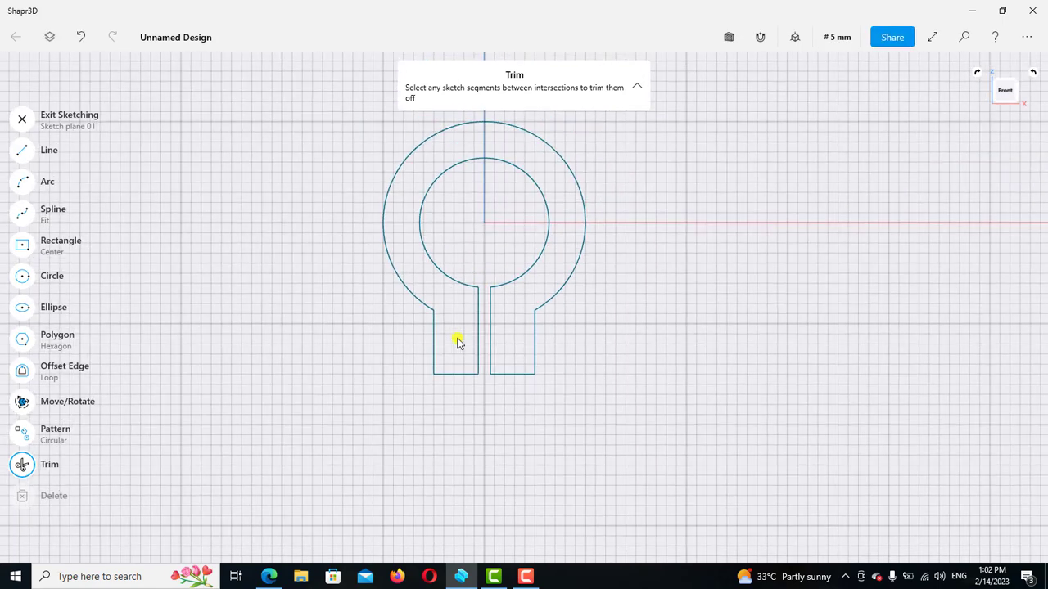
scroll(457, 342, "down", 2)
left_click(22, 120)
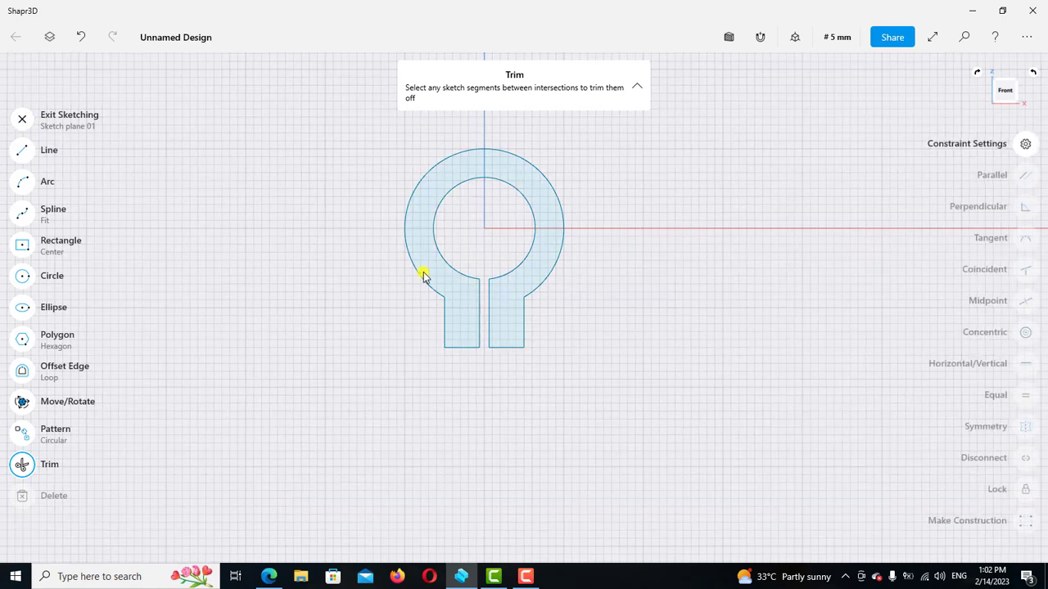
left_click(793, 37)
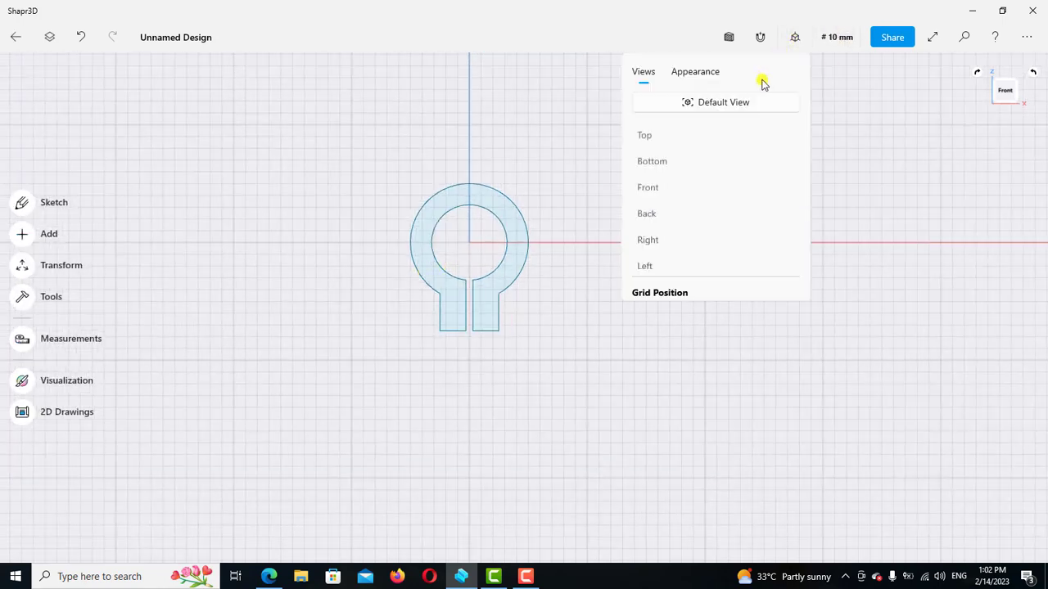
left_click(734, 102)
scroll(620, 304, "up", 2)
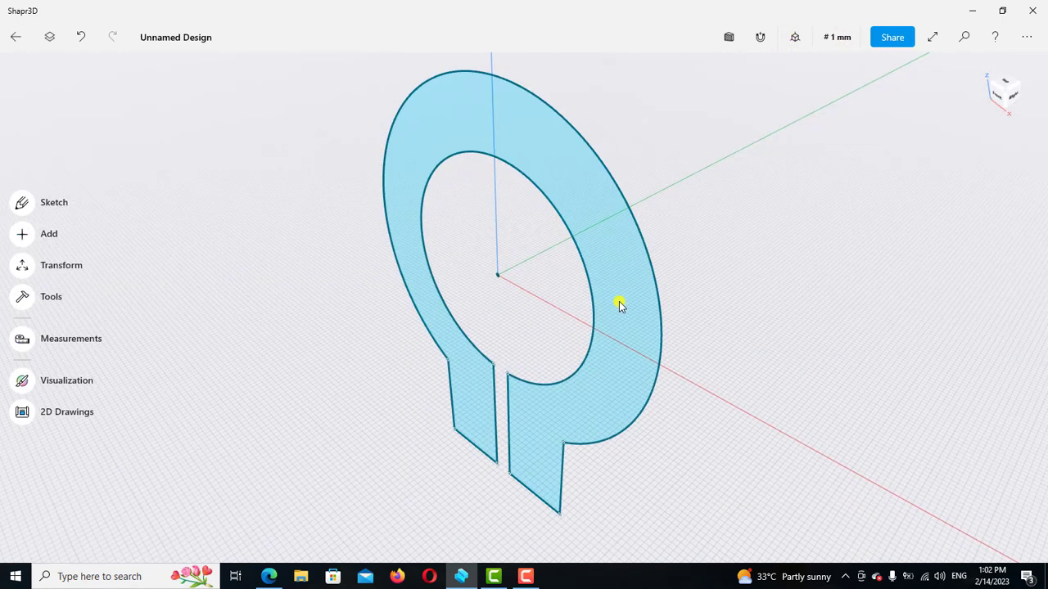
Extrude the clamp profile into a solid at -20 mm.
left_click(619, 304)
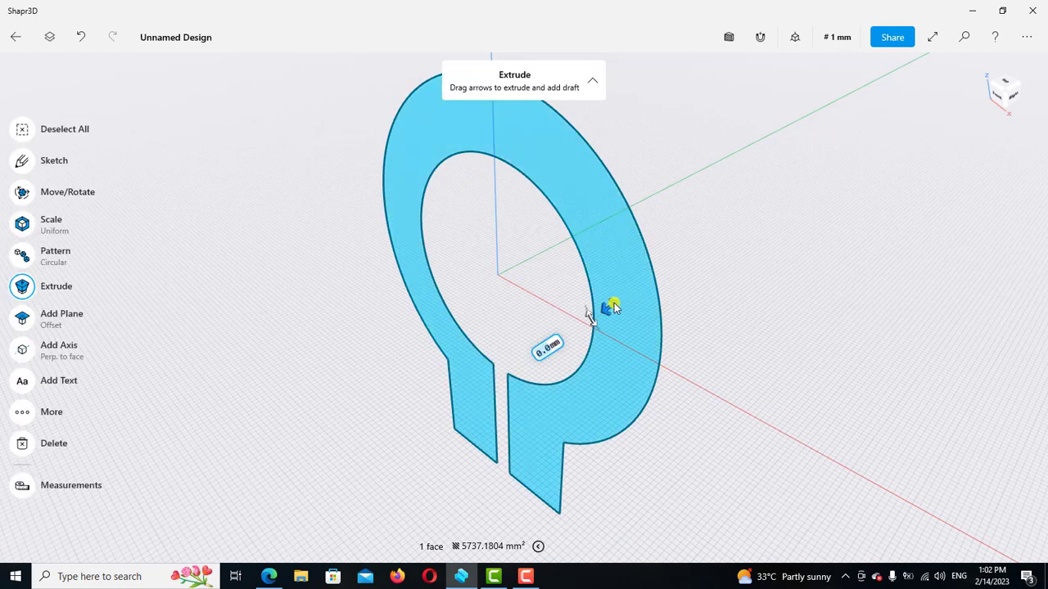
left_click_drag(614, 306, 672, 270)
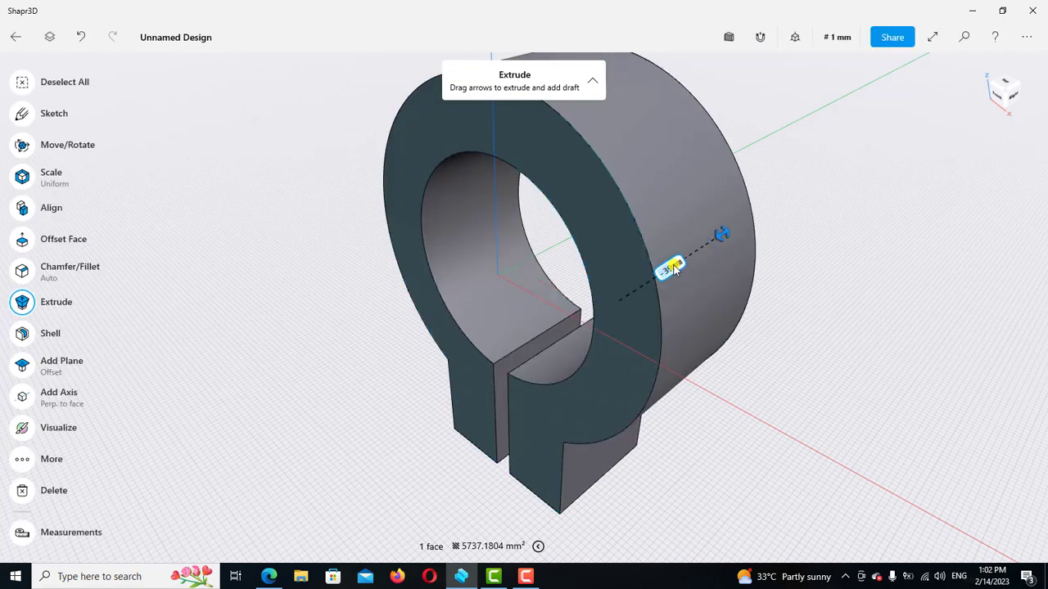
left_click(672, 268)
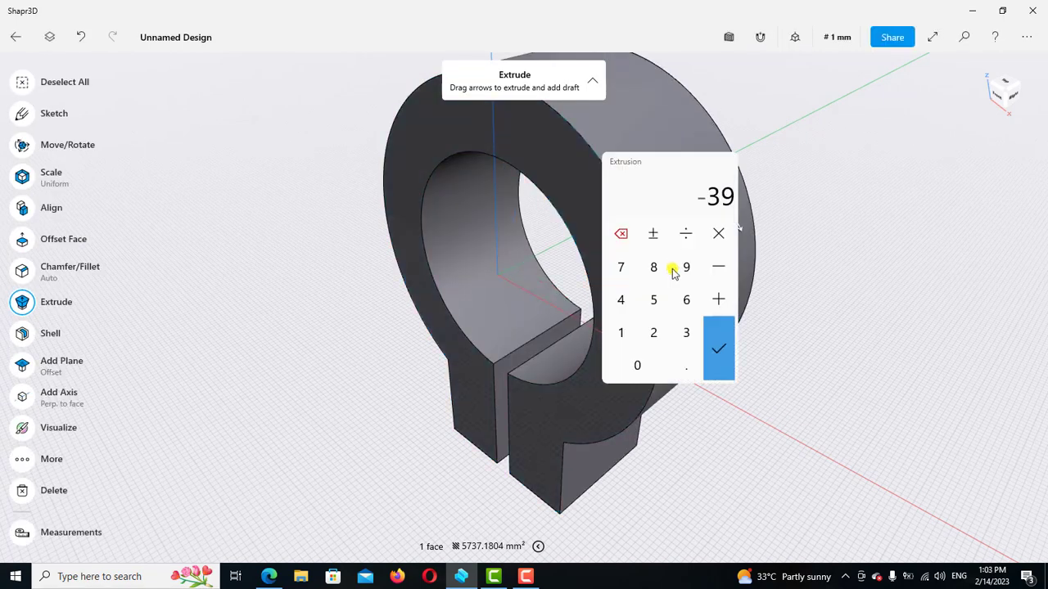
left_click(653, 335)
left_click(636, 365)
left_click(720, 350)
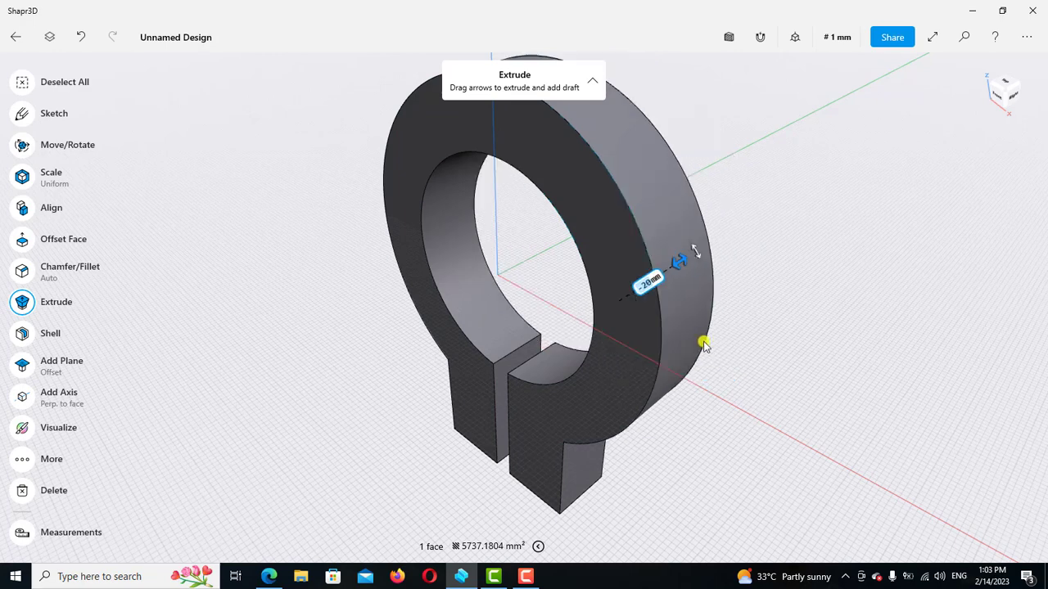
scroll(671, 234, "down", 3)
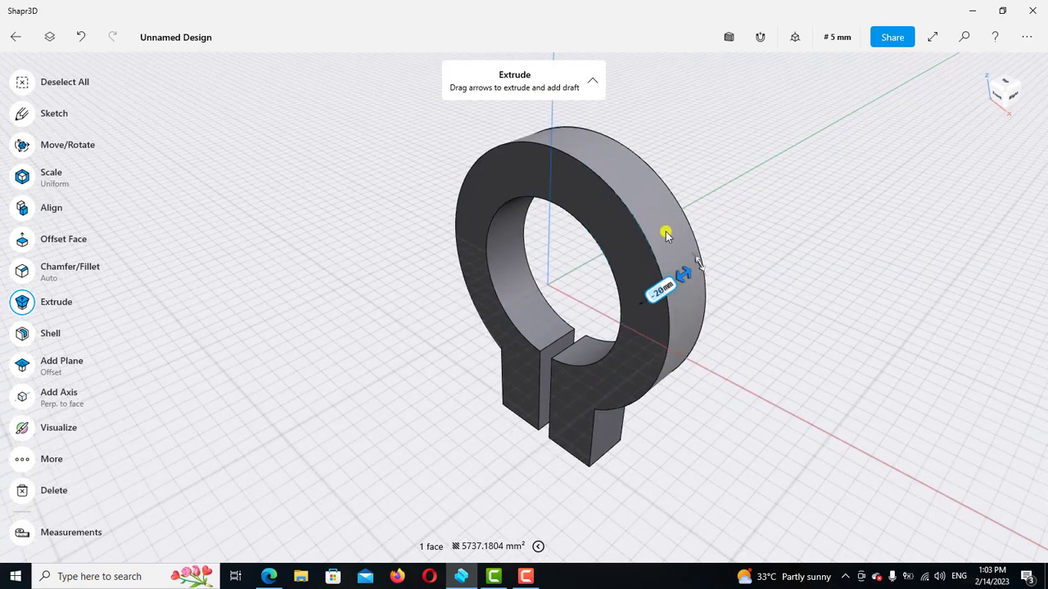
Offset the body's front face by 40 mm to thicken the ring.
left_click(624, 243)
left_click_drag(620, 246, 603, 259)
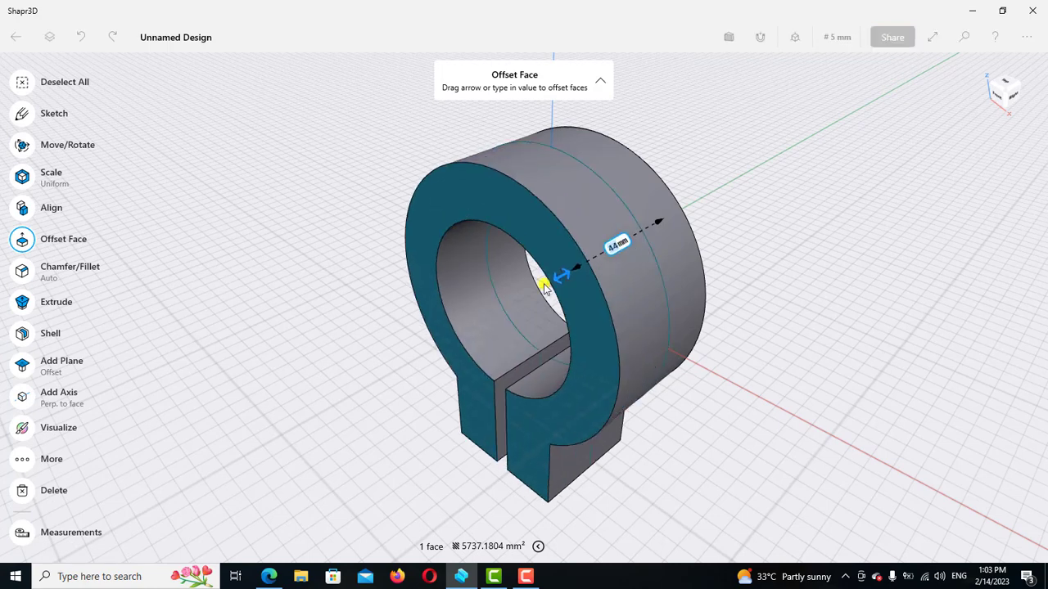
left_click(604, 252)
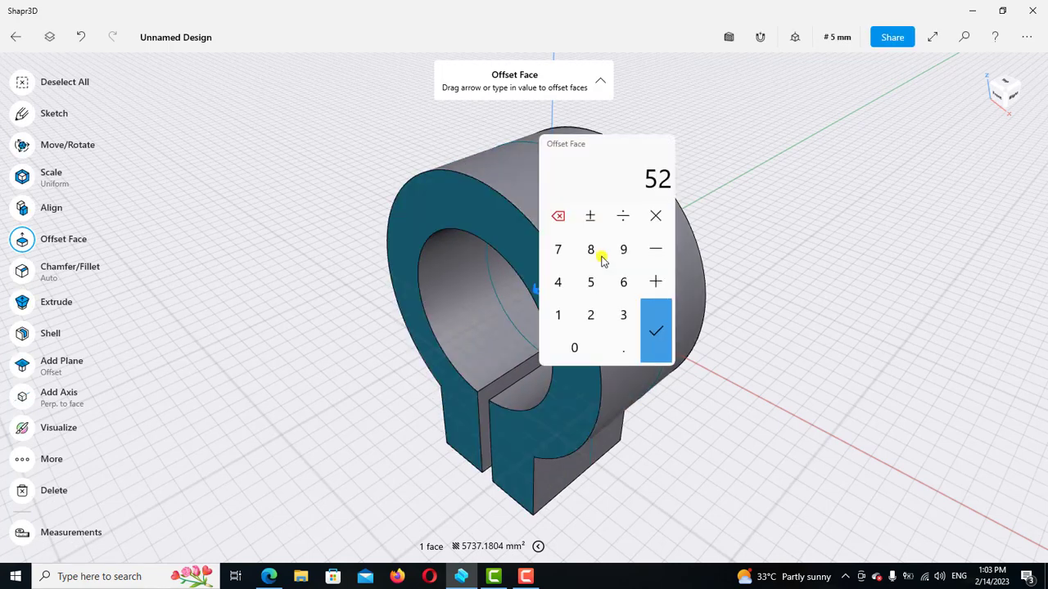
left_click(566, 299)
left_click(575, 345)
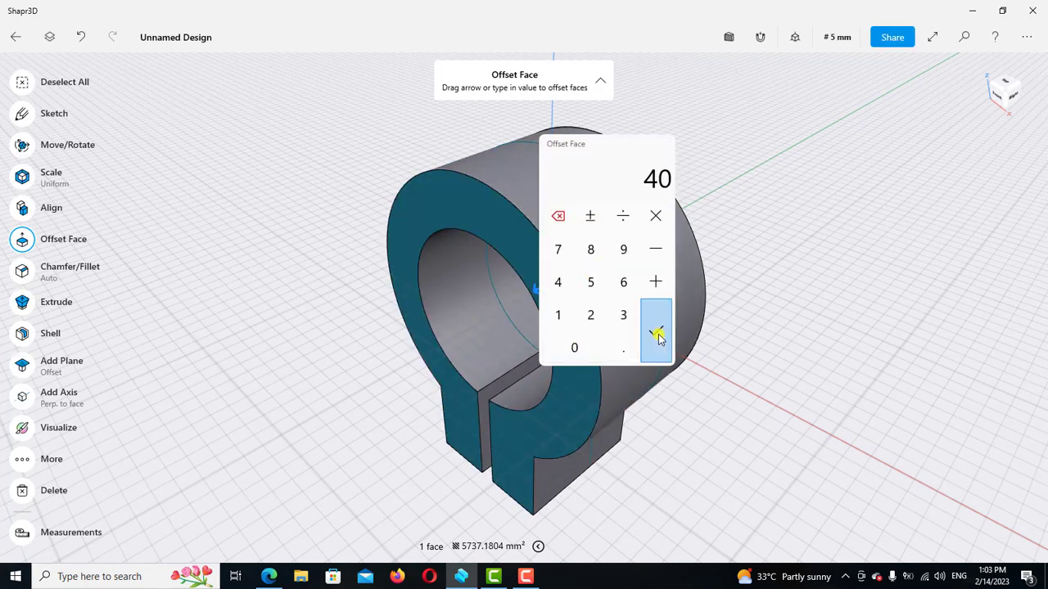
left_click(657, 333)
left_click(779, 286)
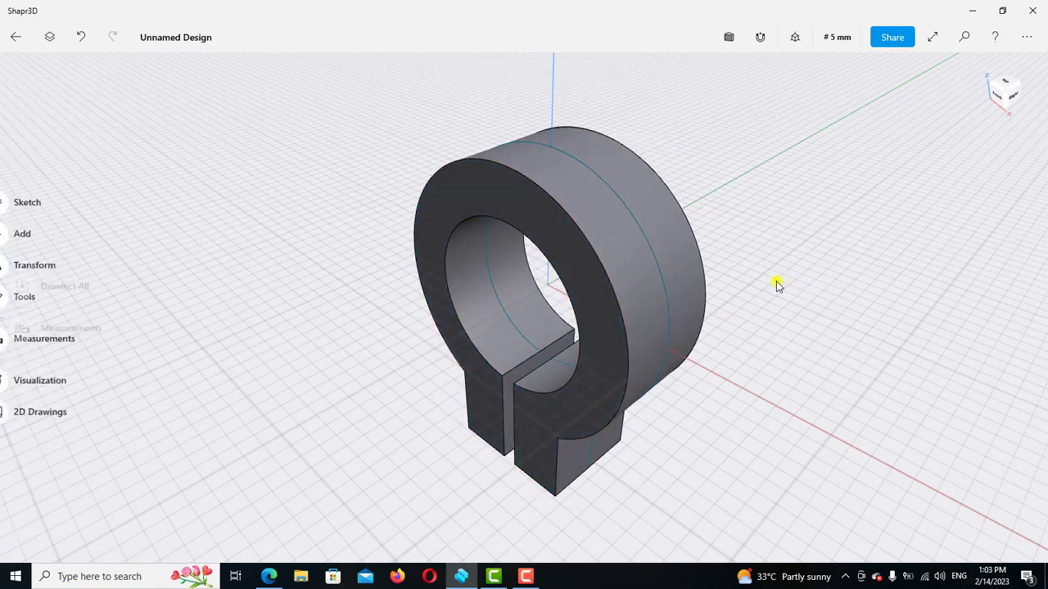
Hide Sketch plane 01 and its curves, then check the reference drawing PDF.
left_click(50, 37)
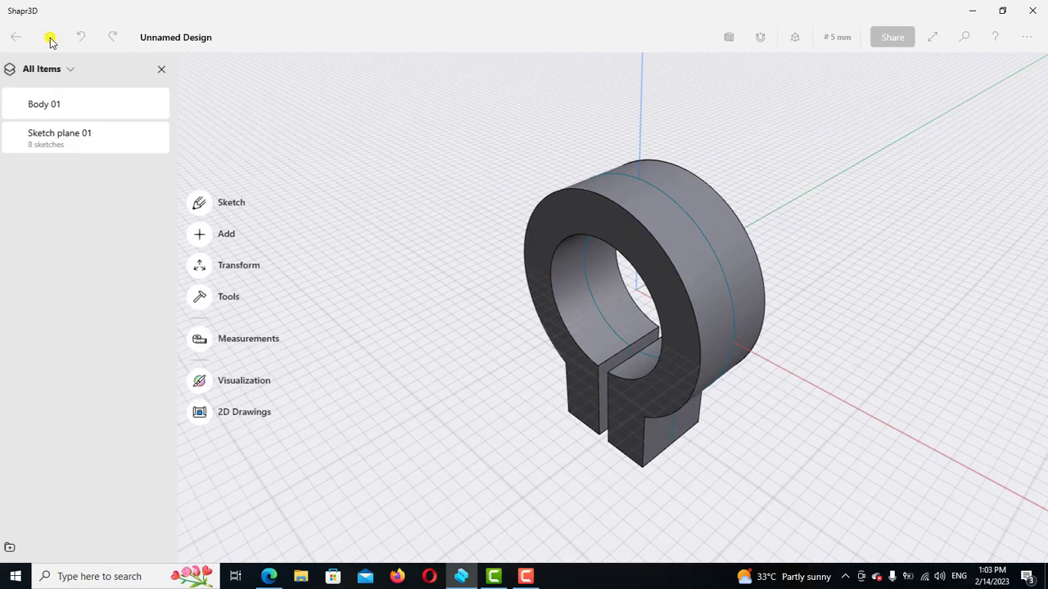
left_click(138, 139)
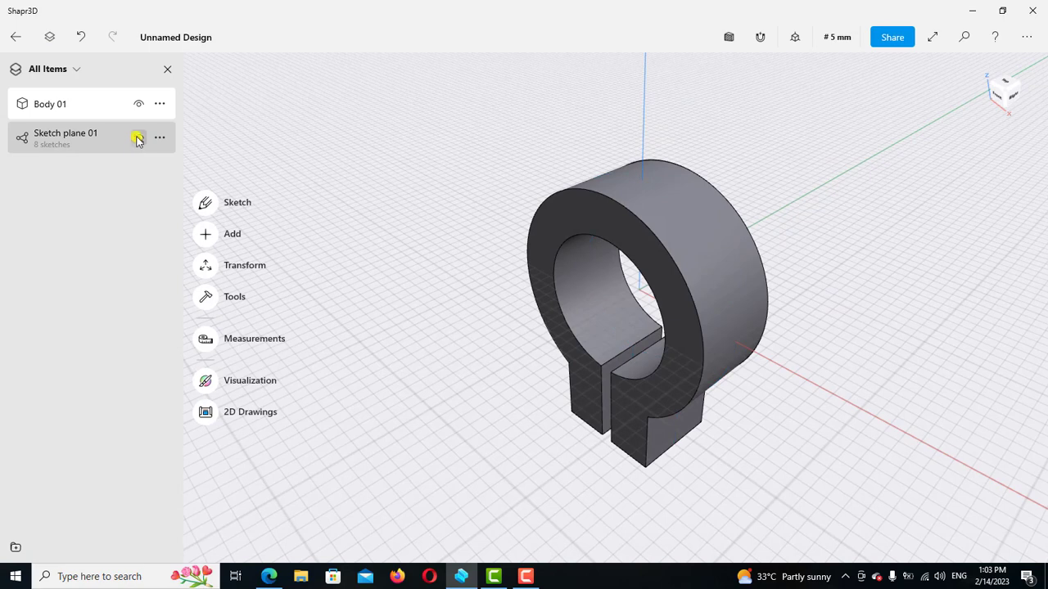
left_click(167, 69)
scroll(317, 315, "down", 2)
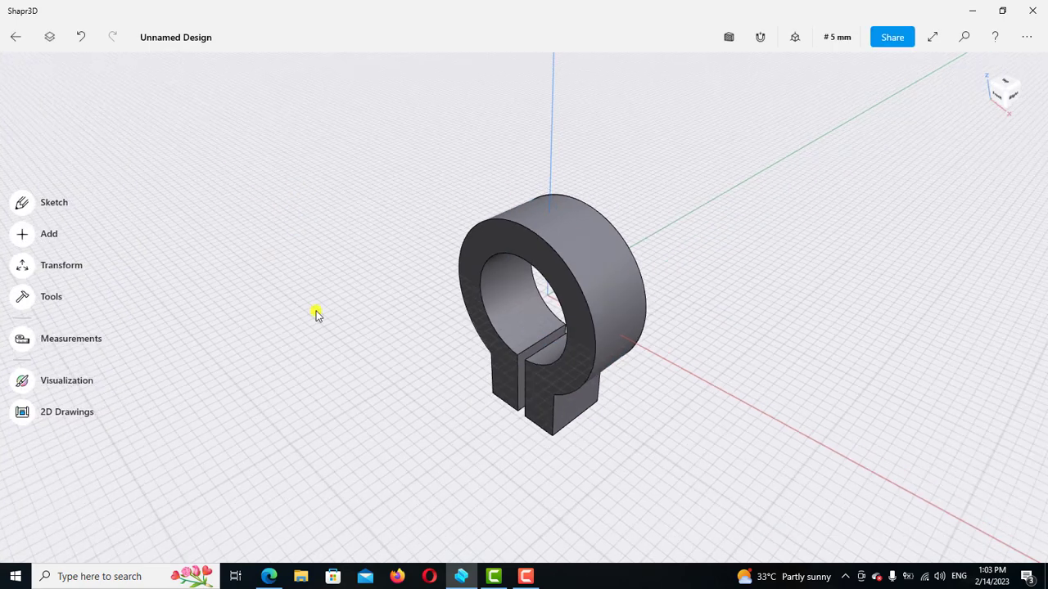
left_click(268, 576)
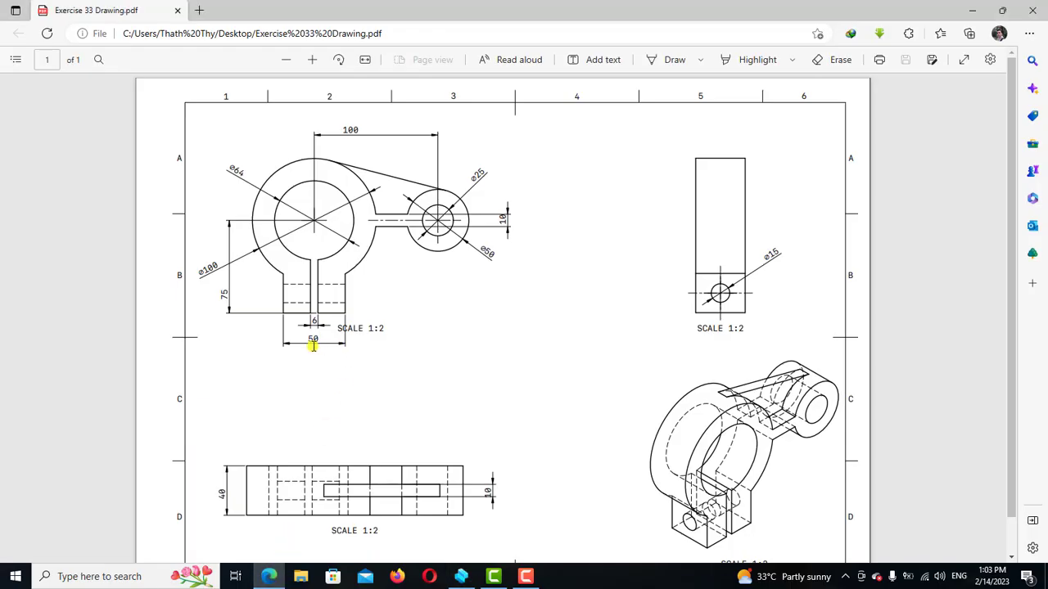
scroll(312, 345, "down", 1)
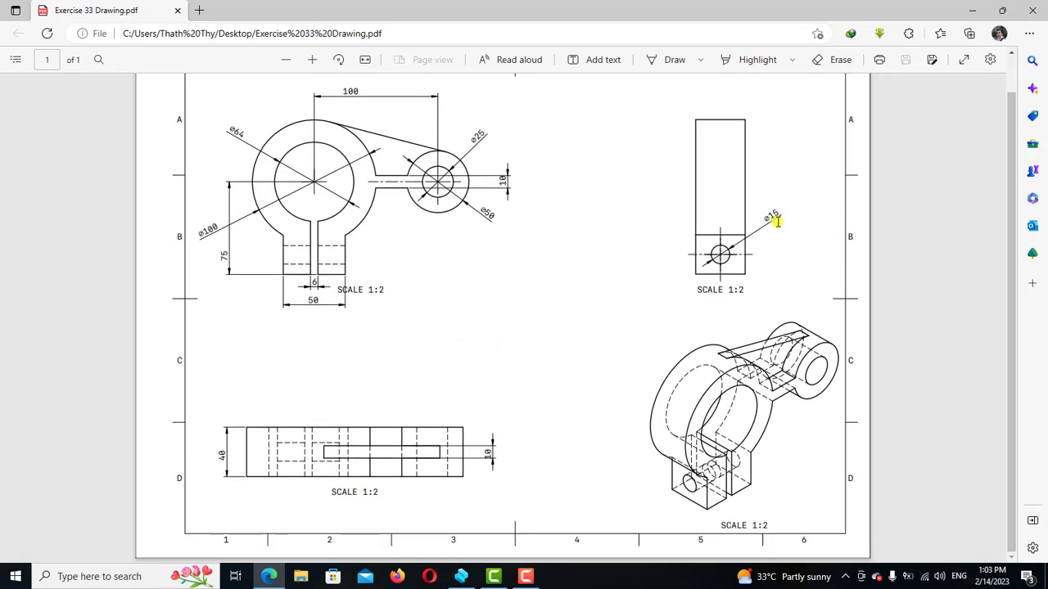
From the right view, sketch a Ø15 mm circle centred on the lower tab's side face.
left_click(461, 576)
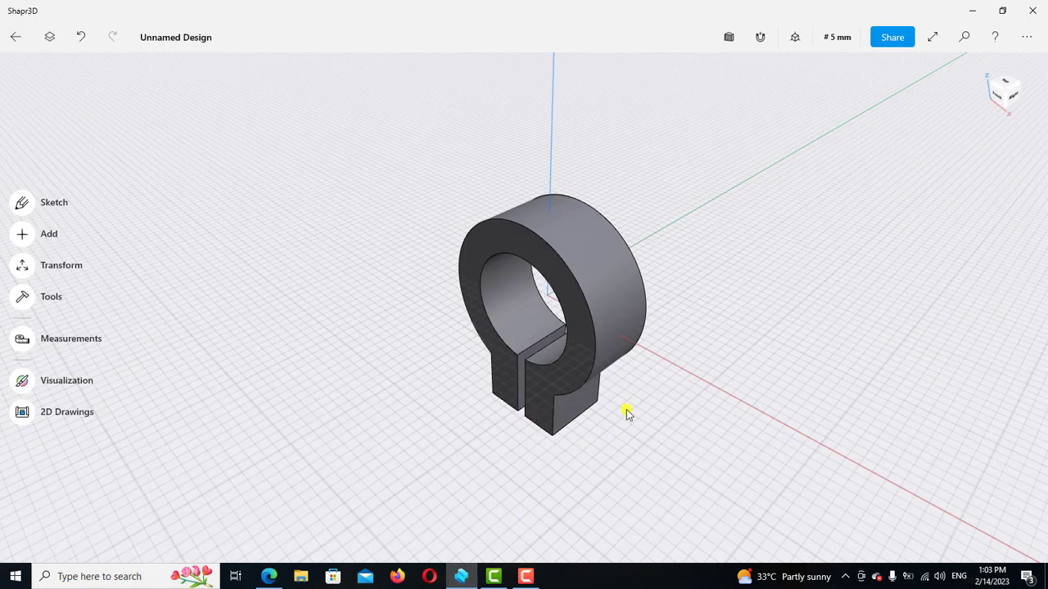
key("3")
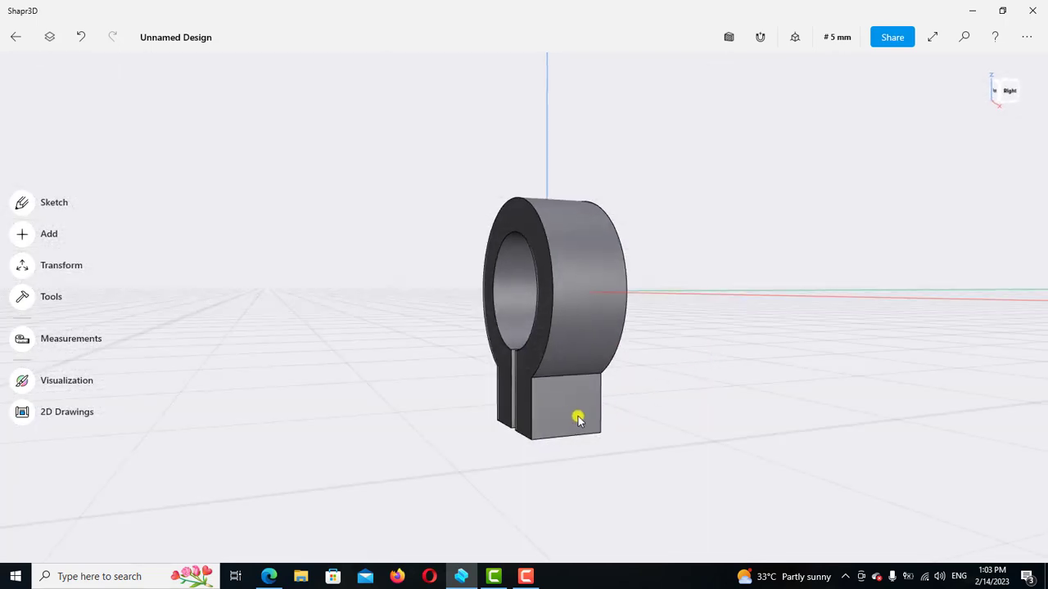
left_click(572, 418)
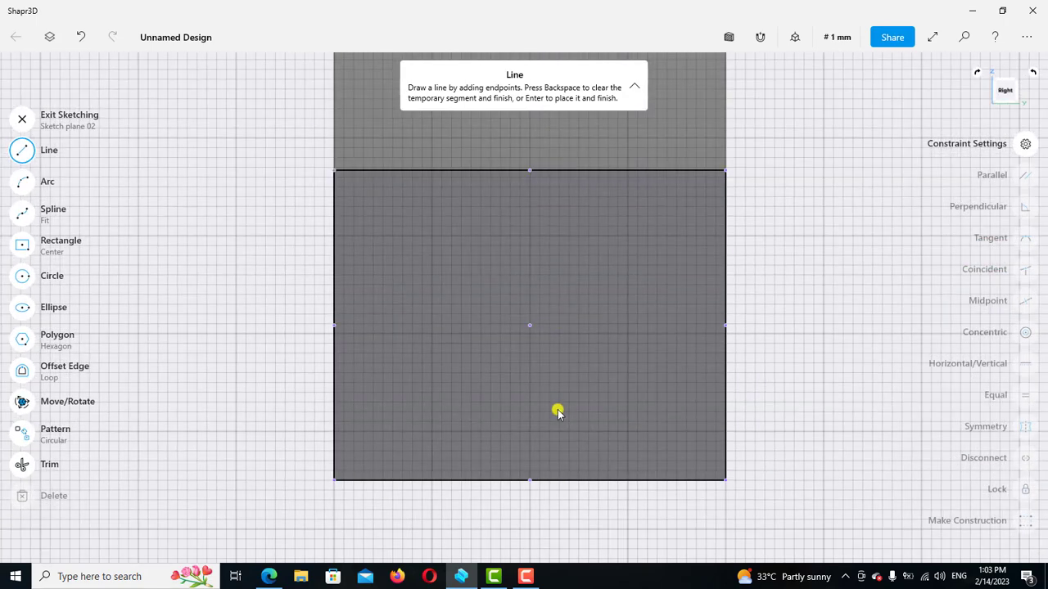
left_click(557, 411)
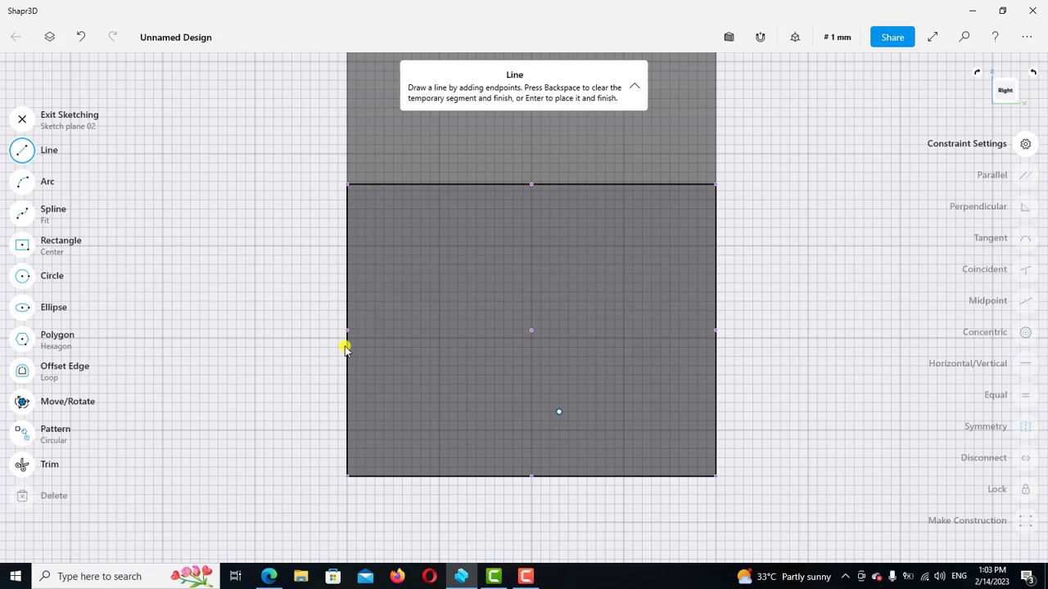
left_click(37, 278)
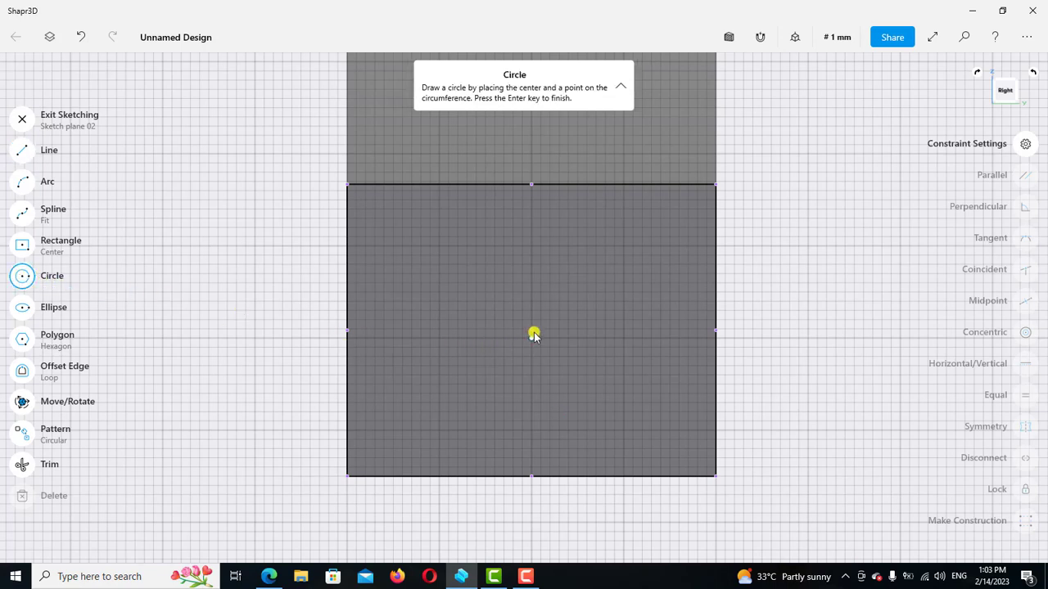
left_click(531, 331)
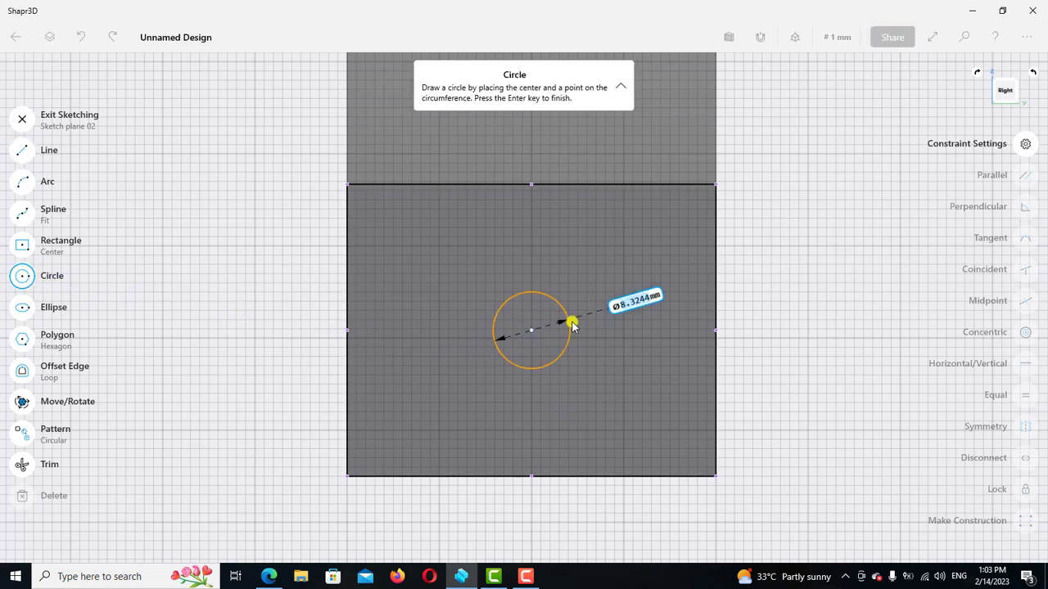
type("15")
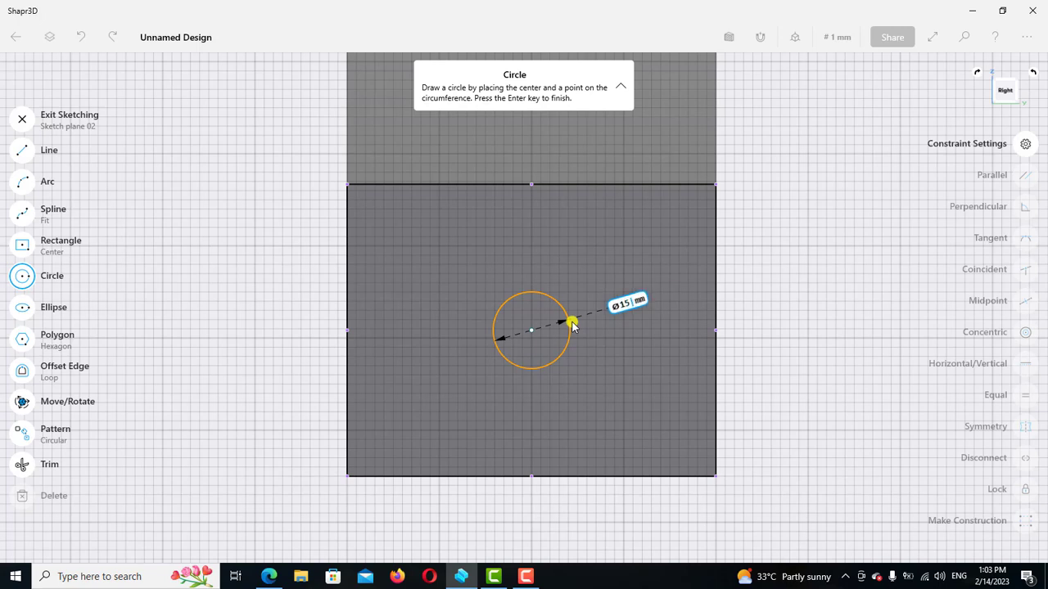
key("Return")
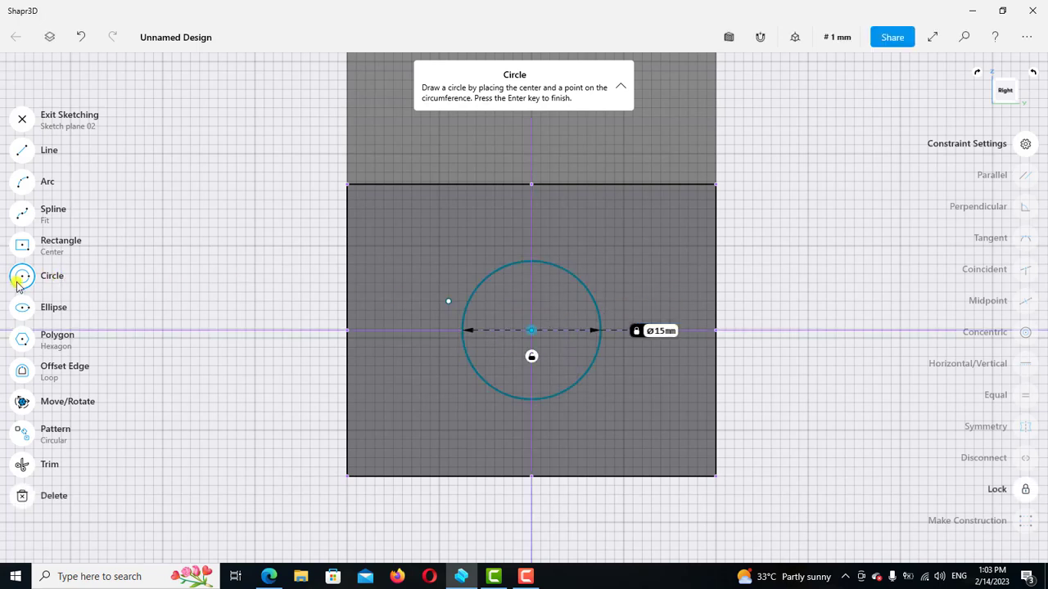
left_click(21, 121)
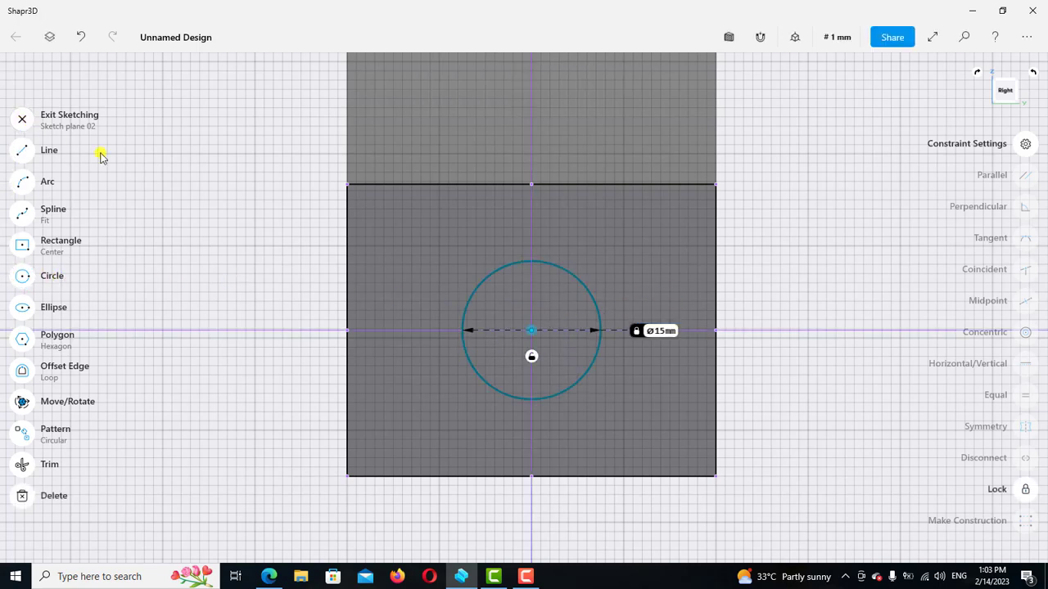
scroll(456, 308, "down", 4)
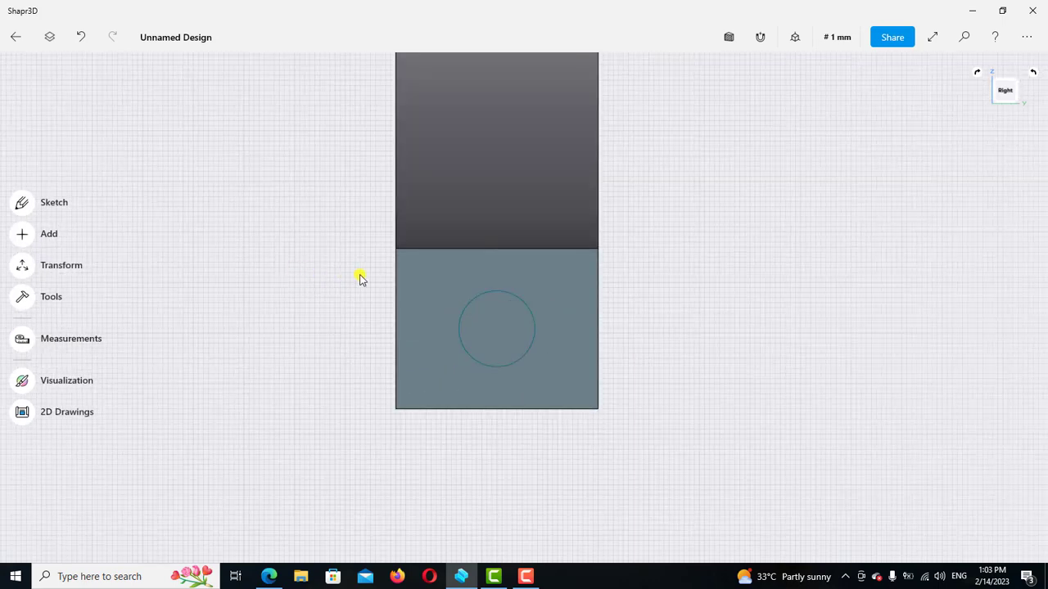
Extrude the Ø15 mm circle inward to cut a hole through the tabs.
mouse_move(360, 279)
right_mouse_down()
mouse_move(470, 331)
mouse_move(427, 303)
mouse_move(543, 318)
right_mouse_up()
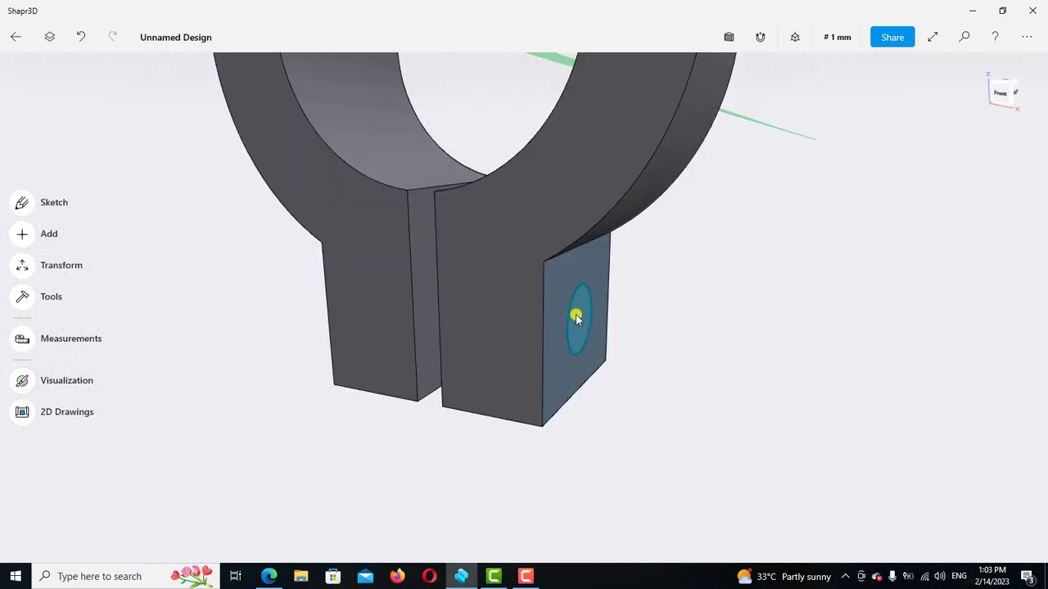
left_click(576, 318)
left_click_drag(581, 316, 321, 309)
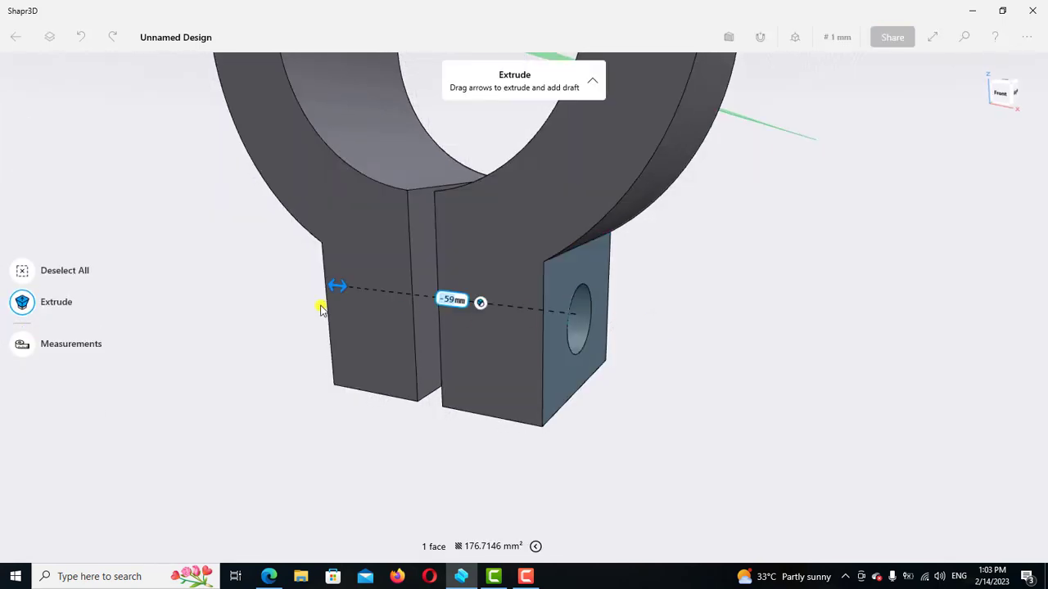
left_click(444, 451)
left_click(763, 366)
scroll(762, 365, "down", 2)
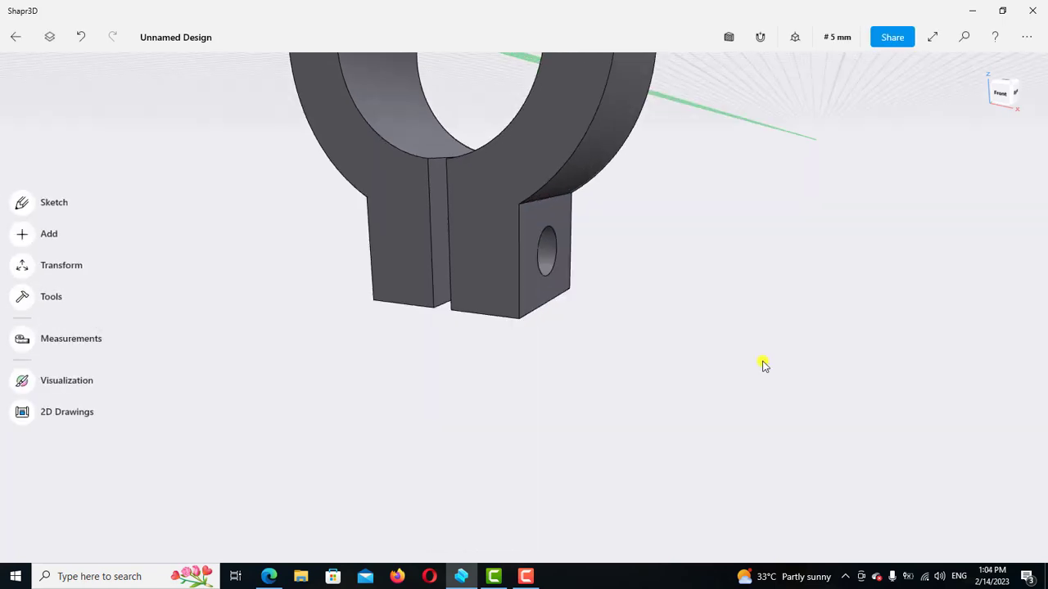
Orbit to inspect the hole and compare against the reference drawing PDF.
mouse_move(725, 339)
right_mouse_down()
mouse_move(718, 332)
mouse_move(693, 367)
mouse_move(694, 439)
mouse_move(678, 451)
right_mouse_up()
scroll(627, 273, "down", 2)
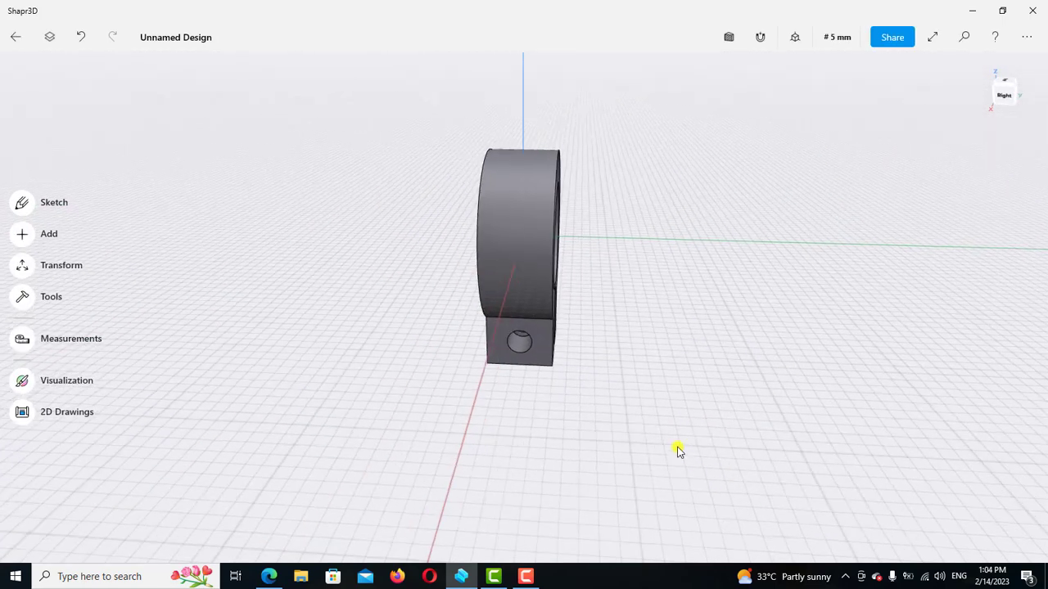
mouse_move(655, 316)
right_mouse_down()
mouse_move(681, 305)
mouse_move(551, 391)
right_mouse_up()
left_click(269, 576)
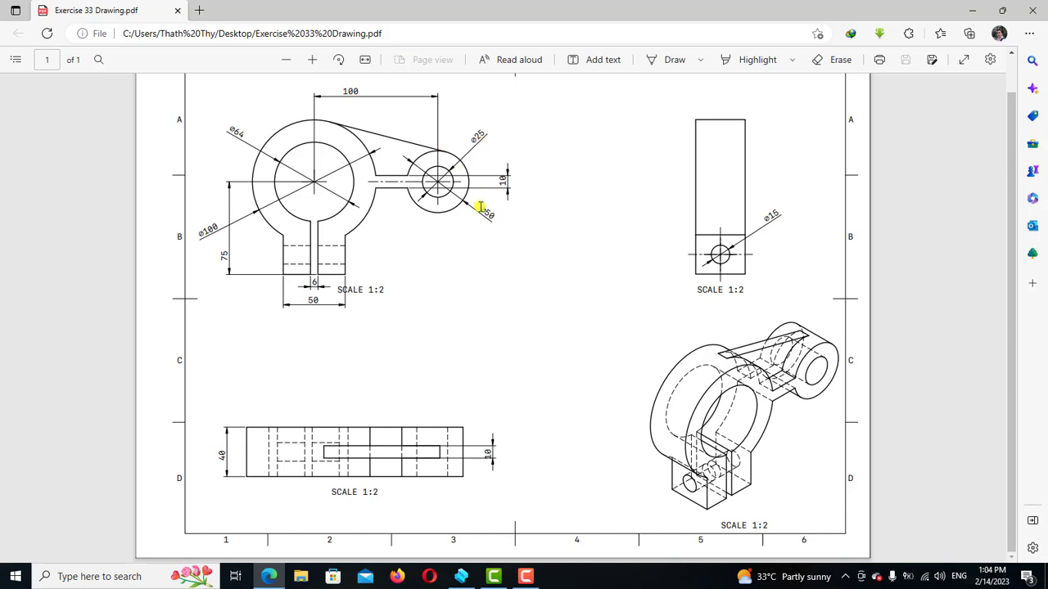
left_click(462, 576)
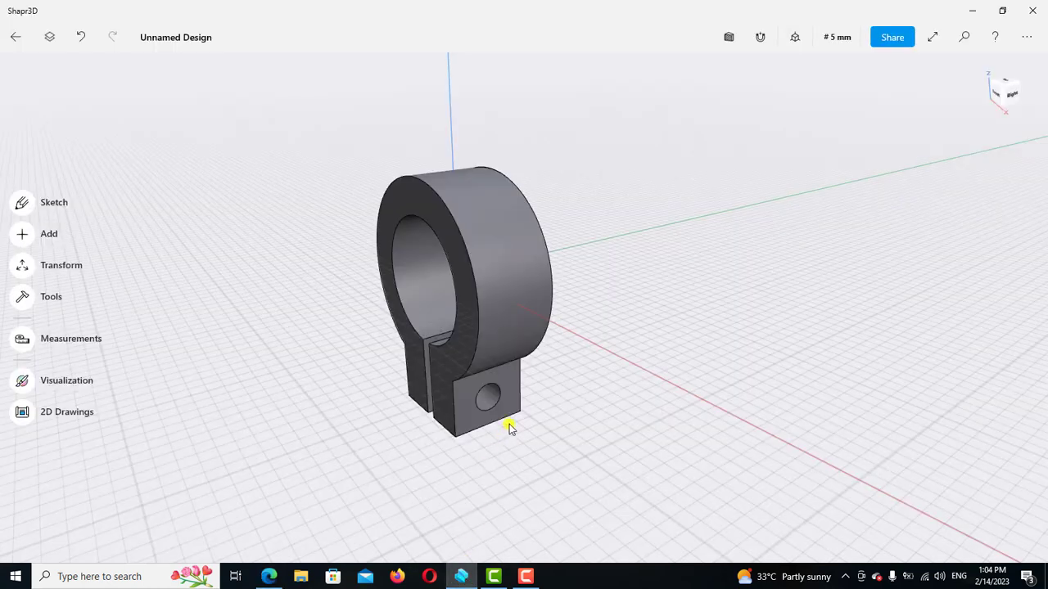
In a new front-plane sketch, draw a horizontal line from the ring's centre along the X axis.
right_click_drag(701, 316, 706, 319)
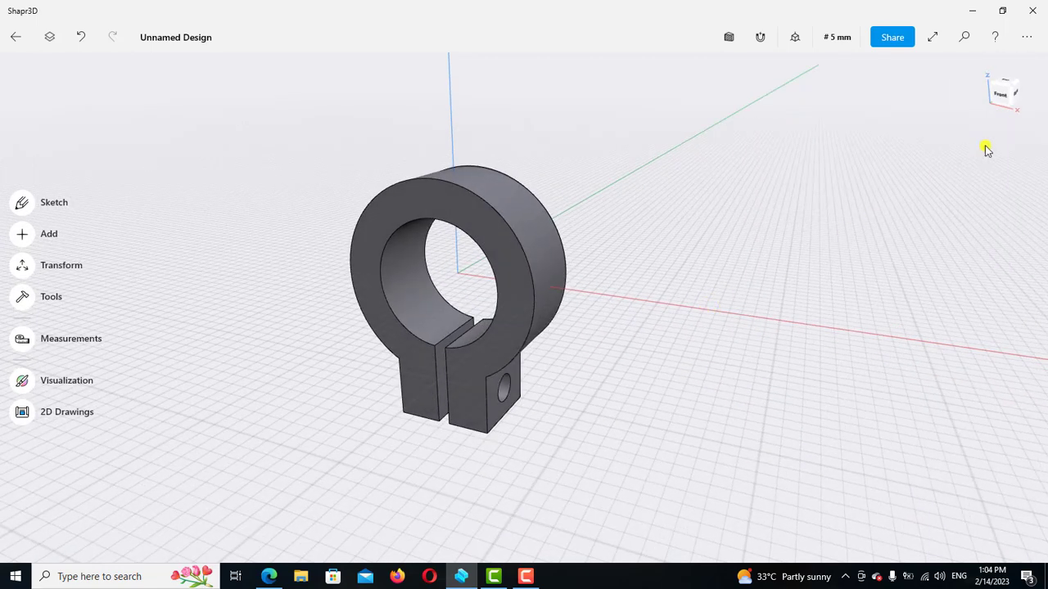
left_click(974, 114)
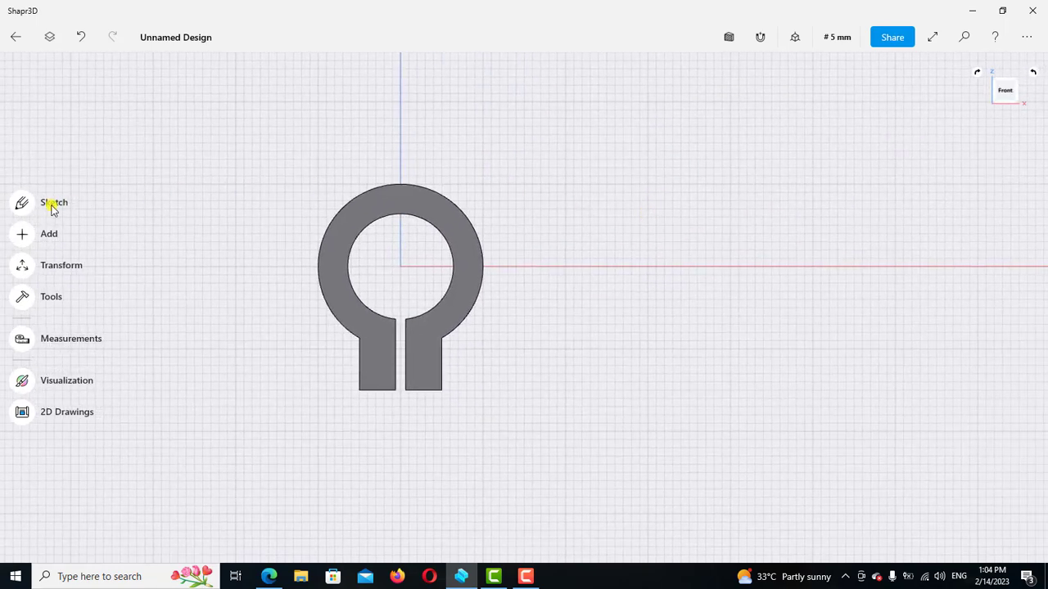
left_click(24, 205)
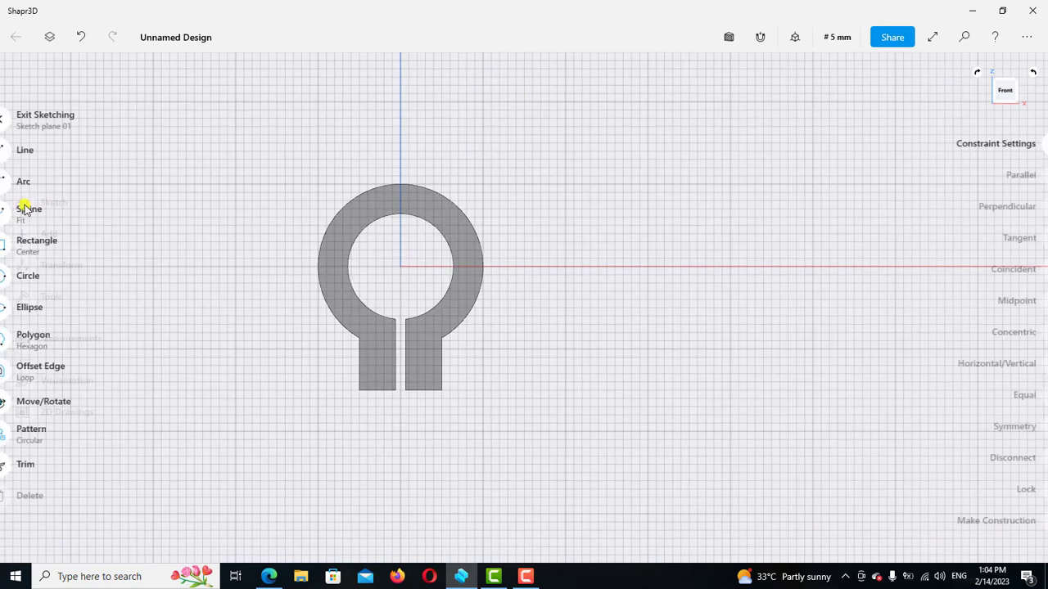
left_click(22, 151)
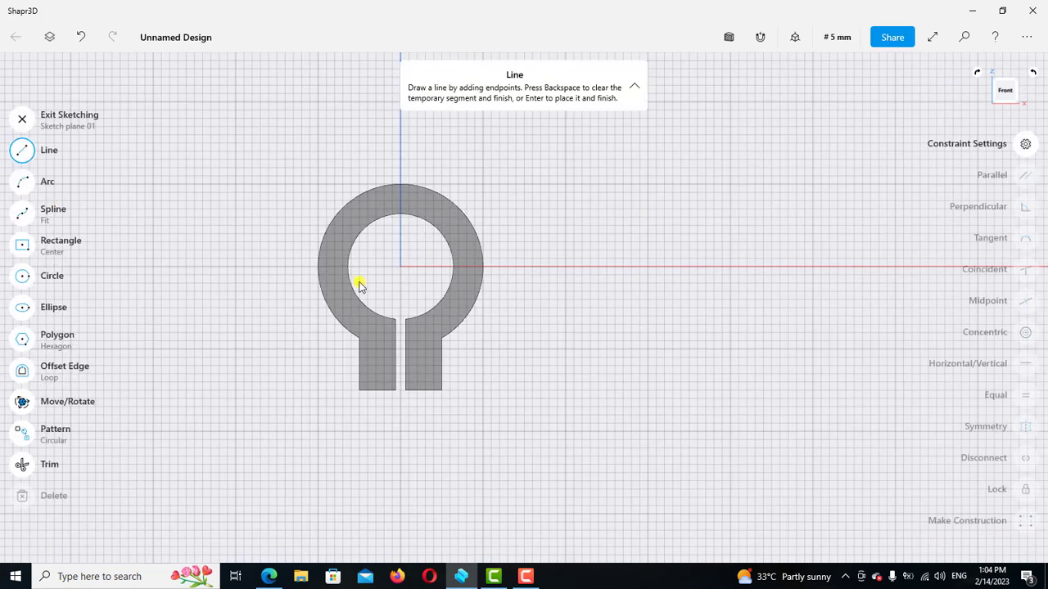
left_click(401, 267)
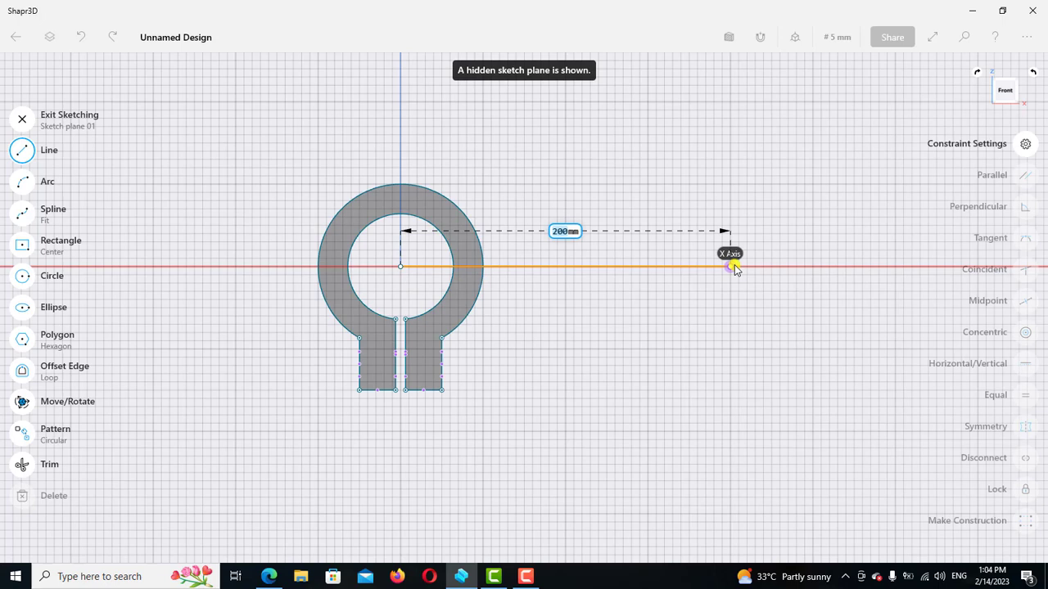
left_click(731, 267)
left_click(23, 151)
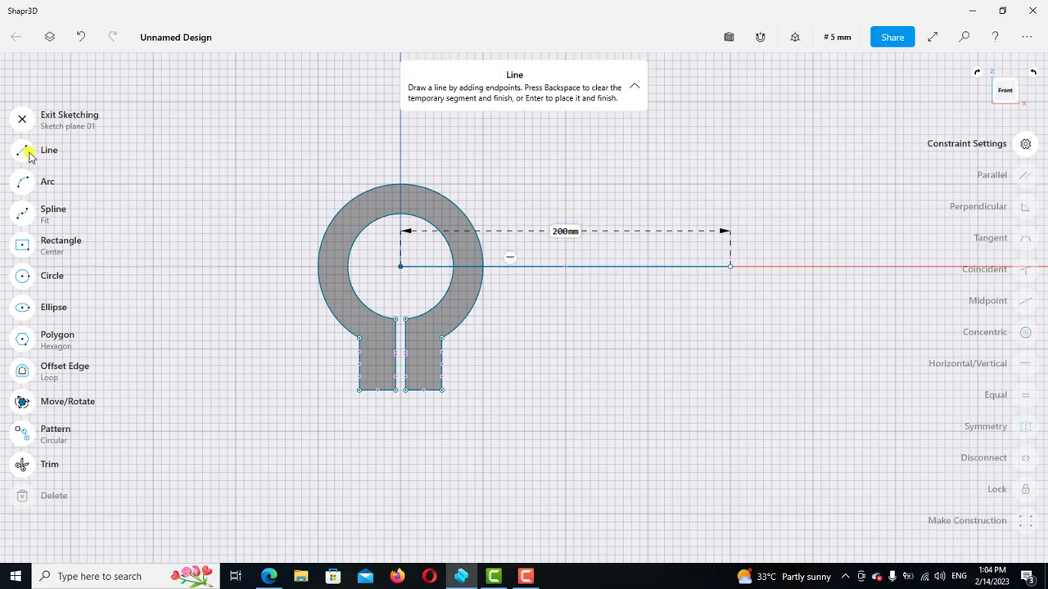
Make the line a construction line and set its length to 100 mm.
left_click(527, 267)
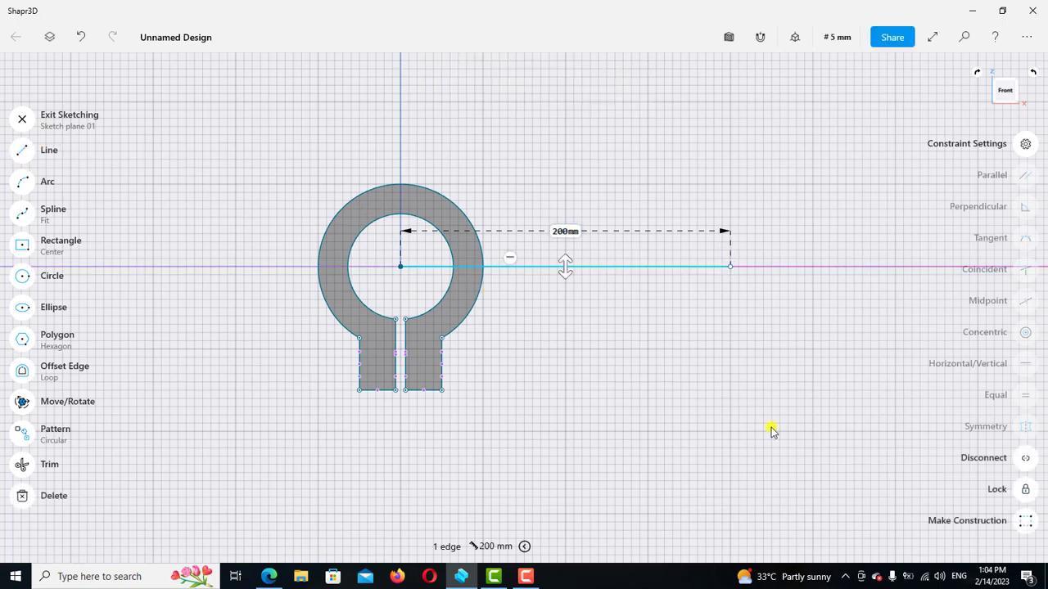
left_click(1025, 521)
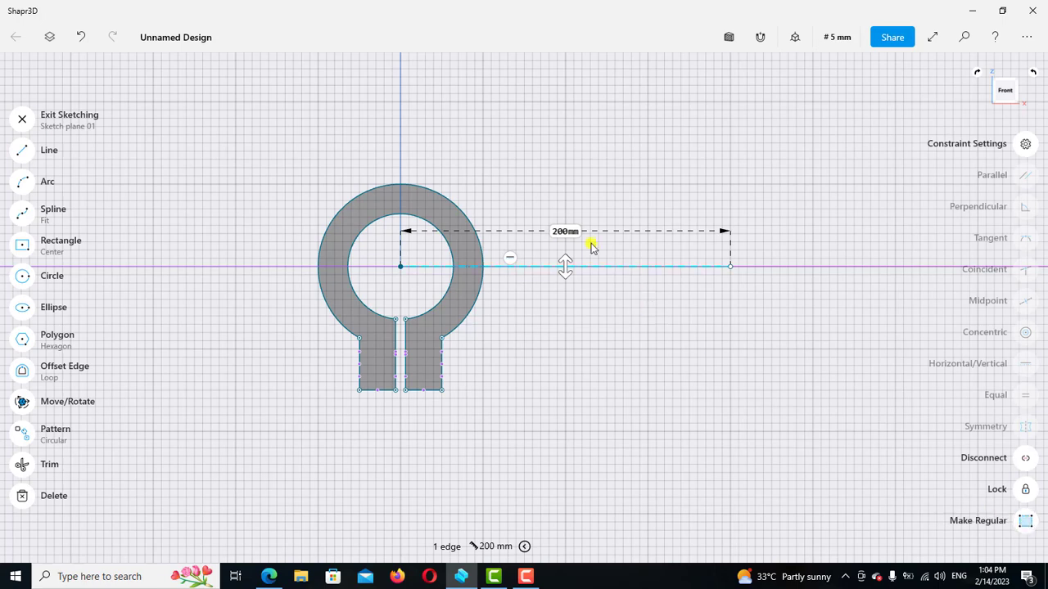
left_click(561, 235)
left_click(515, 295)
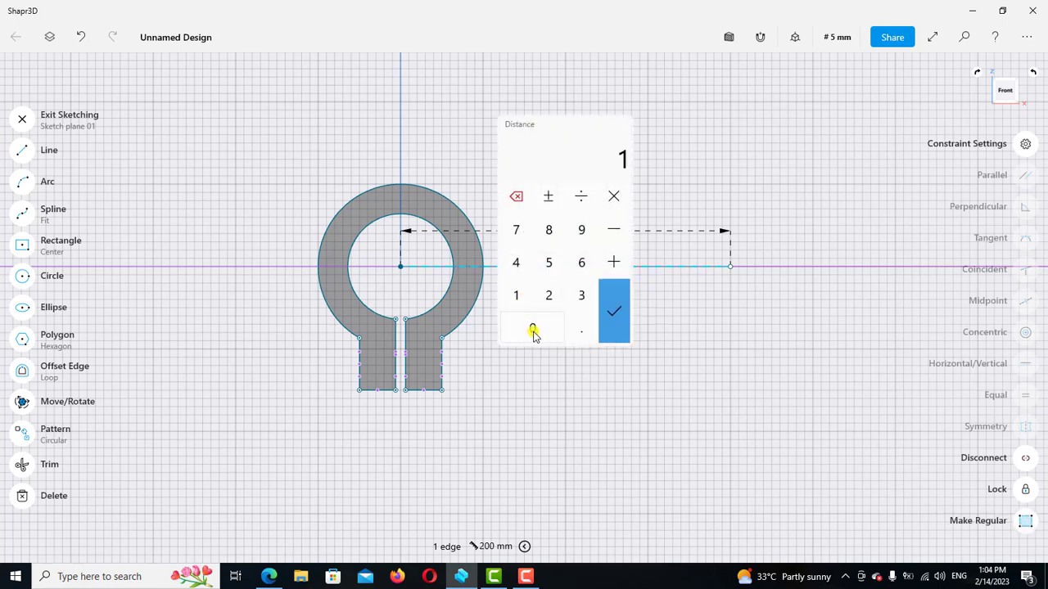
left_click(533, 329)
left_click(533, 330)
left_click(615, 313)
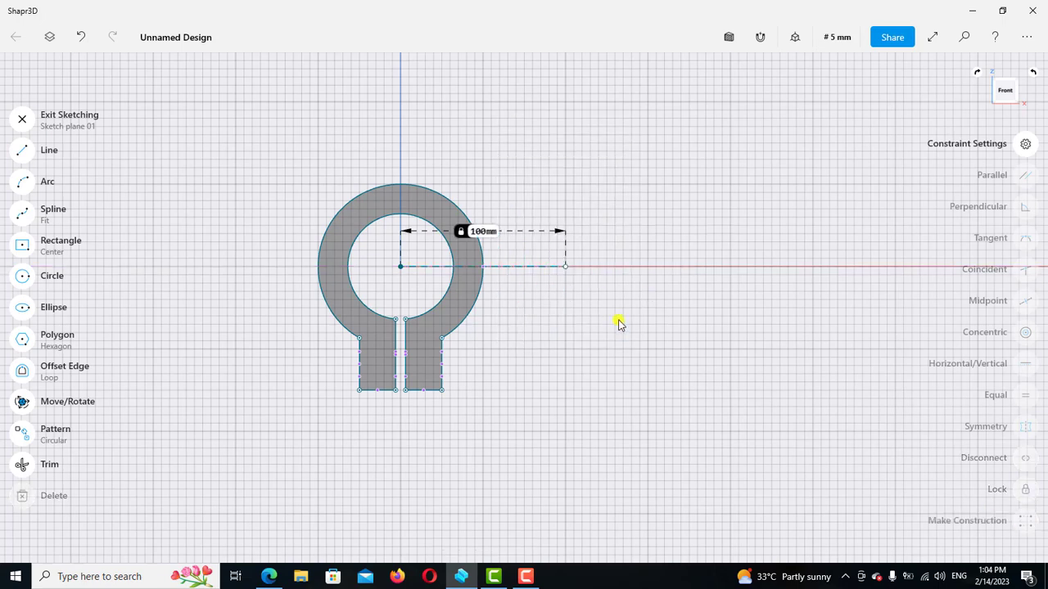
left_click(564, 267)
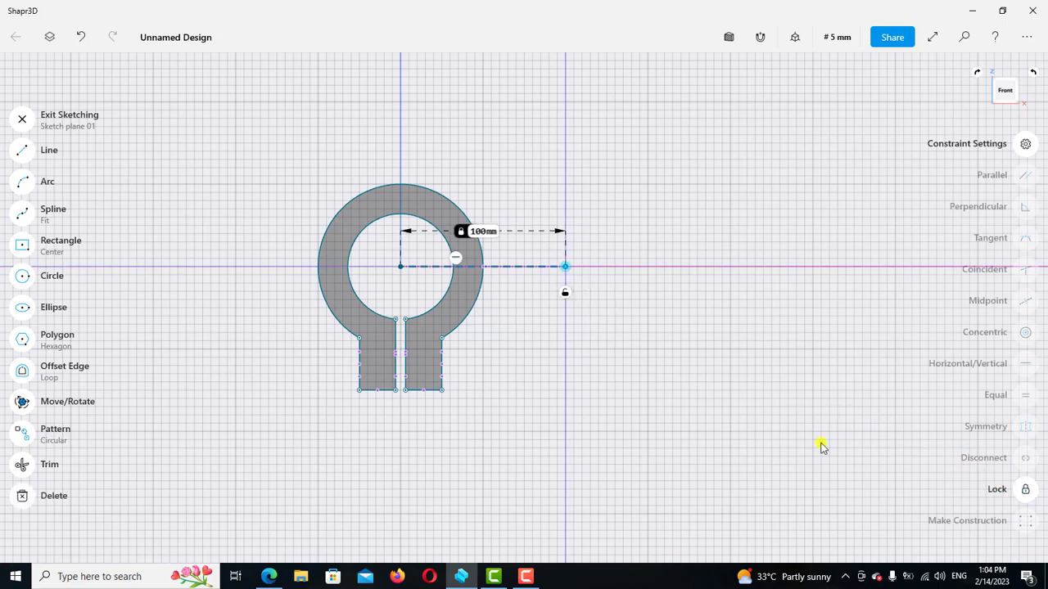
left_click(719, 396)
Check the reference drawing PDF before continuing the sketch.
scroll(409, 429, "up", 2)
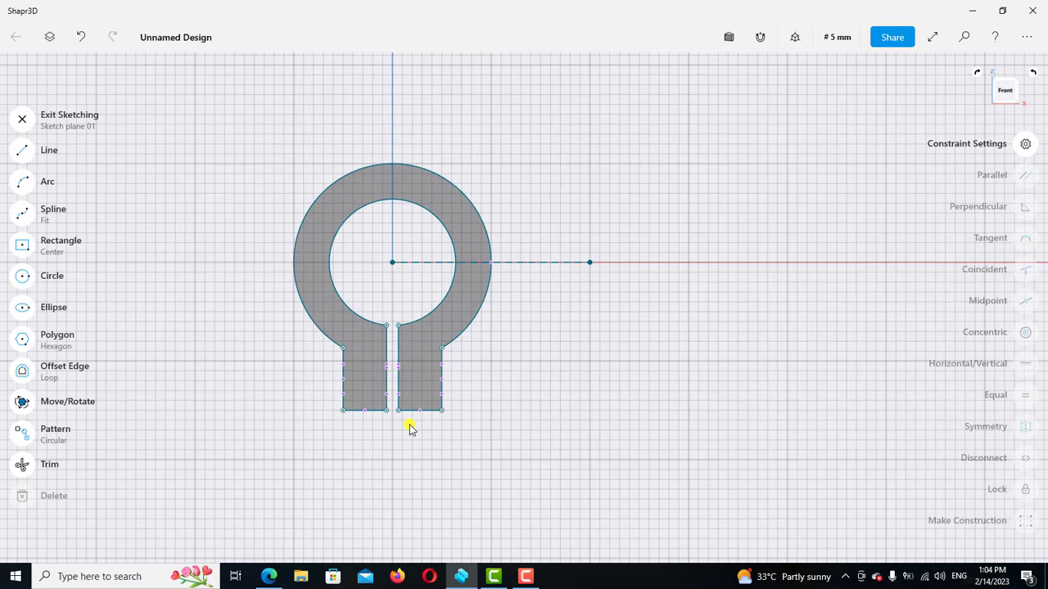
left_click(277, 573)
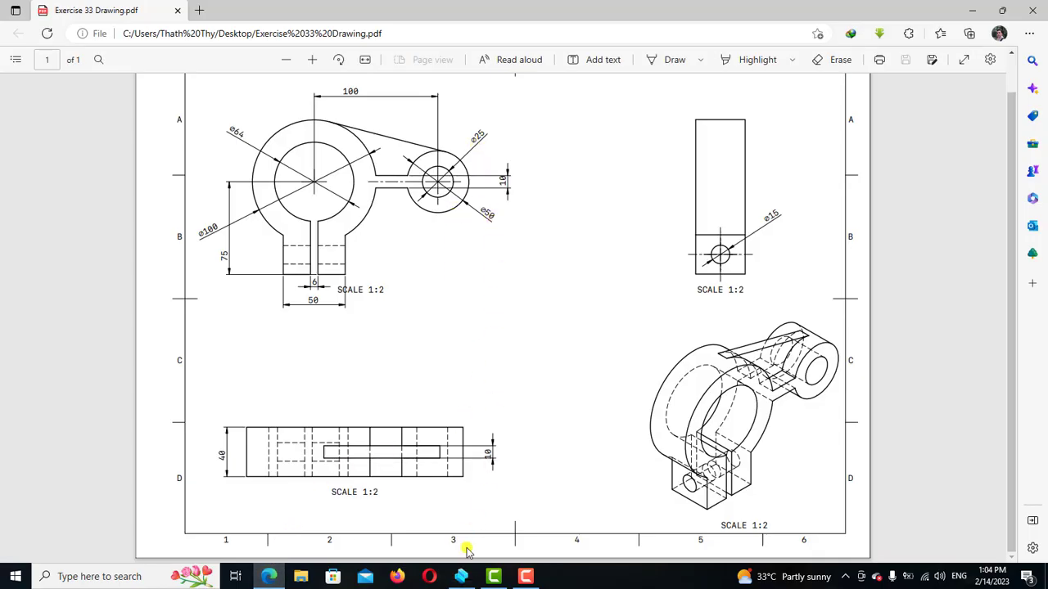
left_click(461, 576)
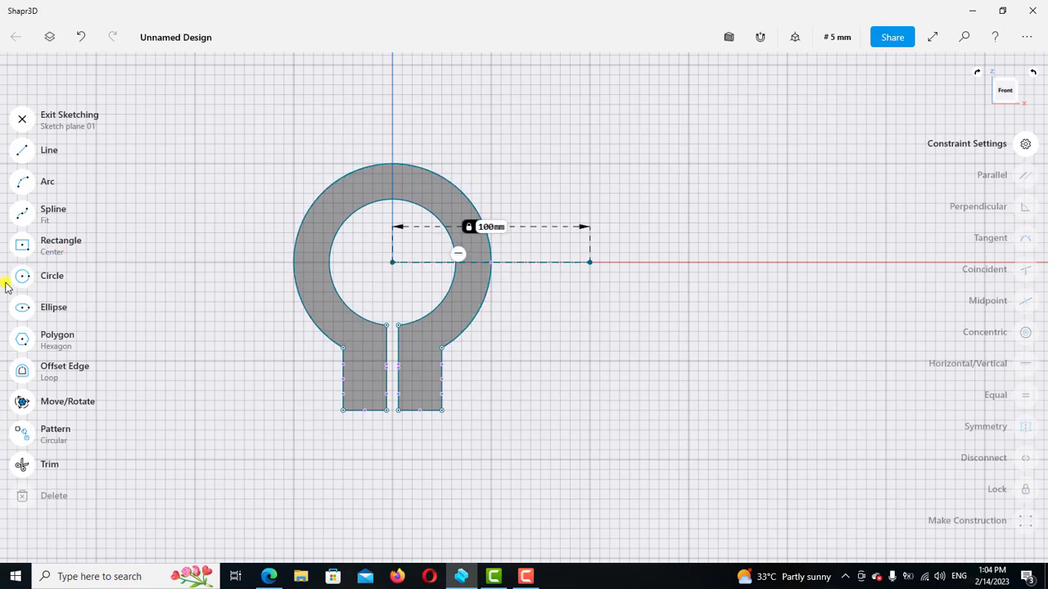
left_click(22, 275)
Draw Ø25 mm and Ø50 mm circles centred on the line's far endpoint.
left_click(589, 265)
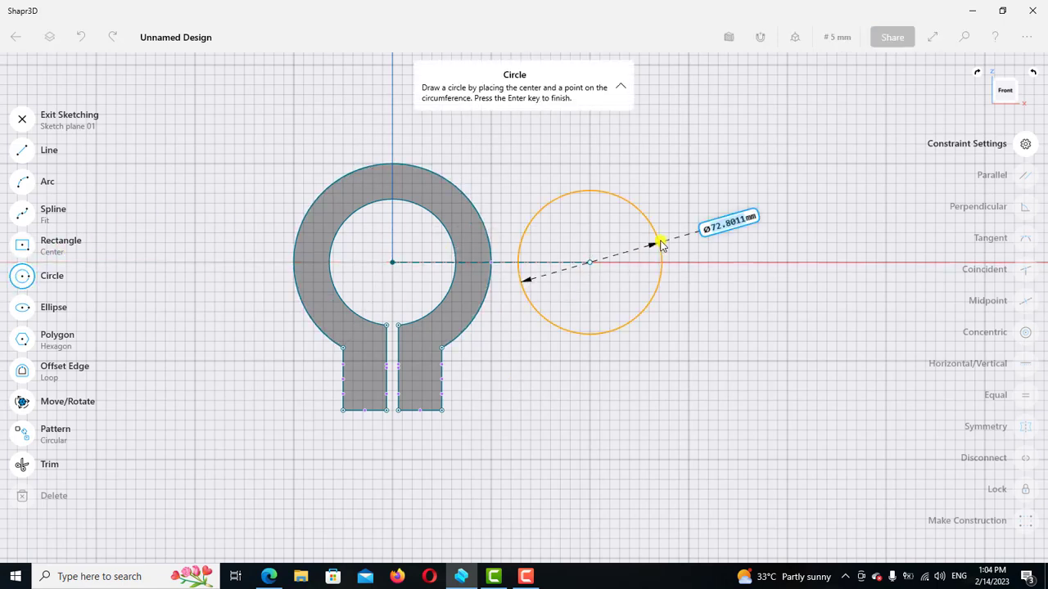
type("25")
key("Return")
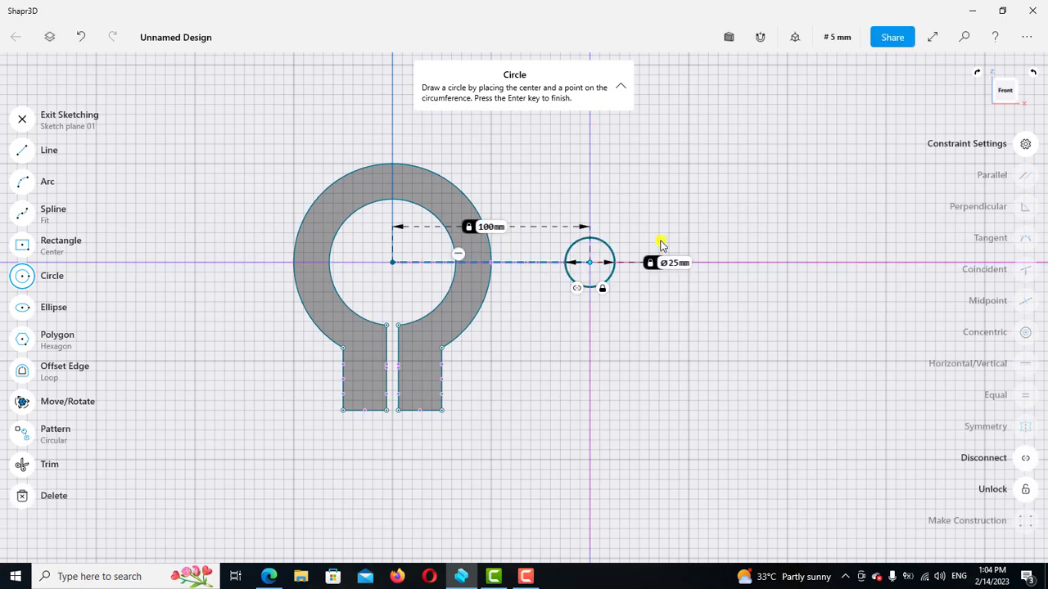
left_click(589, 262)
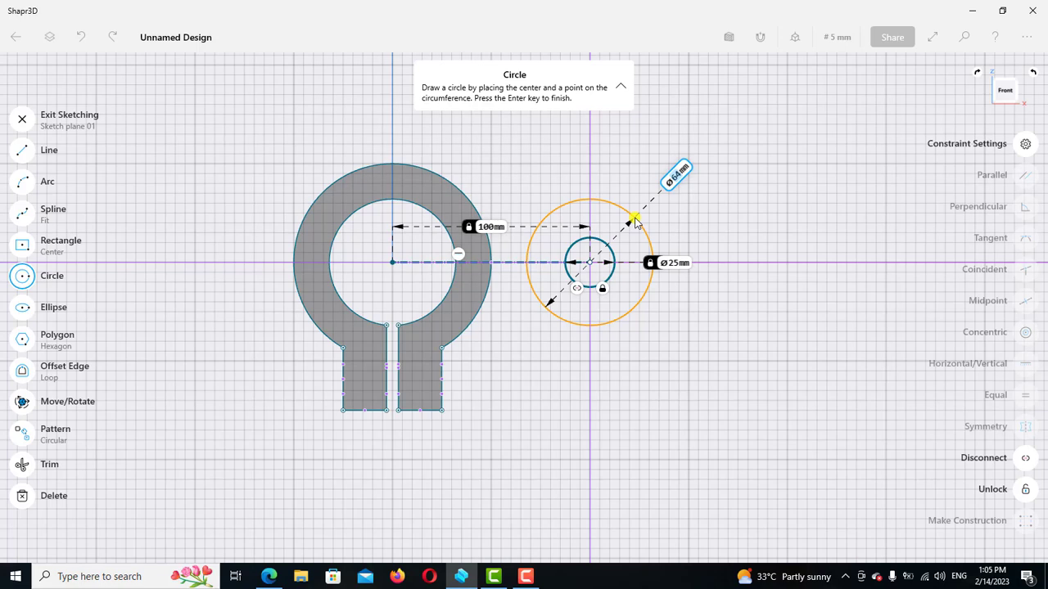
type("0")
key("Return")
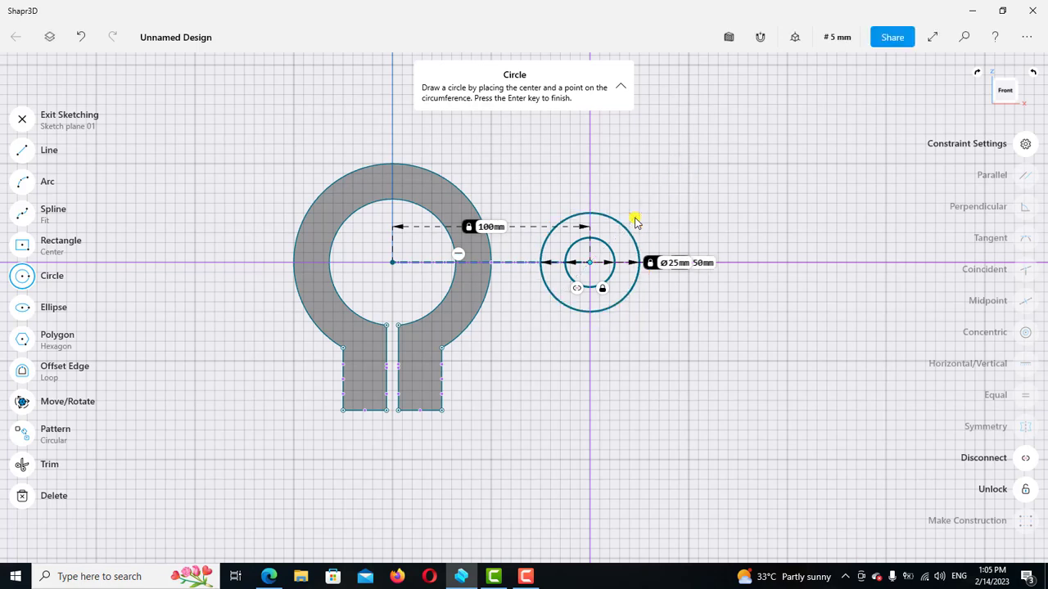
Zoom out and select the ring's outer arc to check its radius.
left_click(23, 276)
scroll(556, 237, "up", 1)
scroll(563, 227, "up", 2)
scroll(565, 221, "up", 1)
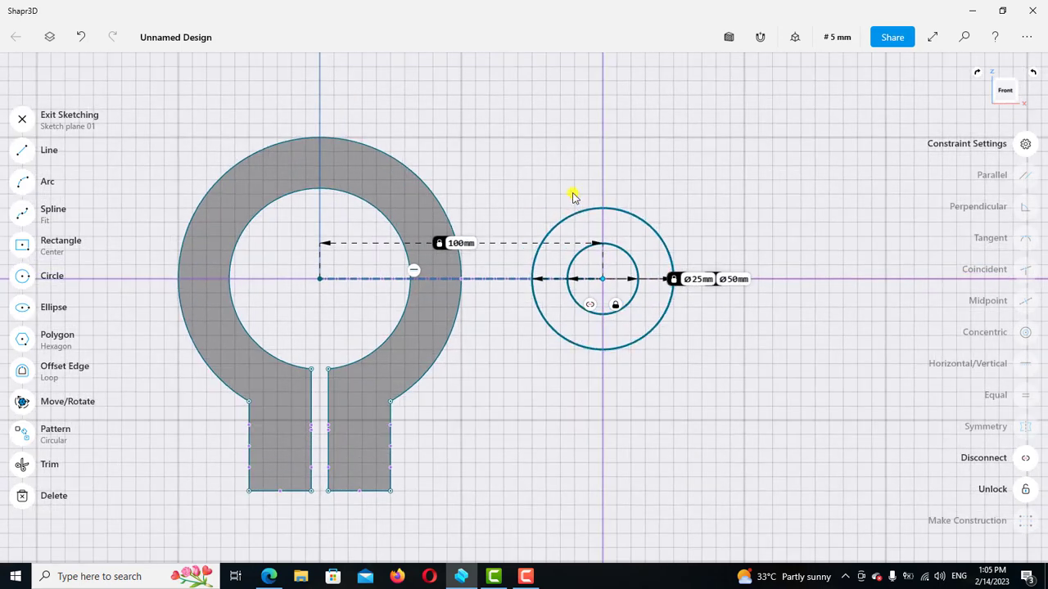
left_click(442, 214)
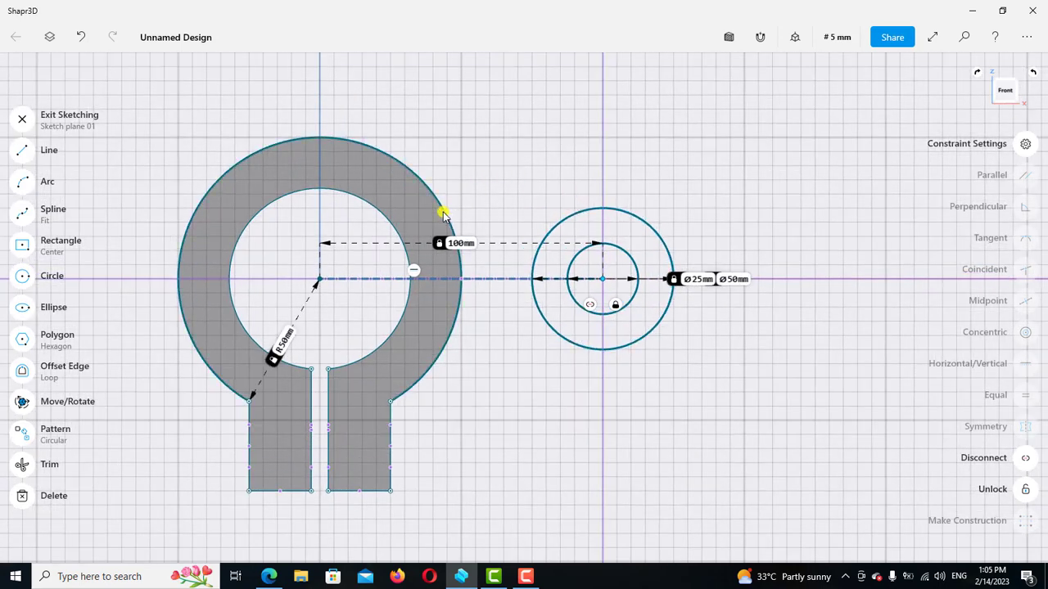
left_click(442, 214)
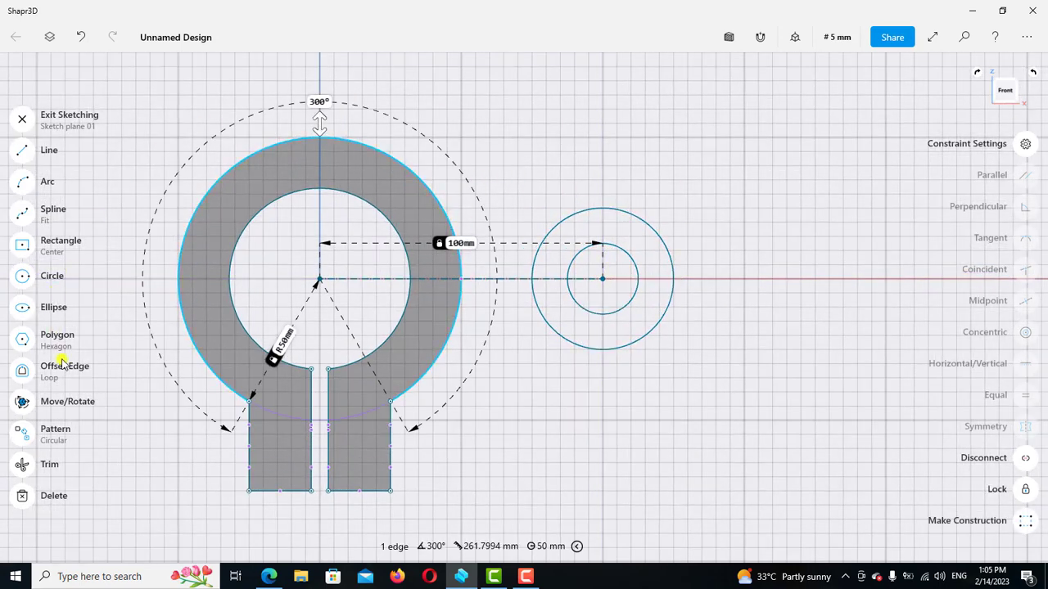
Leave sketch editing, then start a Mirror operation and cancel it.
left_click(22, 119)
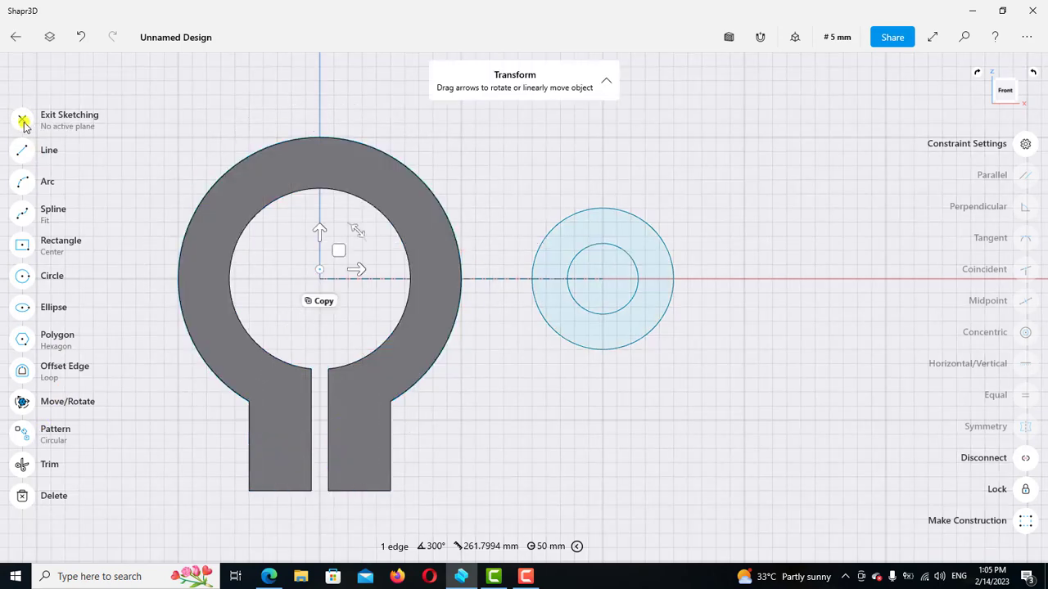
left_click(24, 384)
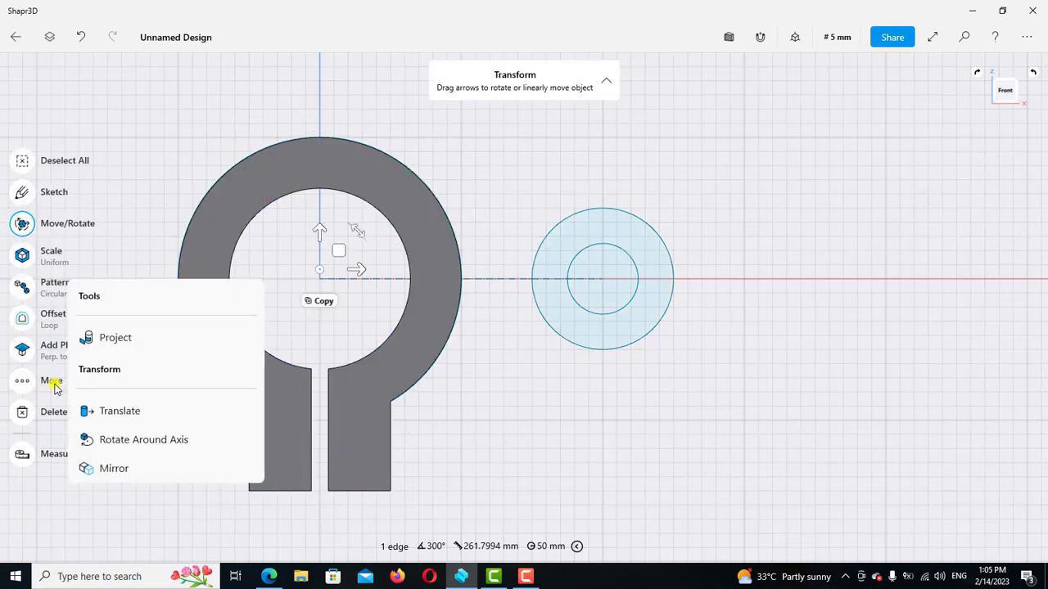
left_click(124, 472)
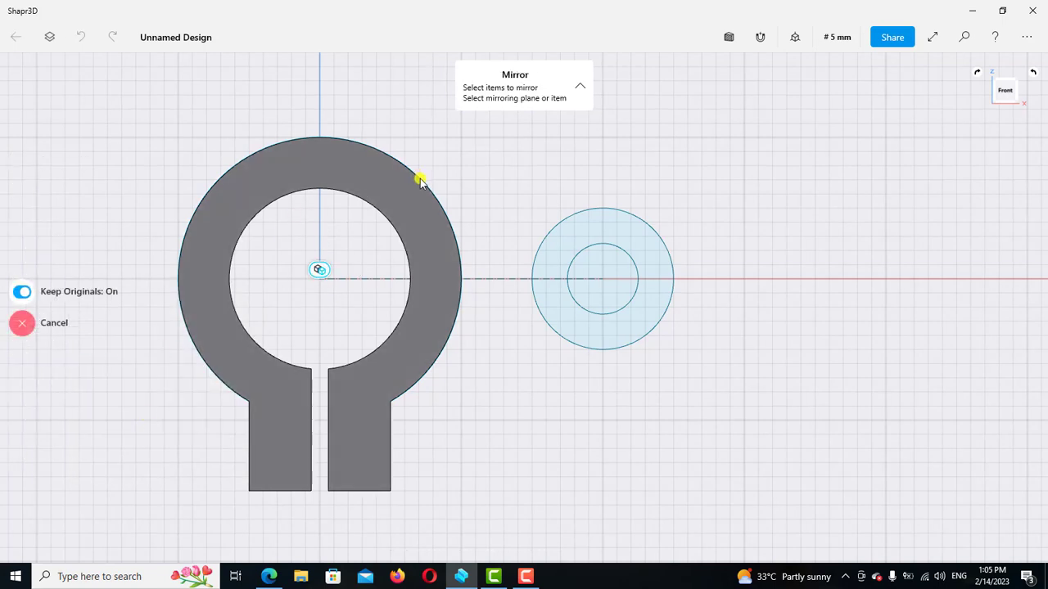
left_click(22, 322)
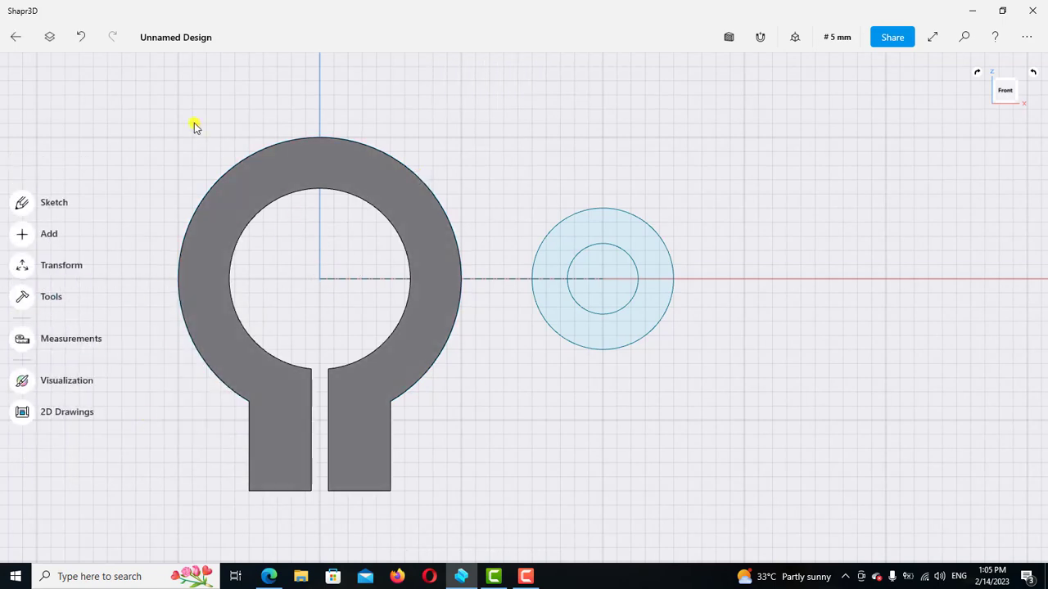
Project the clamp ring's outer edge into the current sketch.
left_click(438, 202)
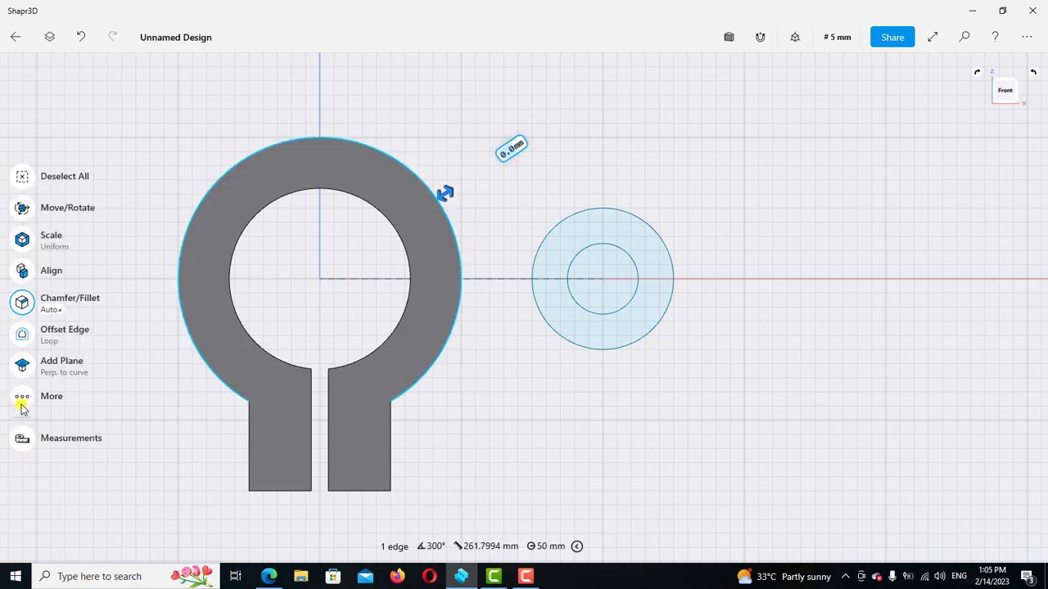
left_click(23, 398)
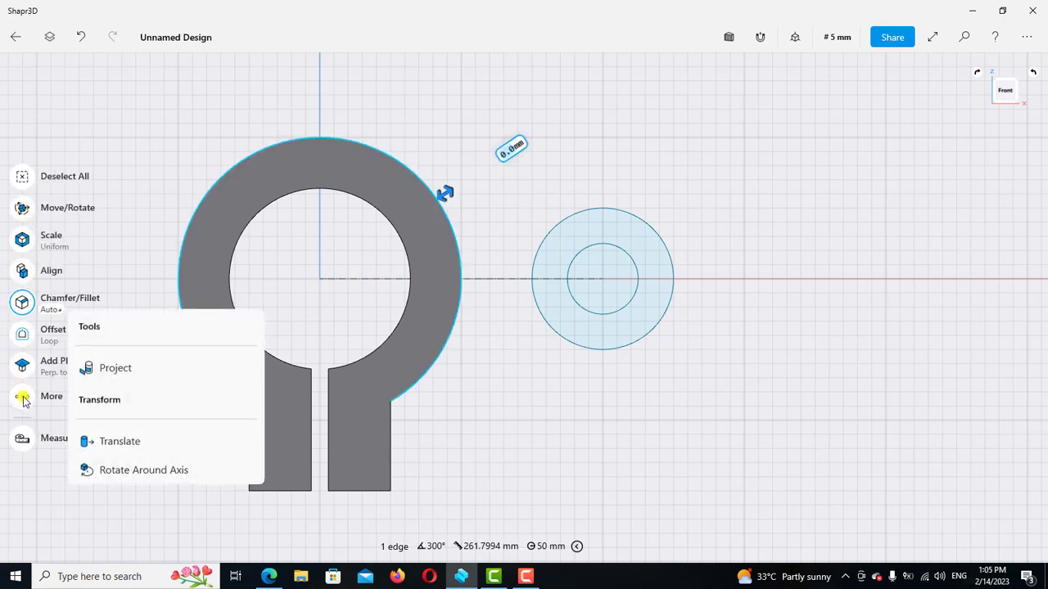
left_click(115, 367)
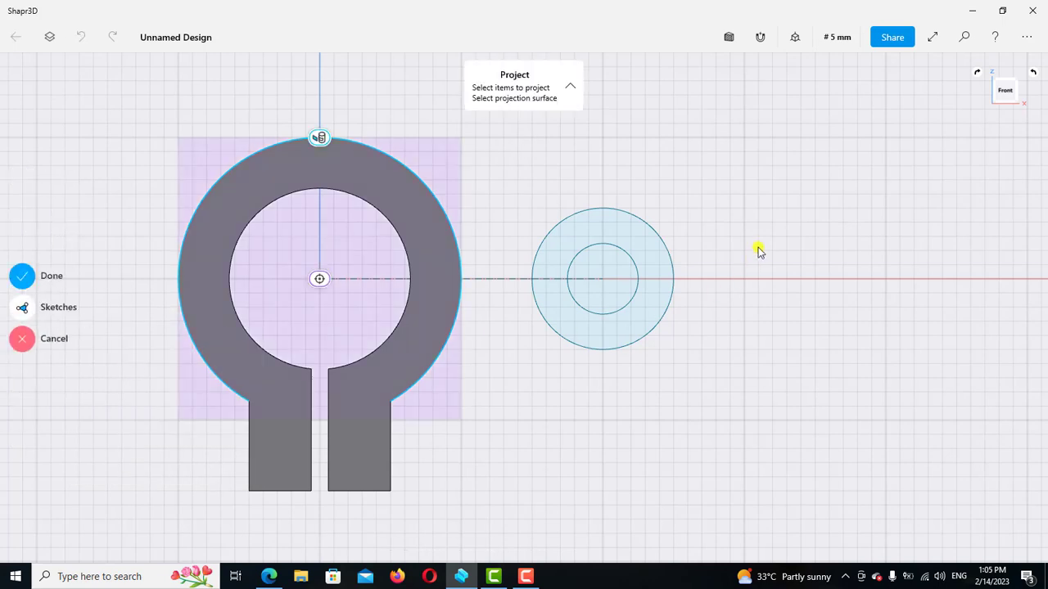
left_click(25, 278)
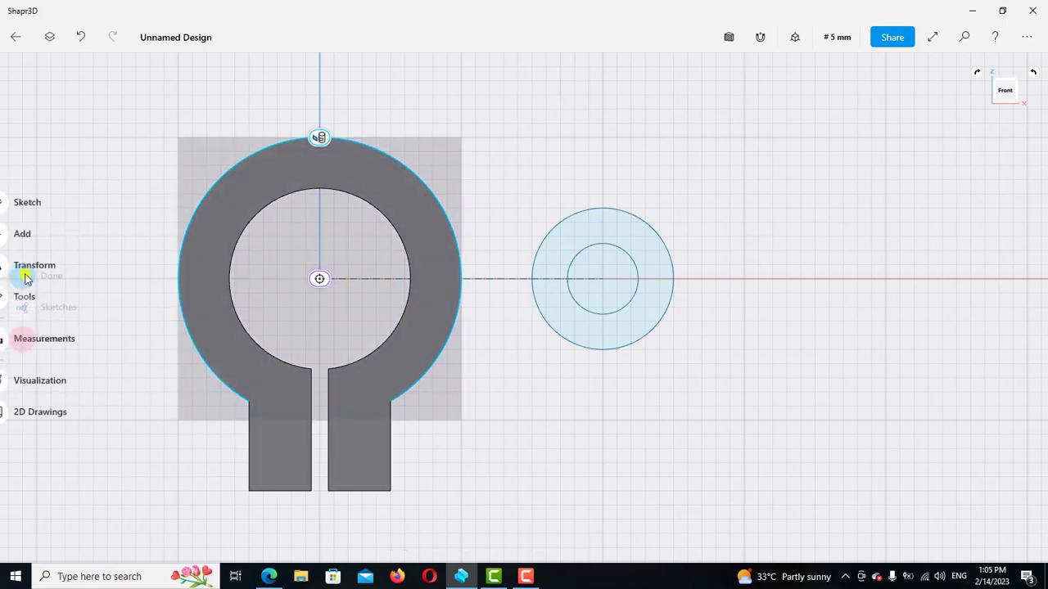
scroll(473, 236, "up", 1)
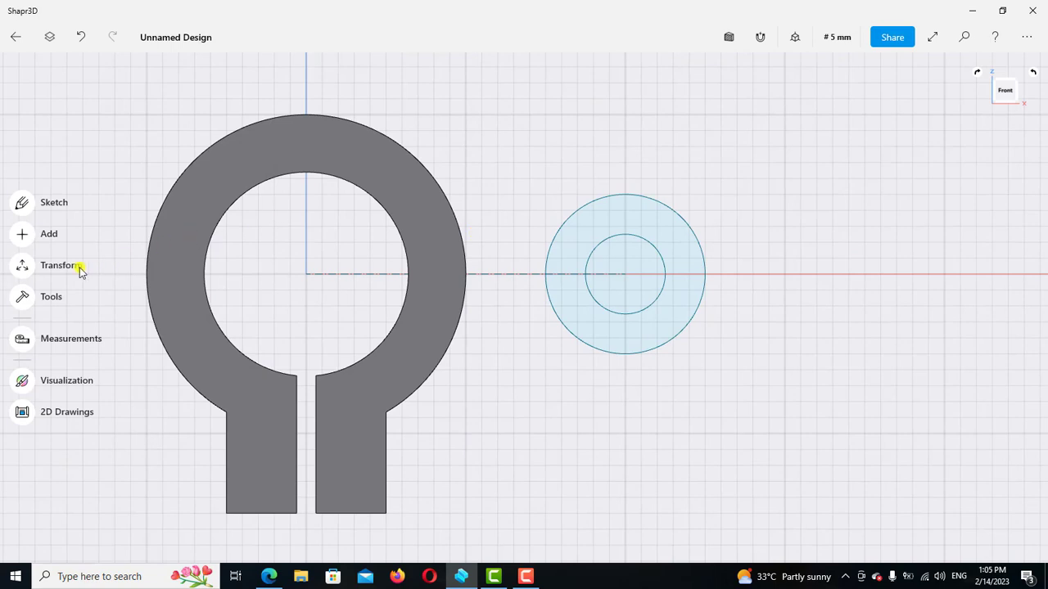
Draw a line from the ring's outer edge to the Ø50 mm circle.
left_click(36, 202)
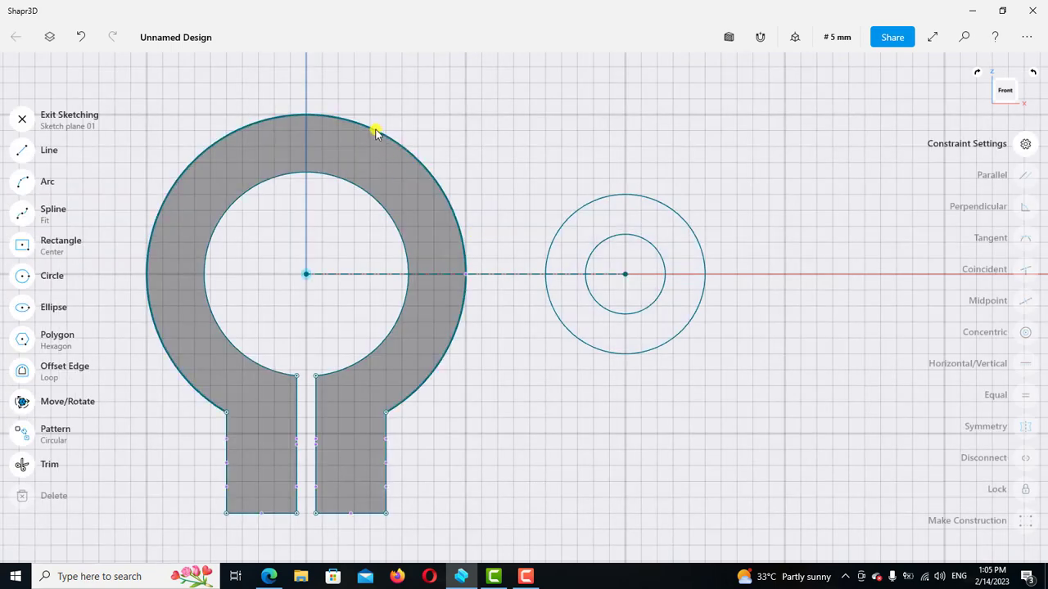
left_click(22, 152)
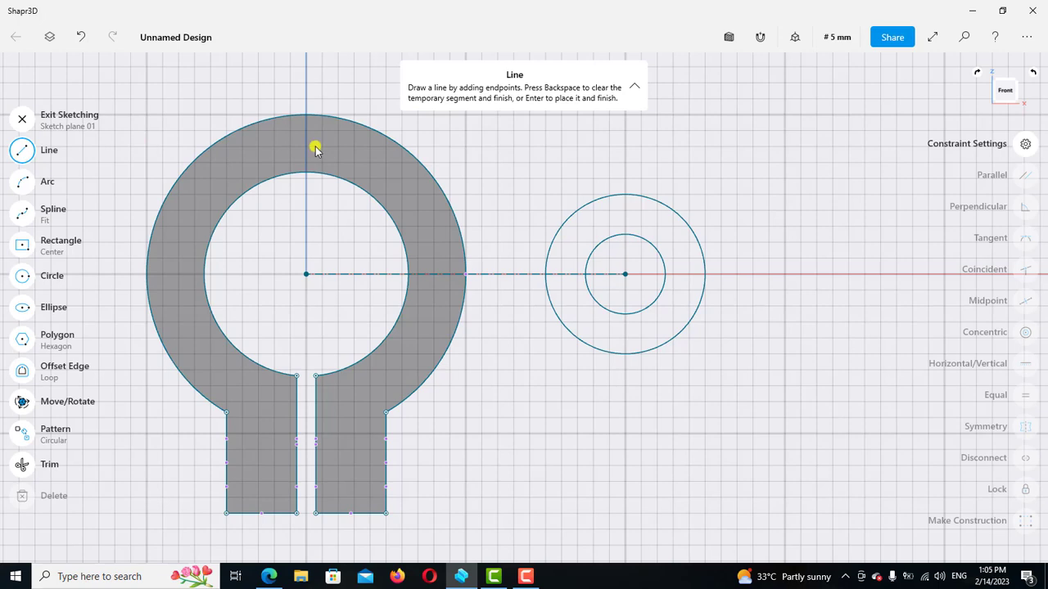
left_click(385, 135)
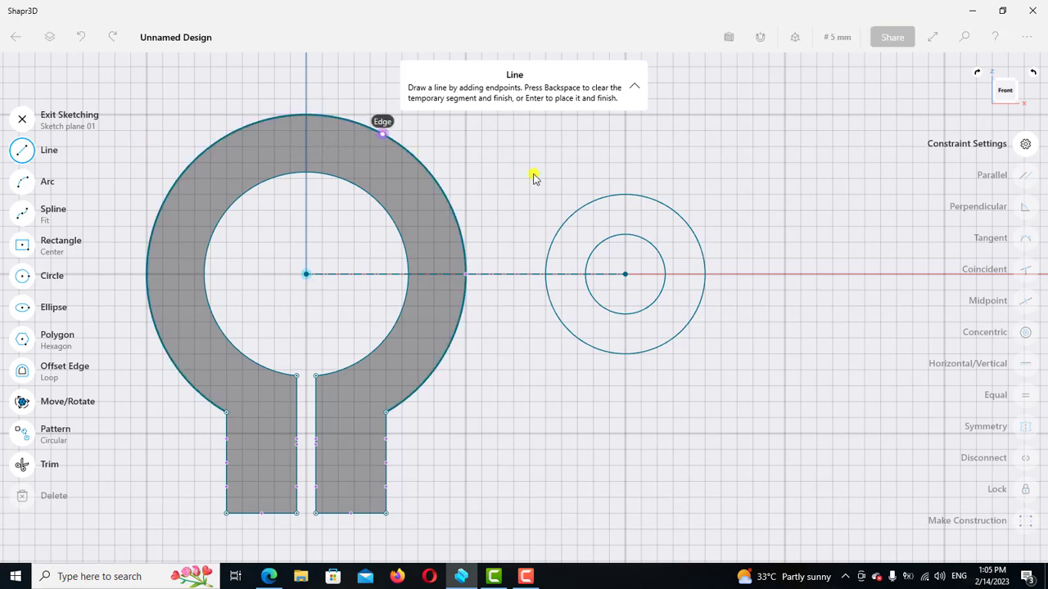
left_click(634, 194)
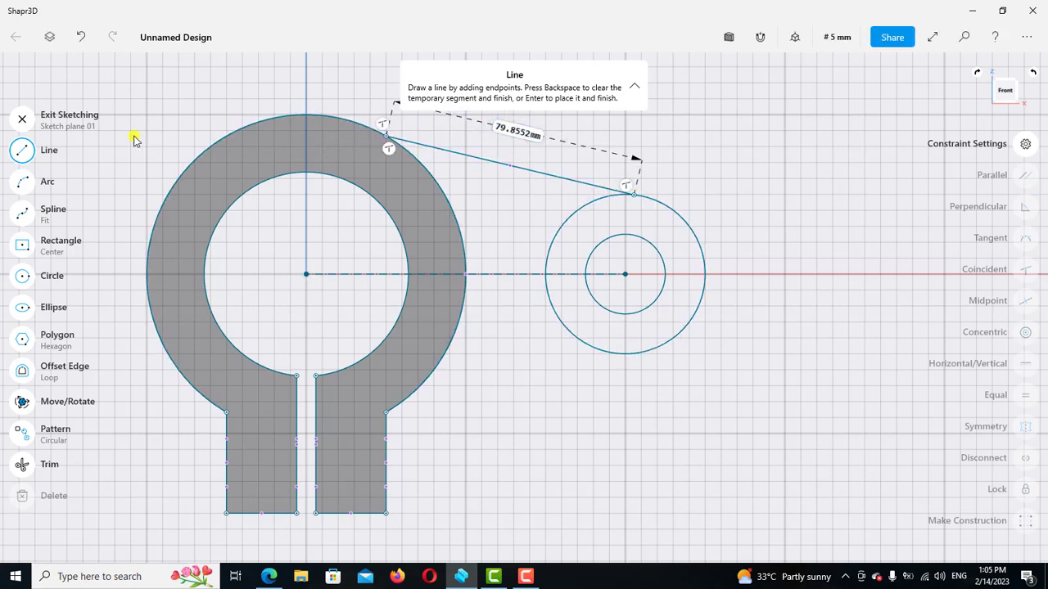
left_click(22, 150)
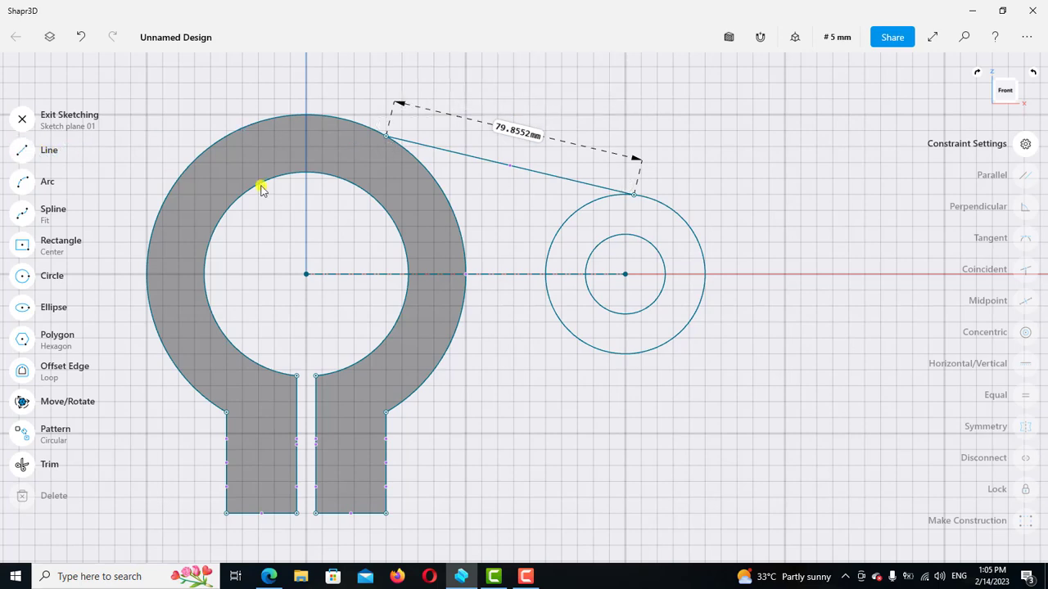
Constrain the connecting line tangent to both the Ø50 mm circle and the ring's outer circle.
left_click(585, 186)
left_click(585, 186)
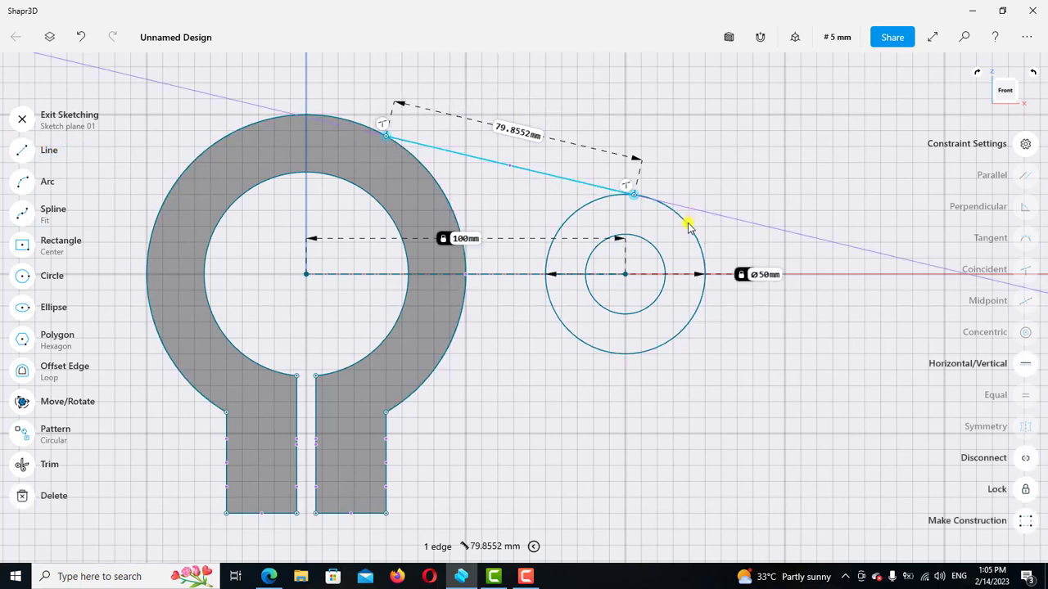
left_click(689, 229)
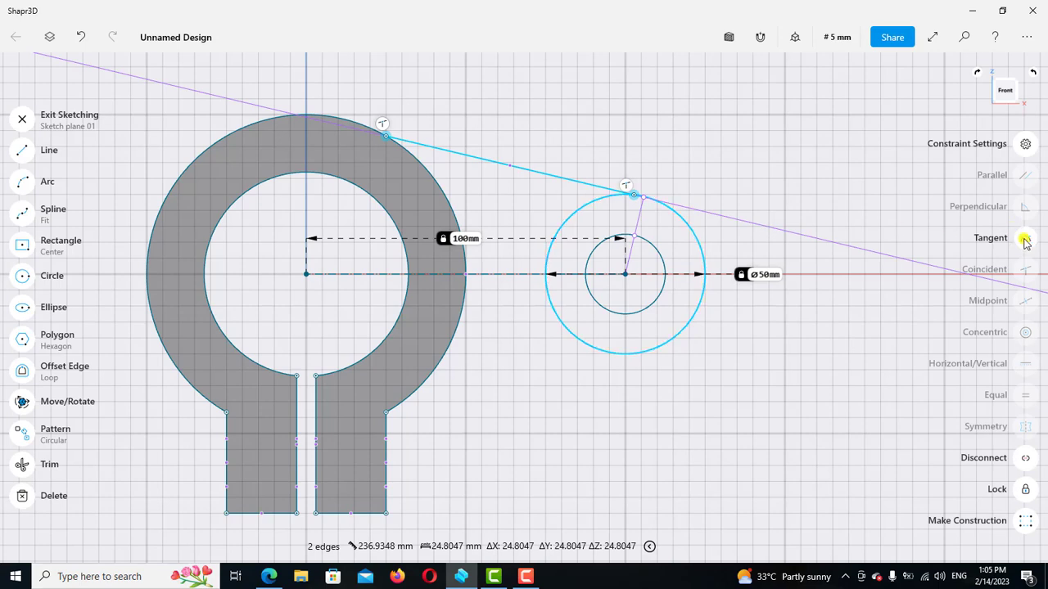
left_click(391, 143)
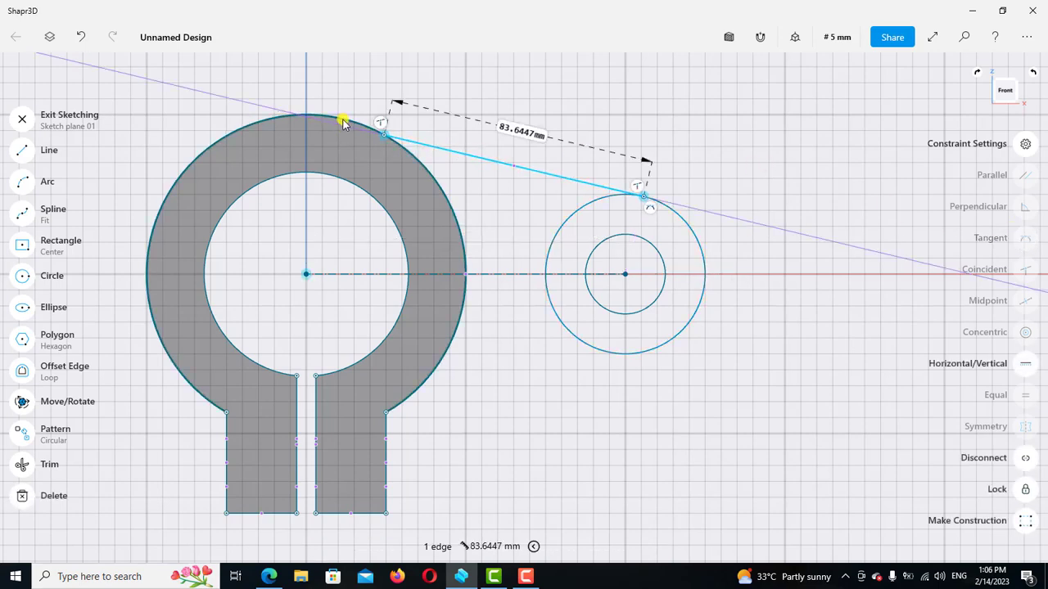
left_click(344, 123)
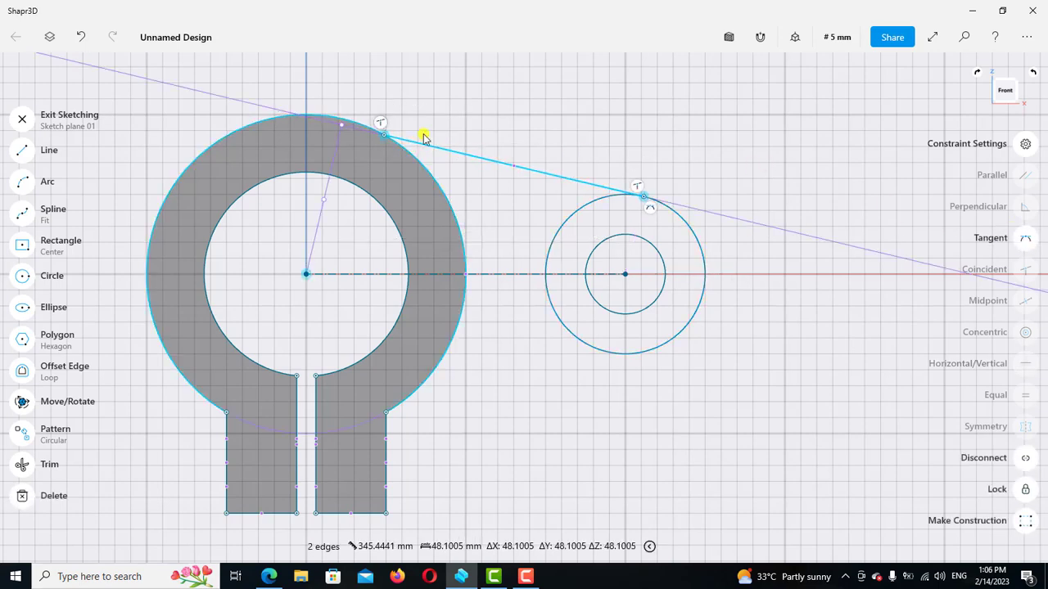
left_click(1027, 238)
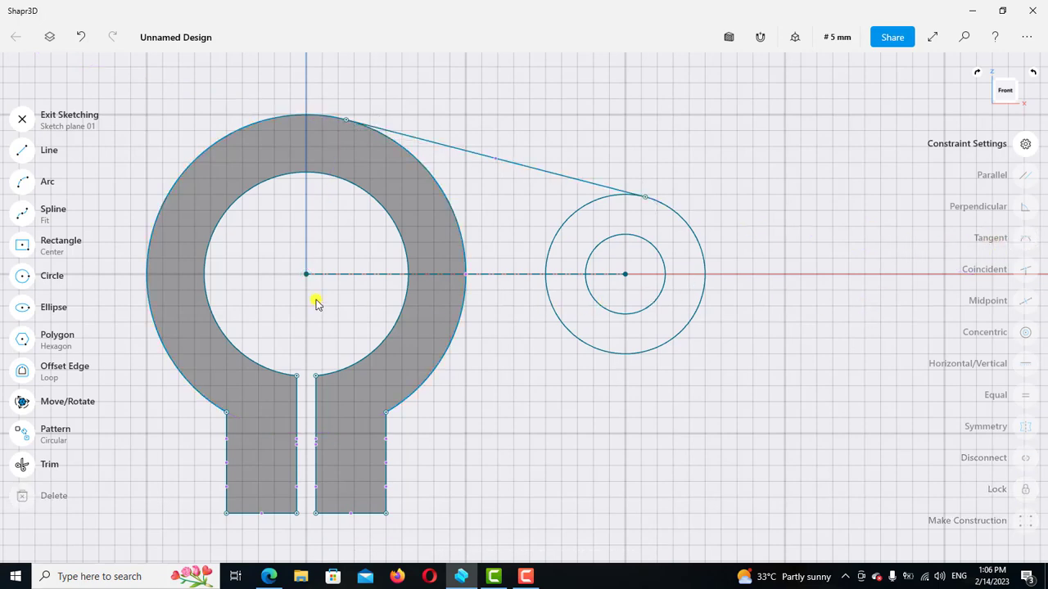
left_click(23, 151)
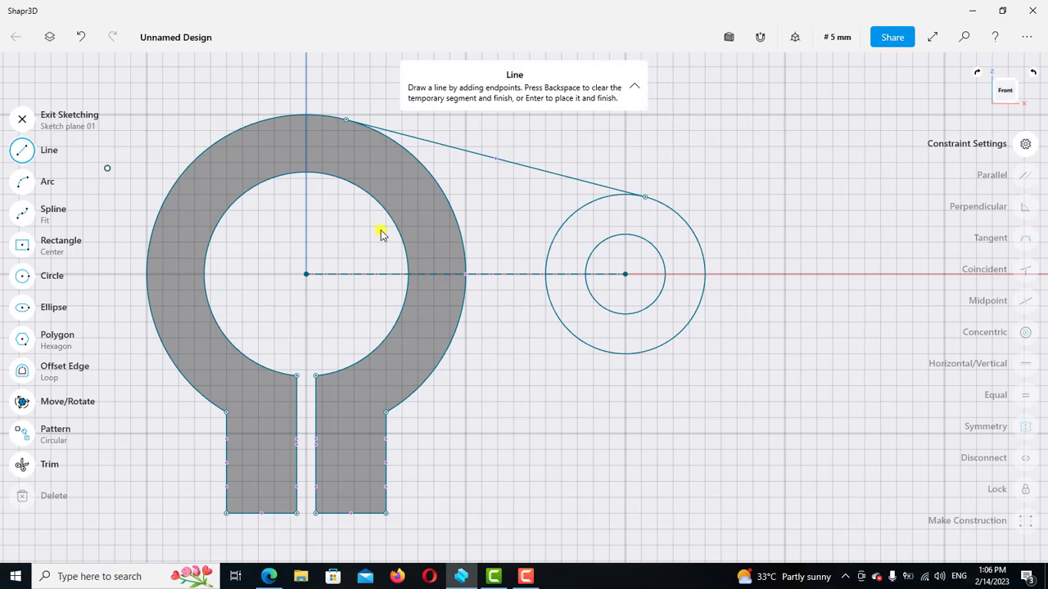
Draw a line joining ring and small circle, set 5 mm from the centre line.
left_click(463, 244)
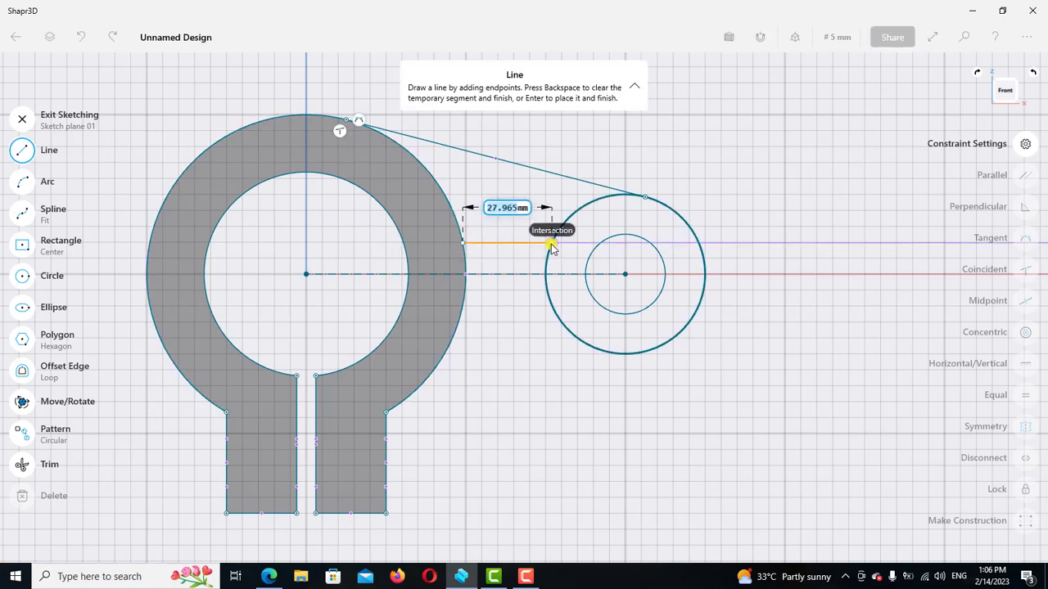
left_click(550, 246)
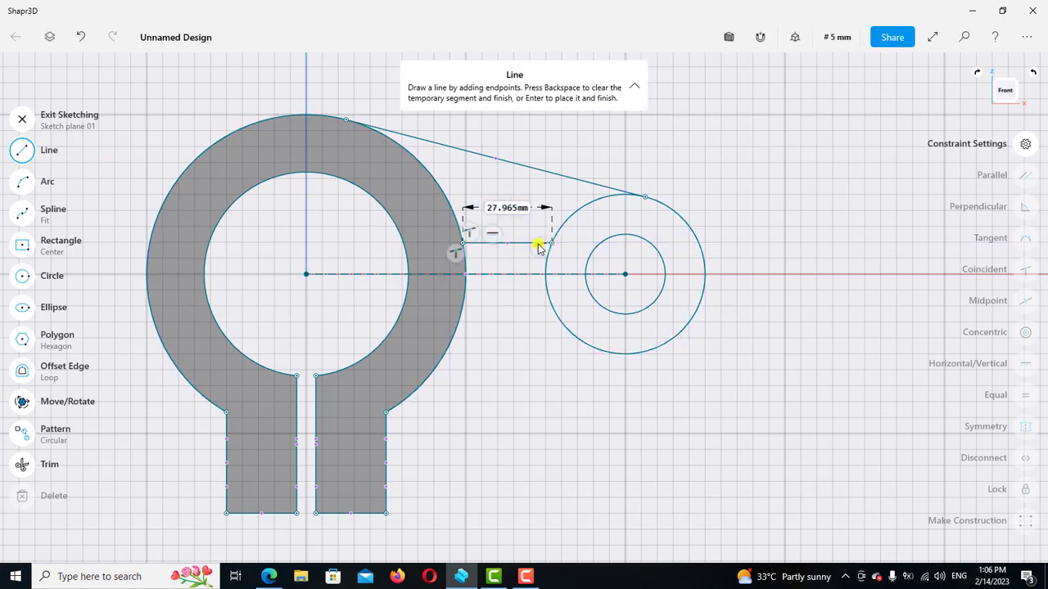
left_click(23, 156)
left_click(497, 273)
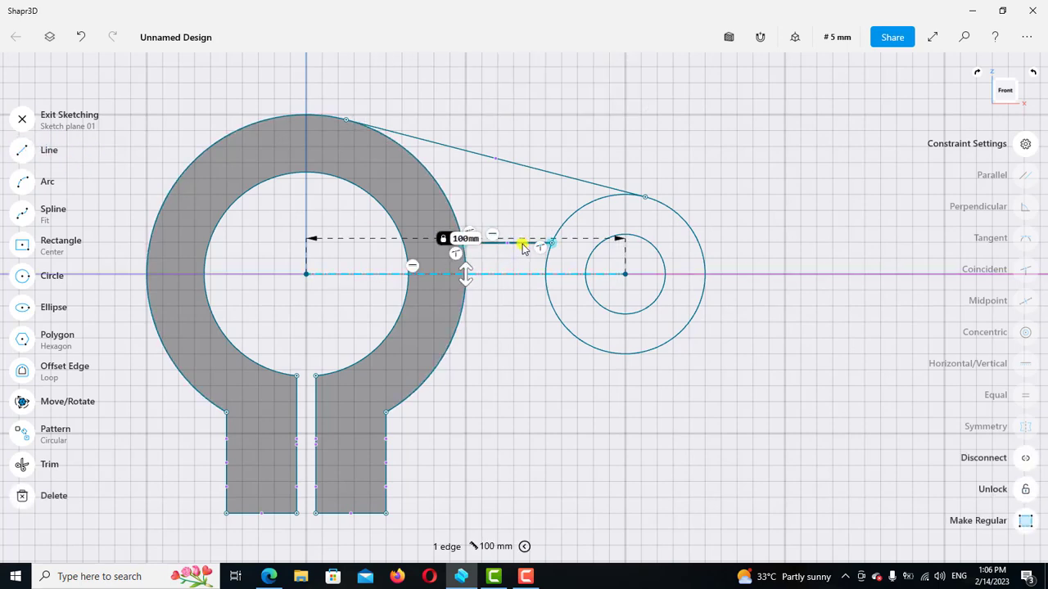
left_click(522, 245)
left_click(271, 257)
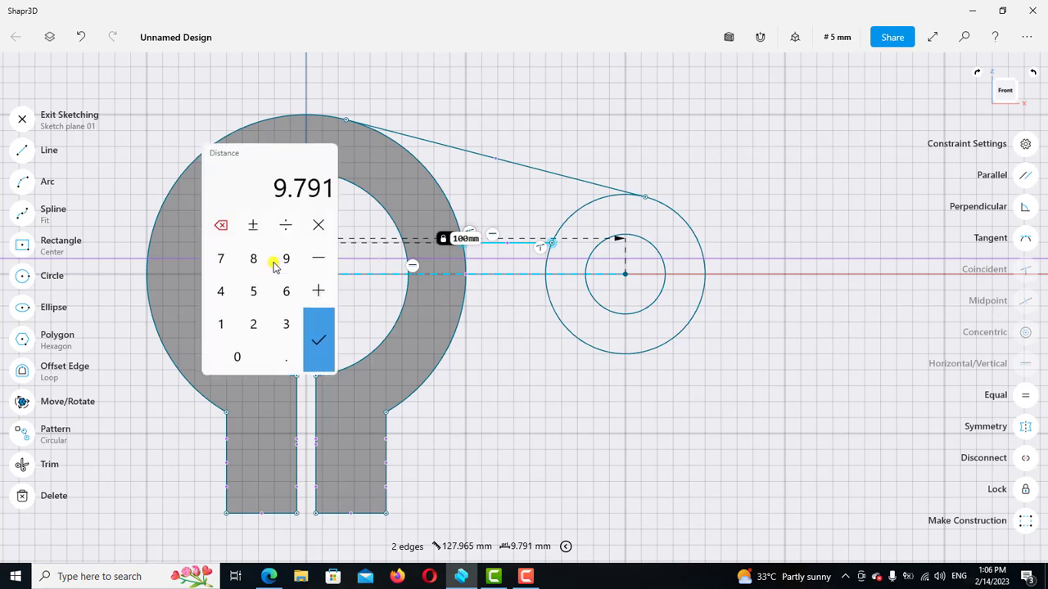
left_click(254, 294)
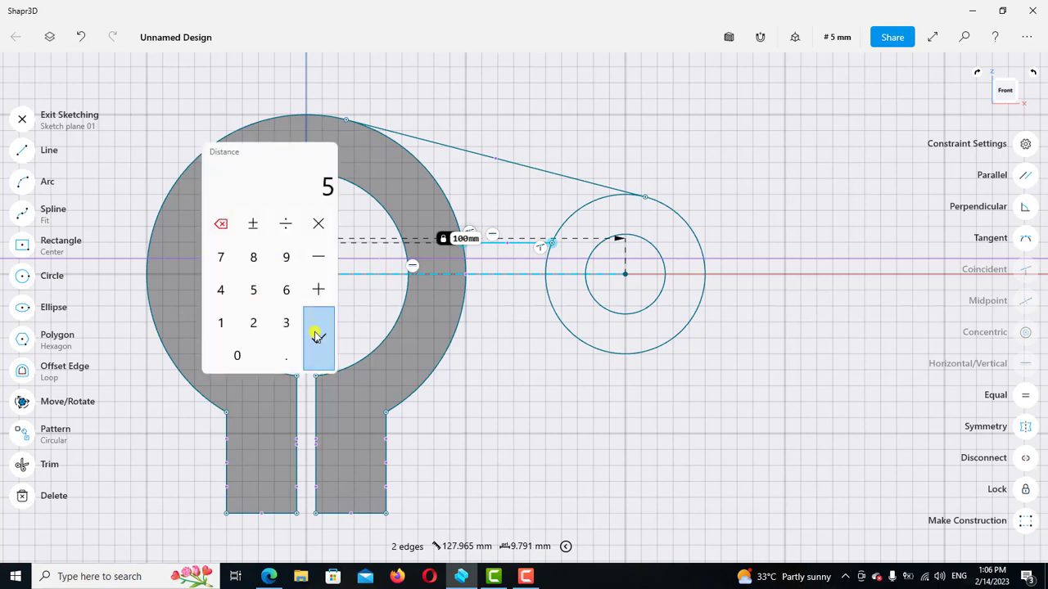
left_click(318, 336)
Mirror the connecting line about the horizontal centre axis.
left_click(493, 260)
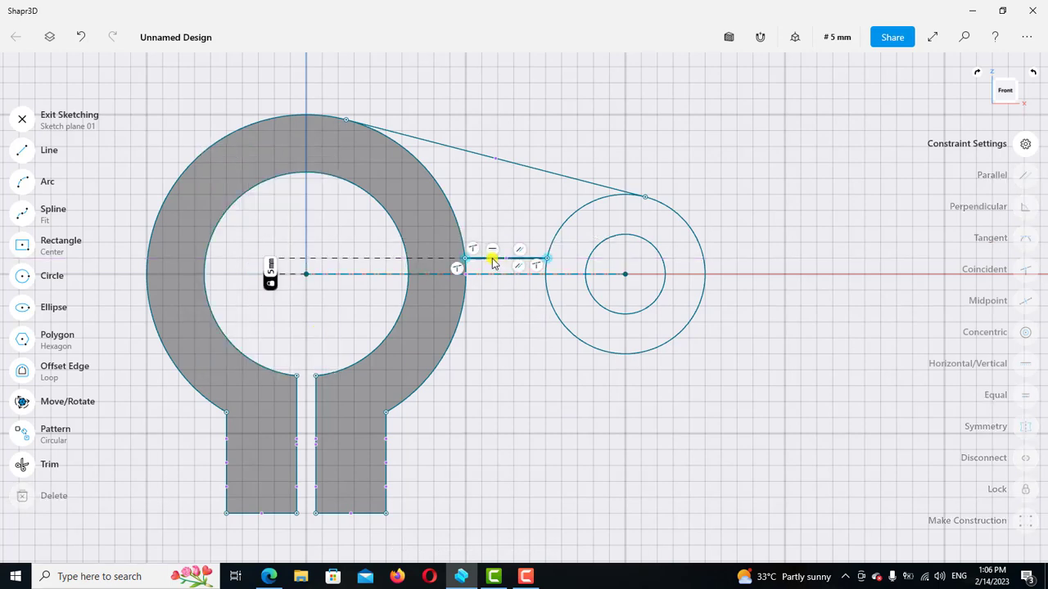
left_click(23, 123)
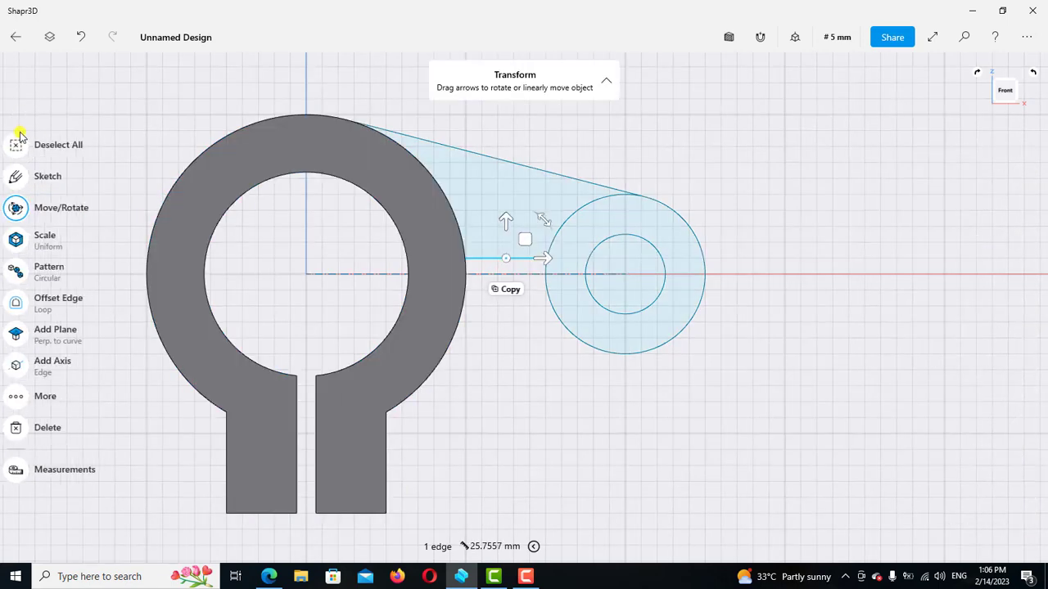
left_click(23, 397)
left_click(101, 484)
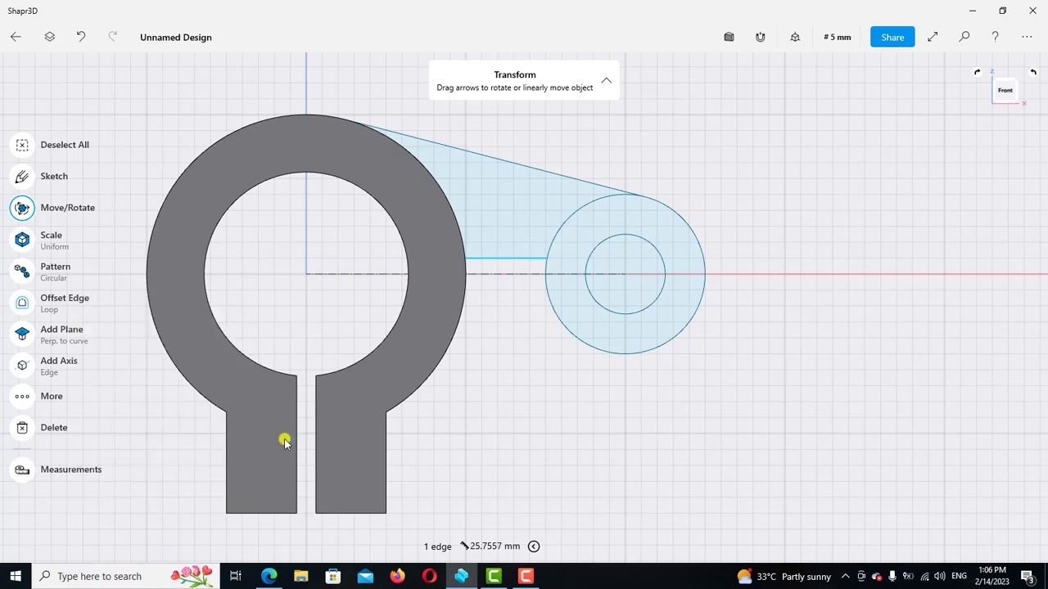
left_click(379, 275)
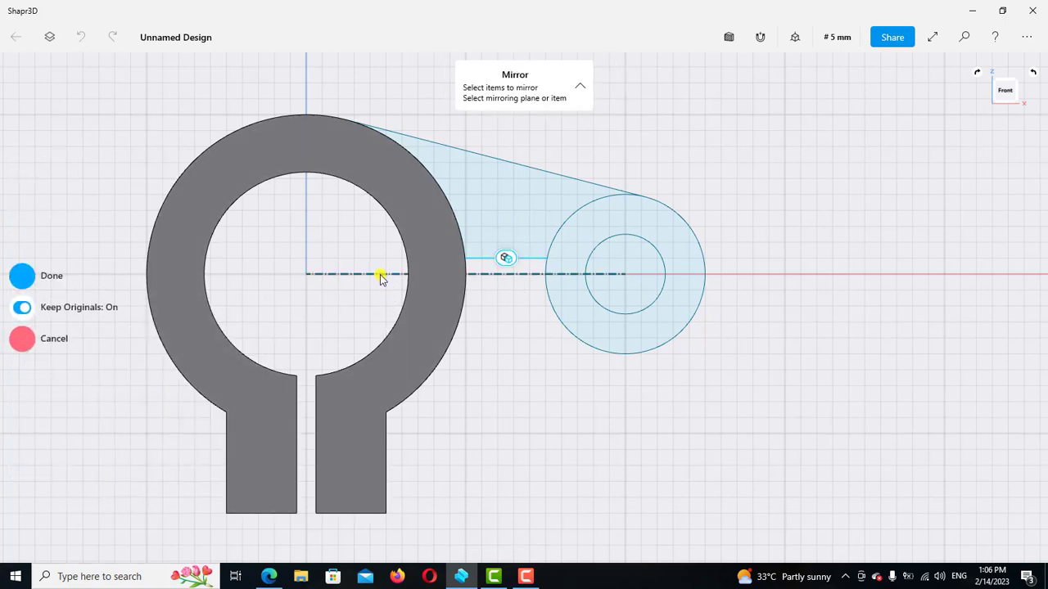
left_click(380, 276)
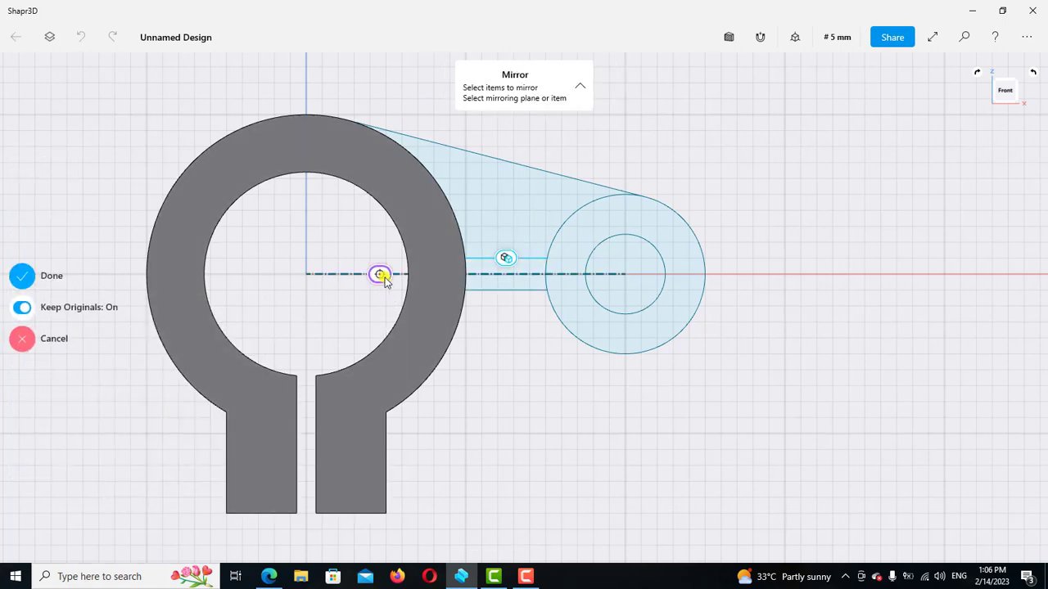
left_click(23, 276)
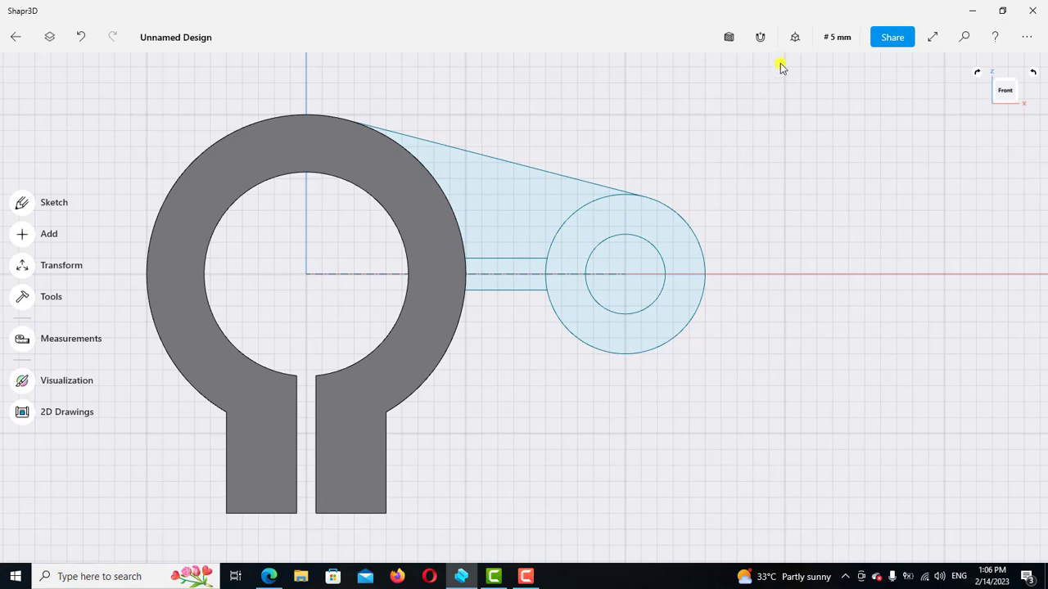
In Default View, extrude the small ring sketch face 20 mm.
left_click(769, 103)
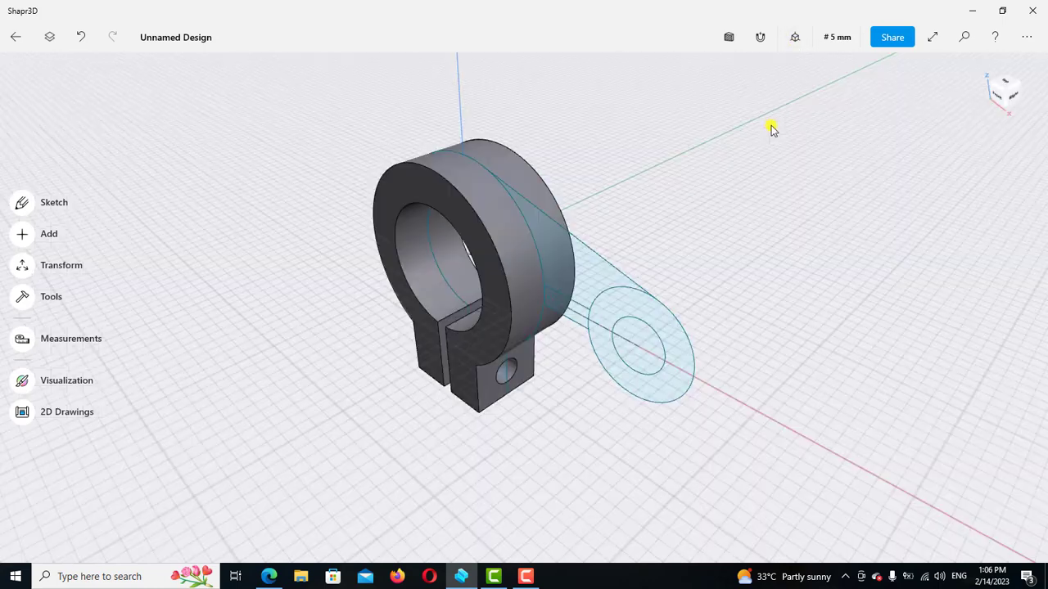
left_click(593, 293)
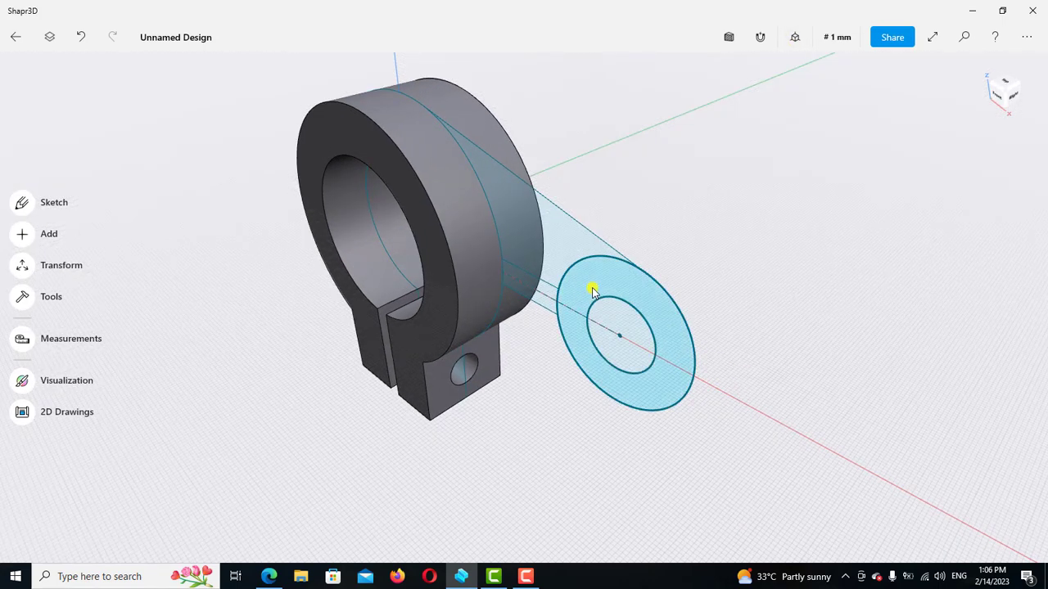
left_click(595, 287)
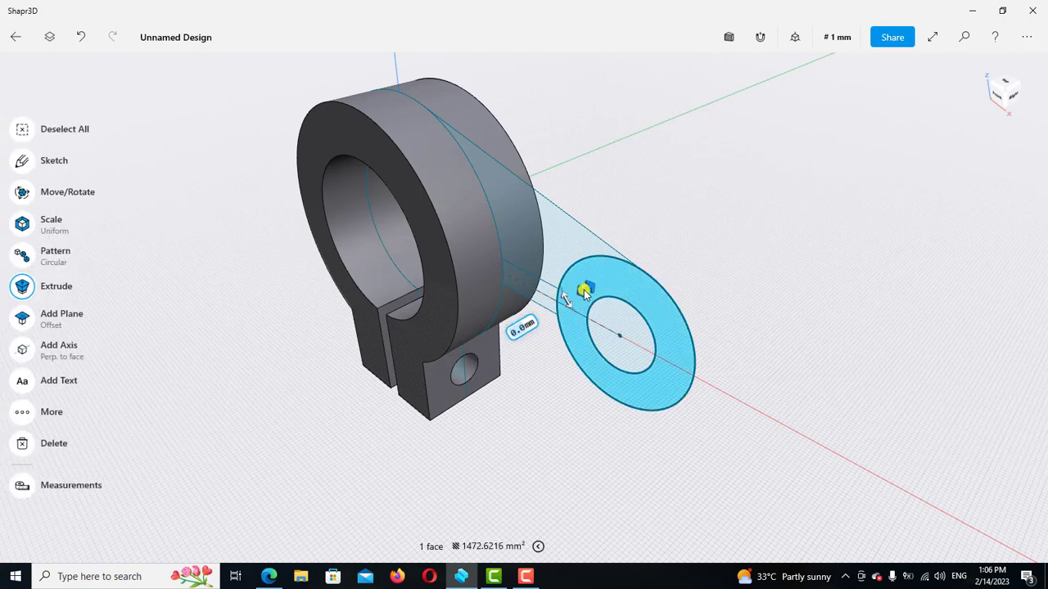
left_click_drag(562, 307, 534, 321)
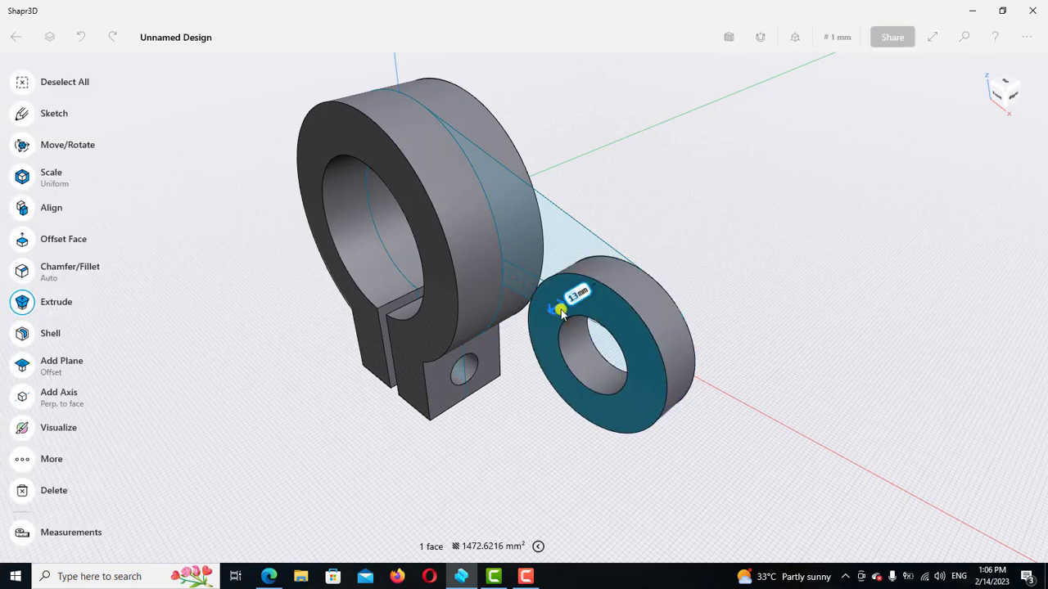
left_click(577, 298)
left_click(560, 359)
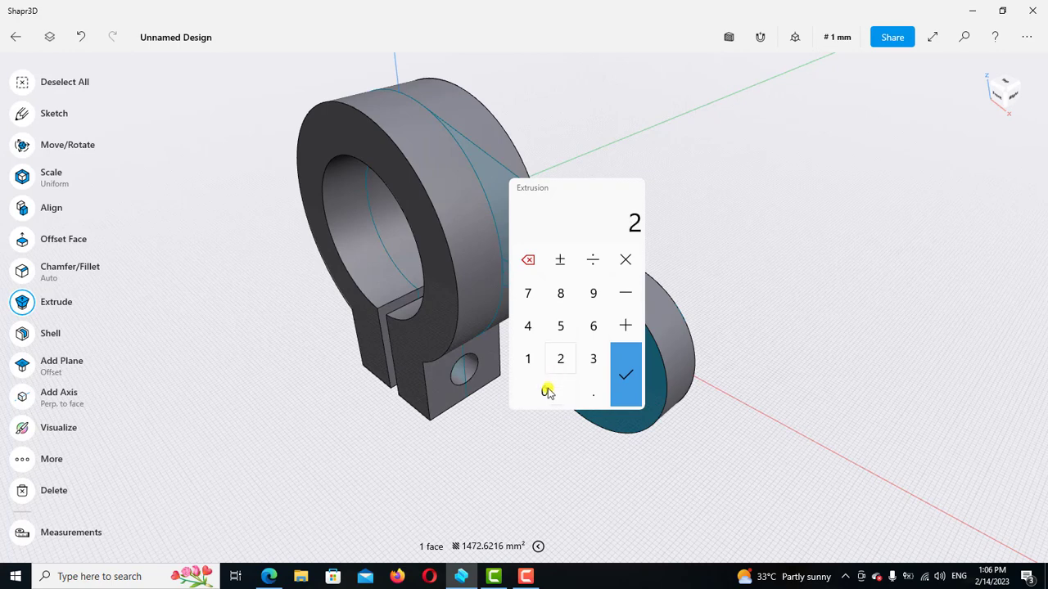
left_click(553, 393)
left_click(624, 374)
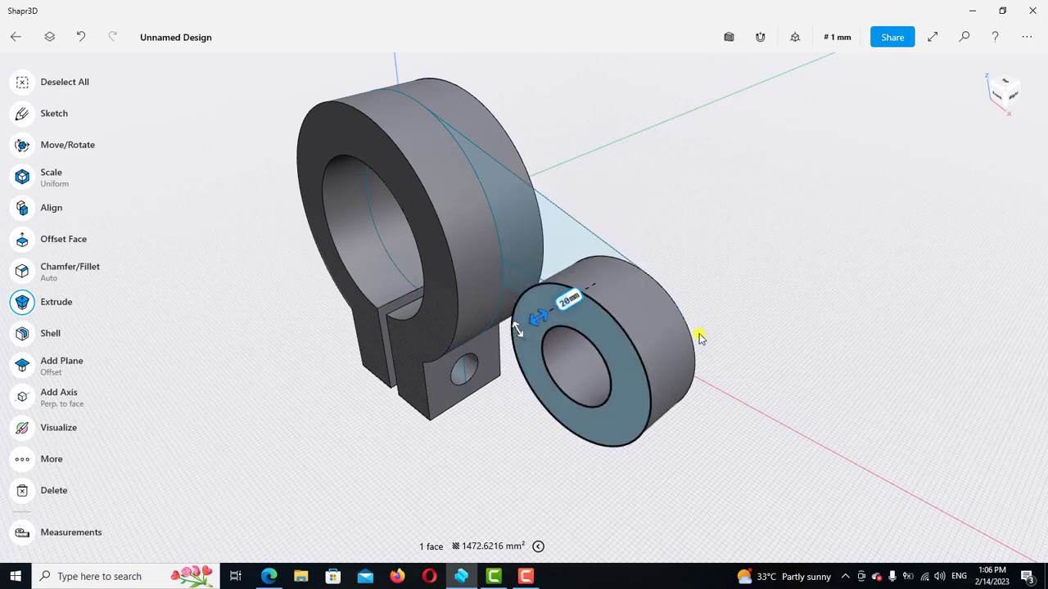
mouse_move(790, 261)
right_mouse_down()
mouse_move(779, 262)
mouse_move(814, 278)
mouse_move(695, 274)
mouse_move(839, 299)
right_mouse_up()
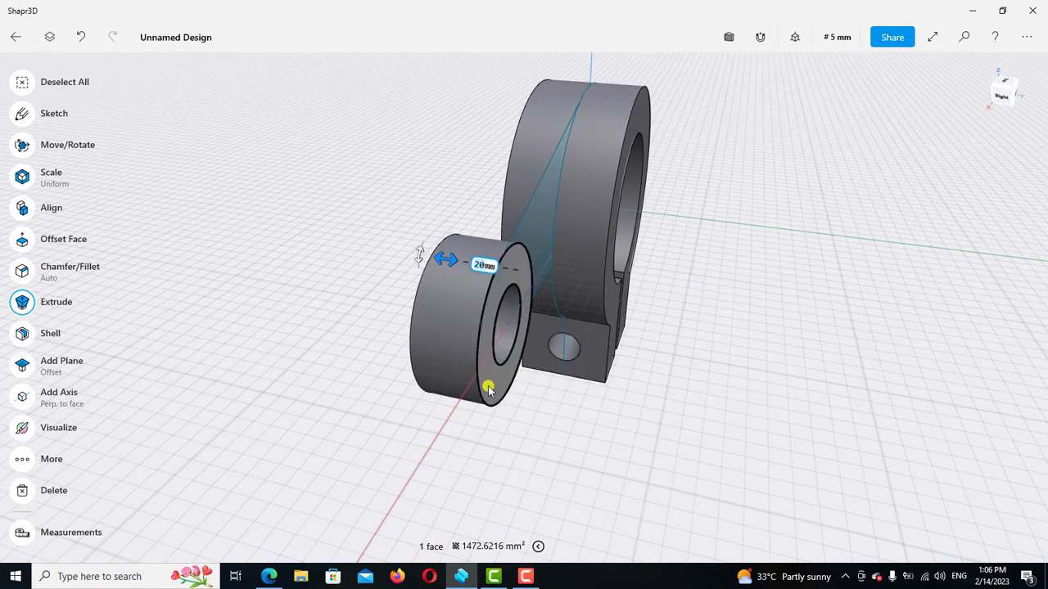
Offset the boss cylinder's front face so the boss is 40 mm long.
left_click(491, 387)
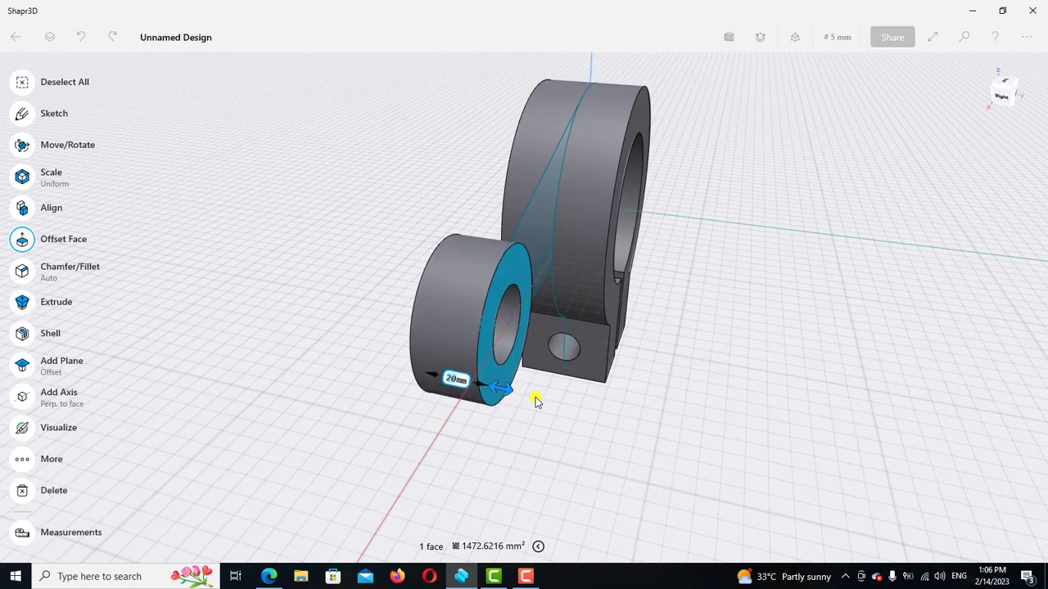
left_click_drag(501, 389, 537, 399)
left_click(480, 385)
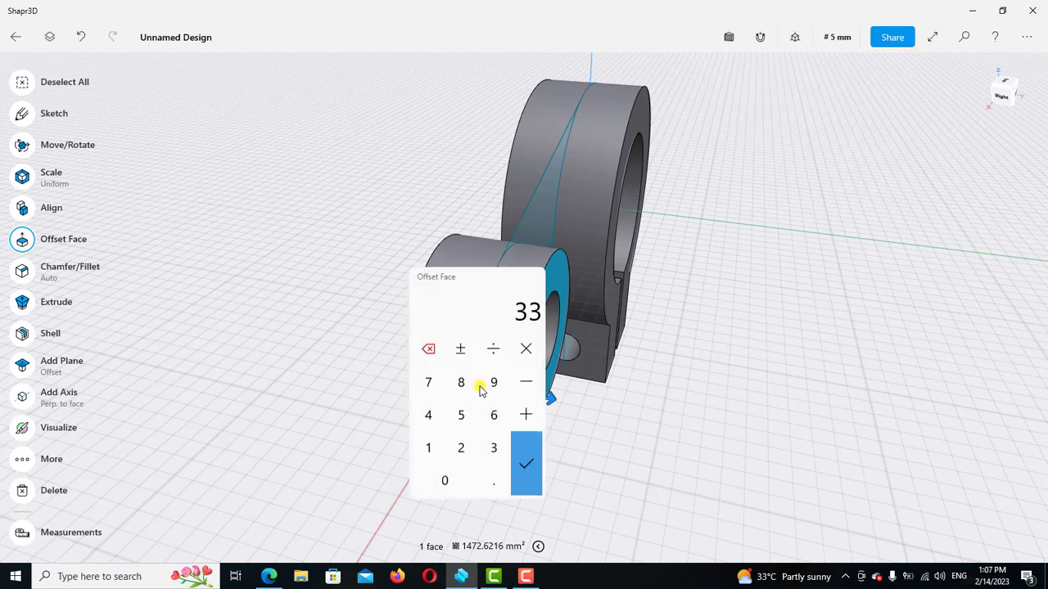
left_click(428, 416)
left_click(446, 481)
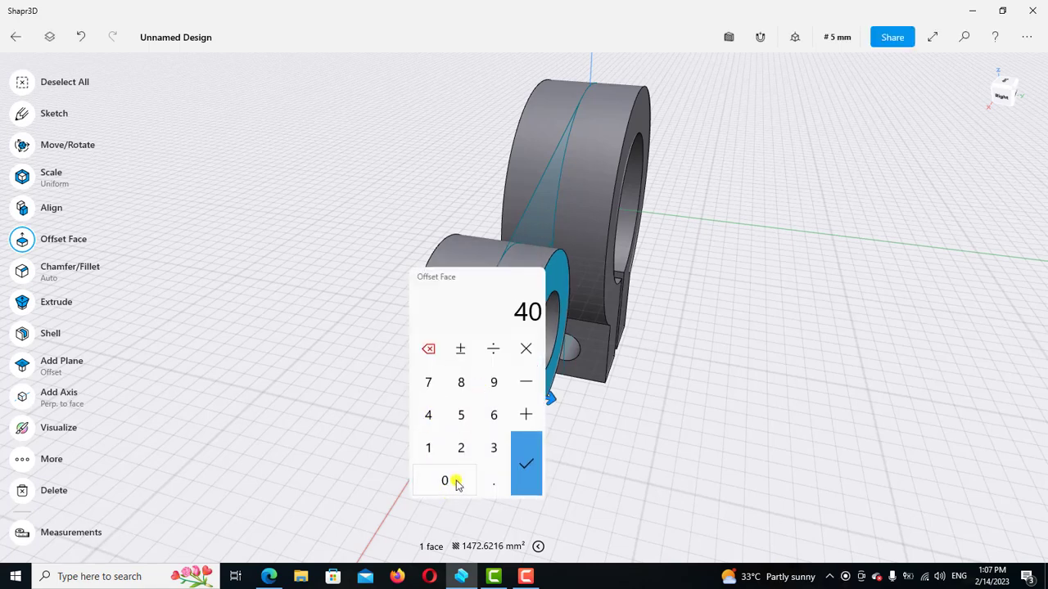
left_click(527, 465)
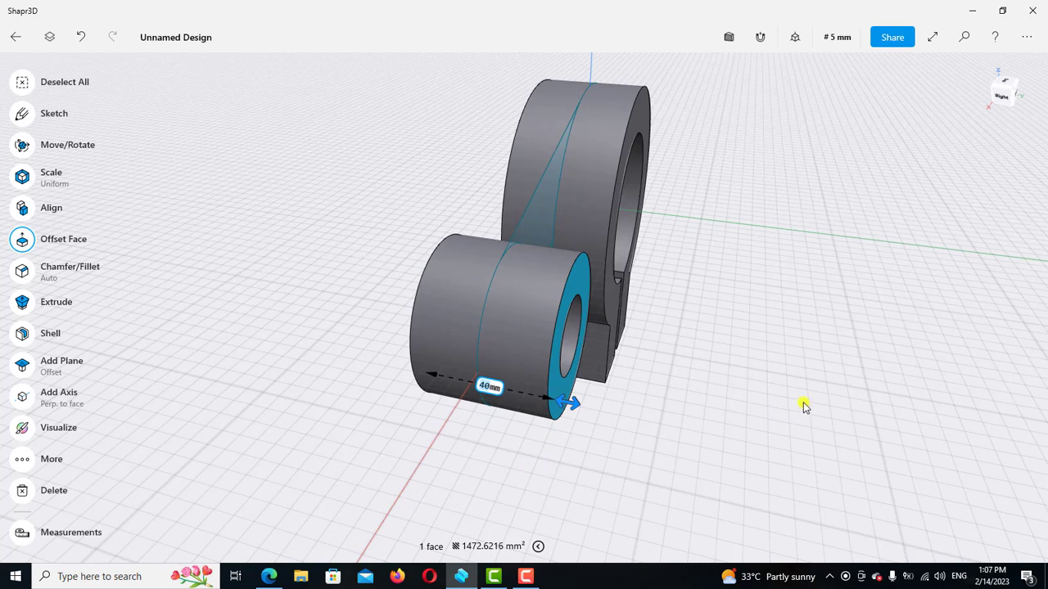
right_click_drag(810, 373, 856, 300)
left_click(907, 317)
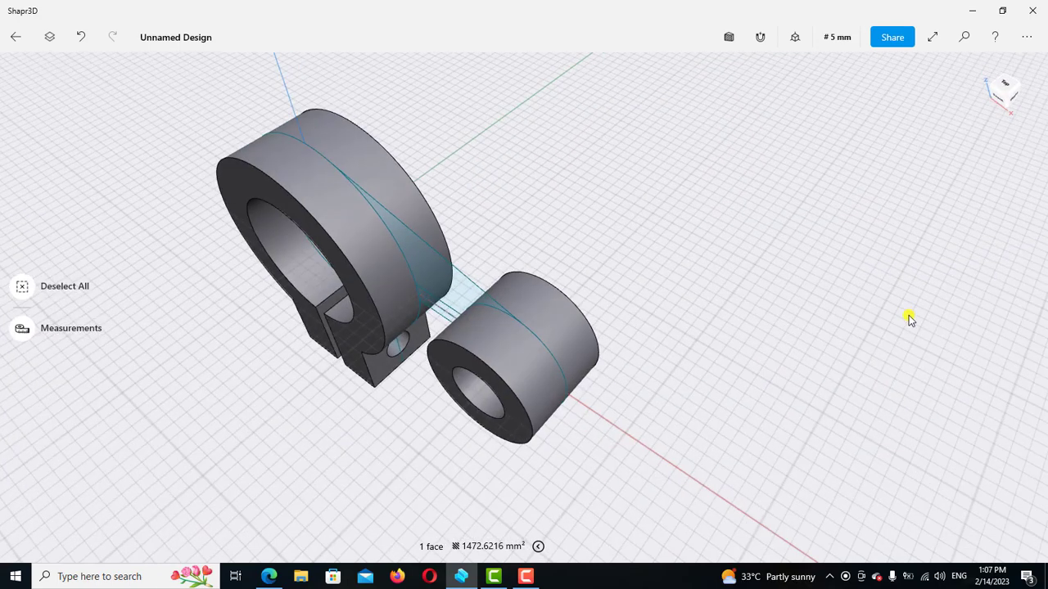
scroll(754, 361, "up", 3)
Extrude the arm face between ring and boss 20 mm.
mouse_move(758, 365)
right_mouse_down()
mouse_move(762, 379)
mouse_move(720, 393)
mouse_move(428, 390)
right_mouse_up()
scroll(404, 365, "up", 2)
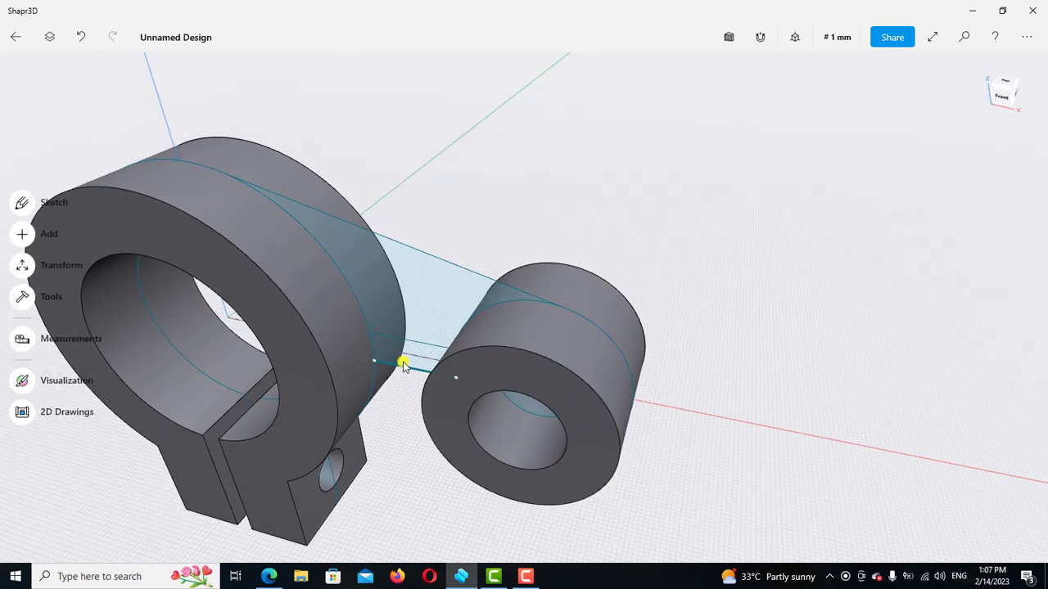
left_click(405, 365)
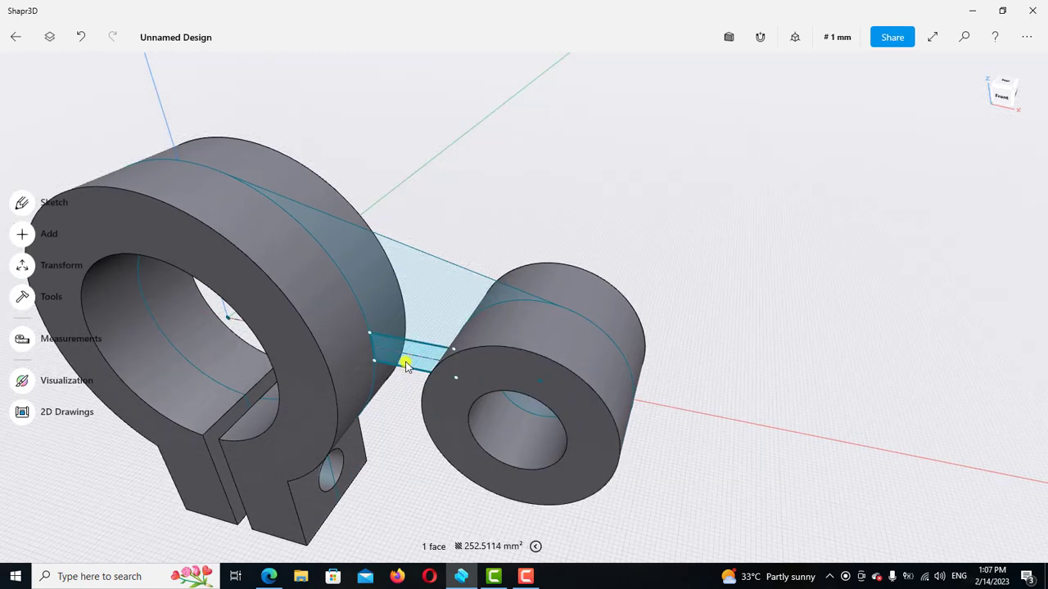
left_click_drag(396, 372, 383, 409)
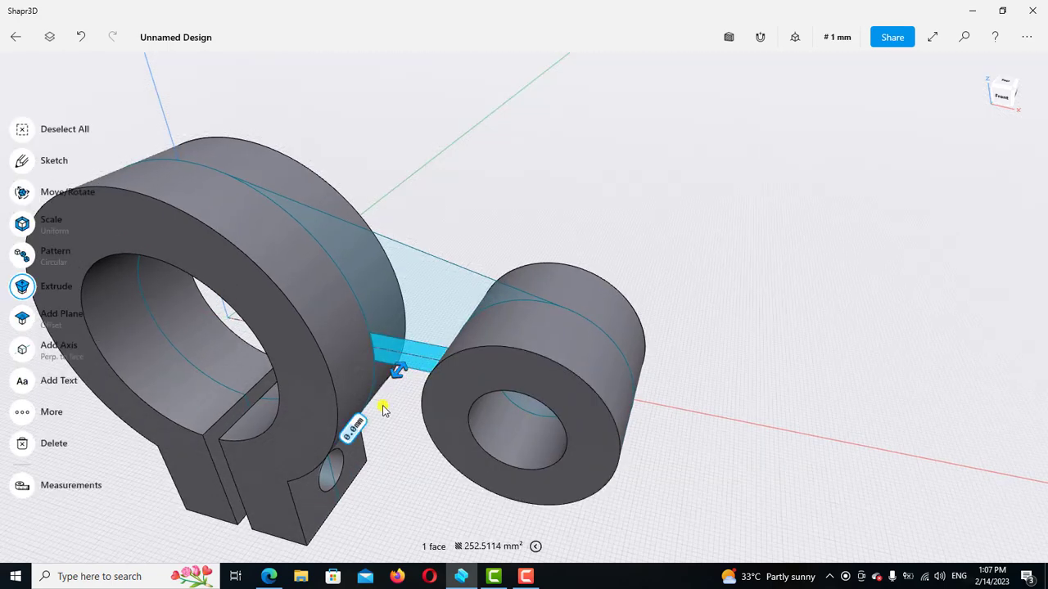
left_click(389, 380)
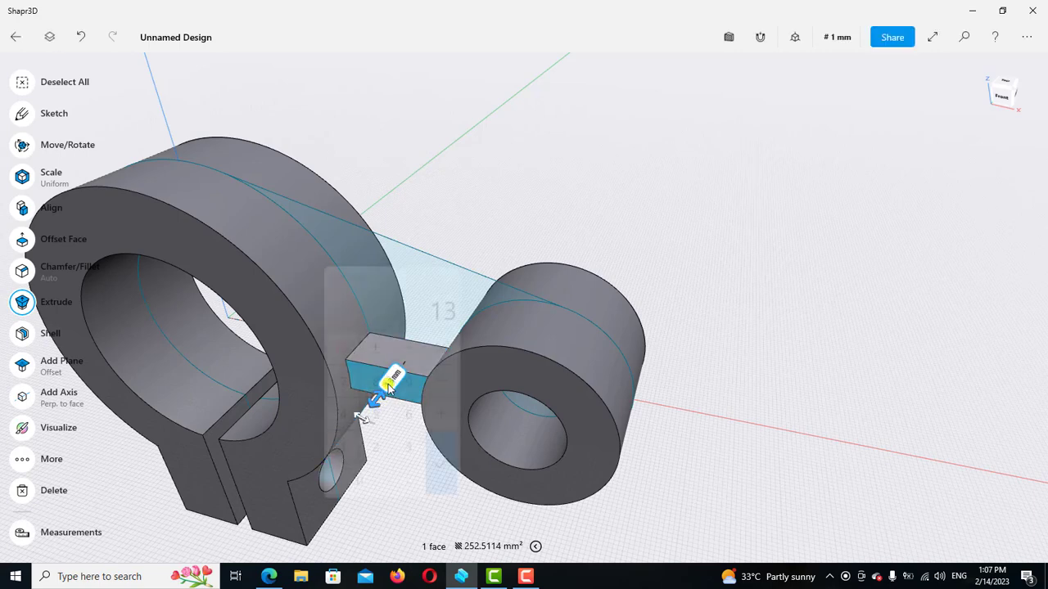
left_click(376, 444)
left_click(359, 474)
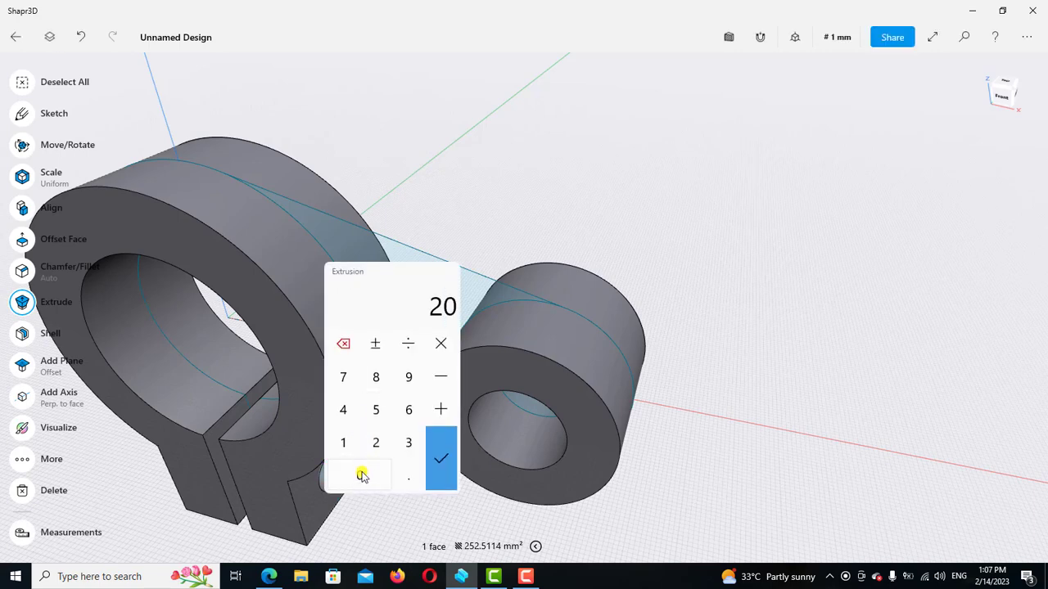
left_click(439, 460)
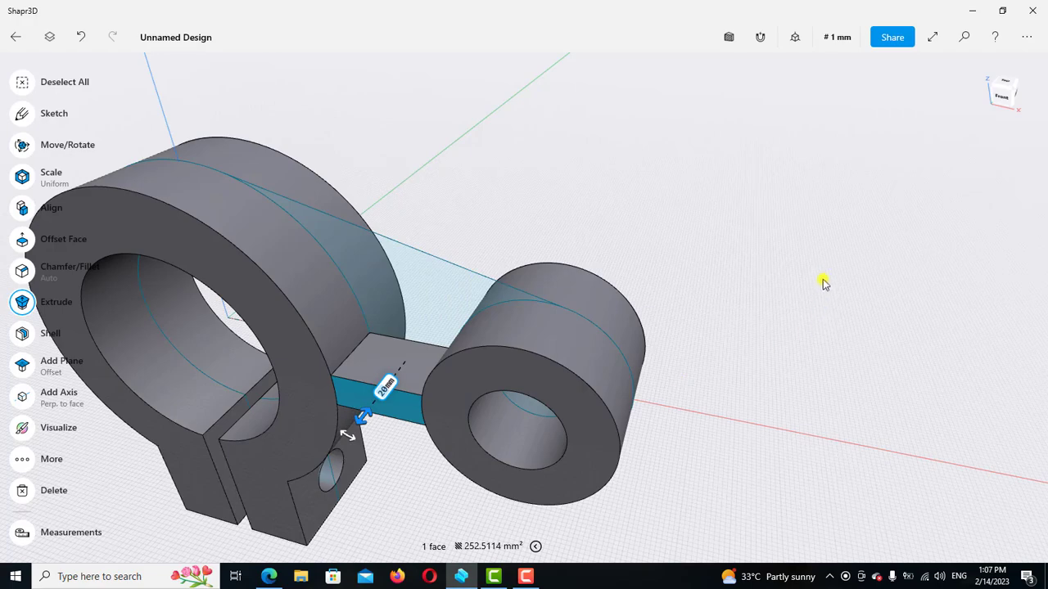
mouse_move(824, 282)
right_mouse_down()
mouse_move(788, 276)
mouse_move(751, 287)
mouse_move(693, 273)
mouse_move(931, 325)
mouse_move(819, 330)
mouse_move(810, 319)
right_mouse_up()
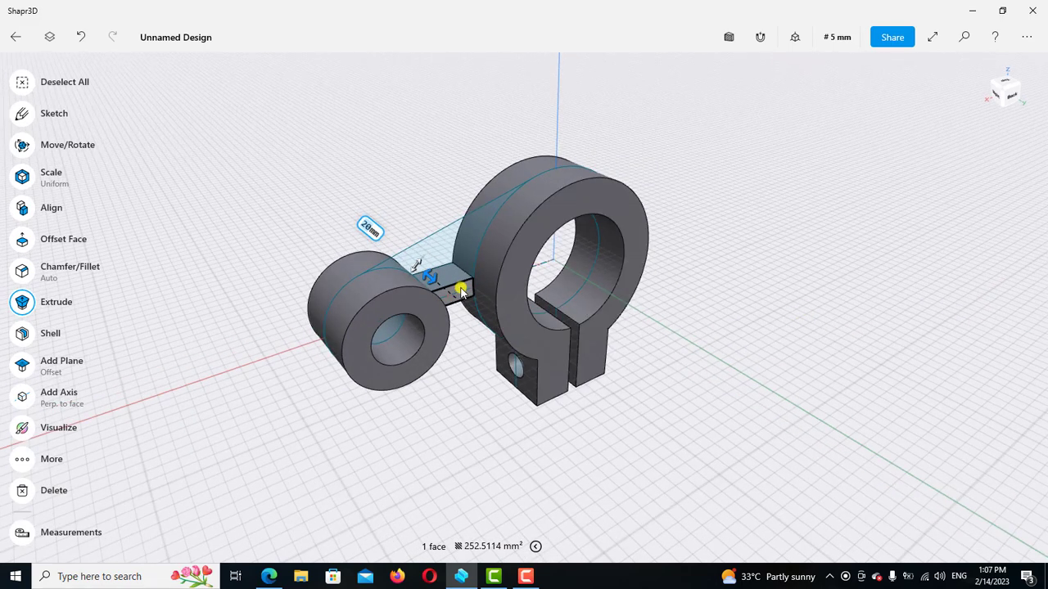
Offset the arm's end face 40 mm toward the clamp ring.
left_click(461, 293)
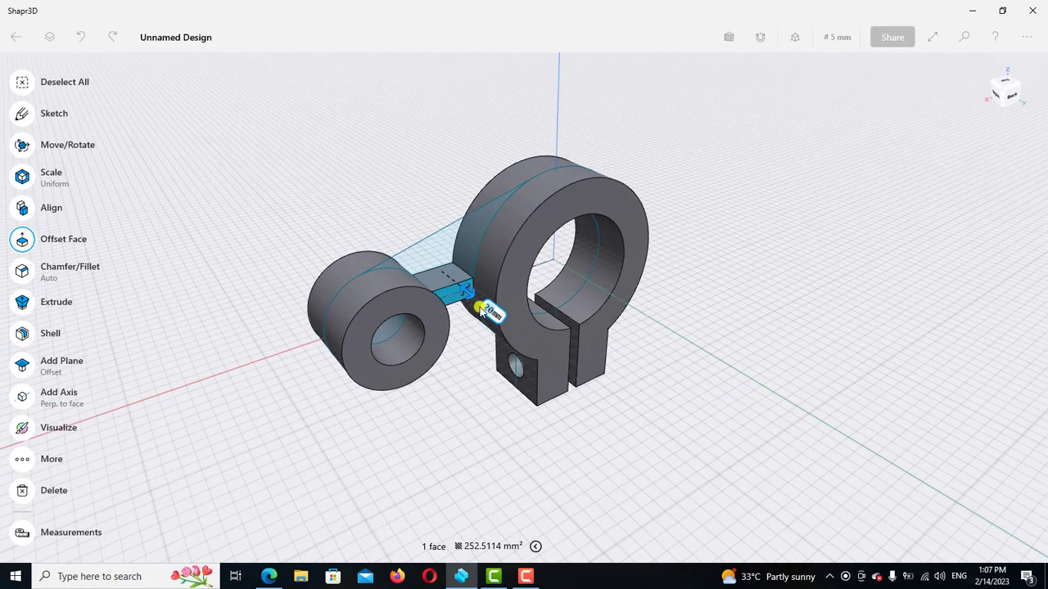
left_click_drag(473, 300, 505, 326)
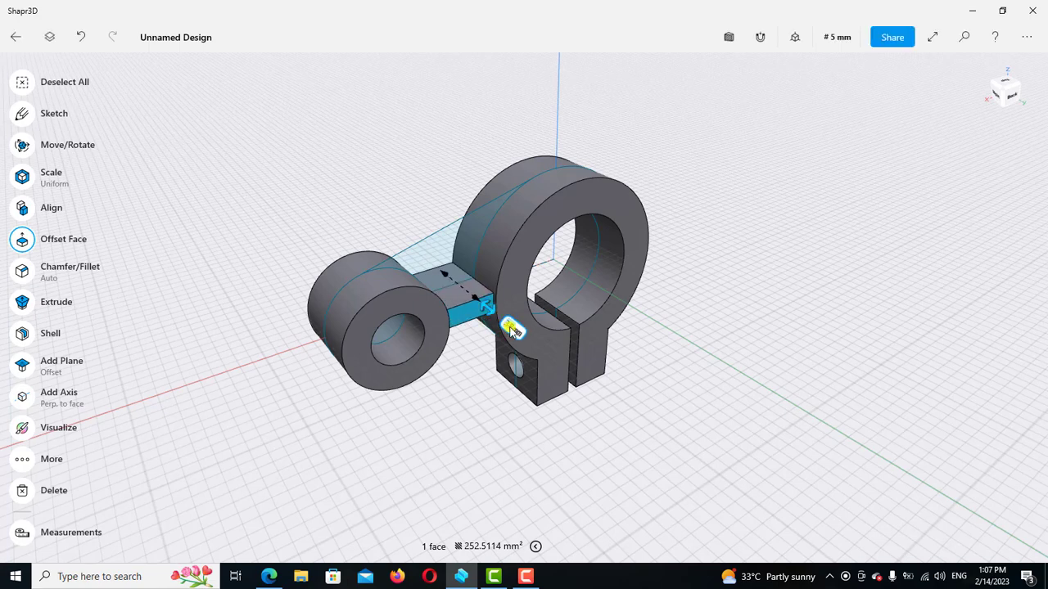
left_click(510, 327)
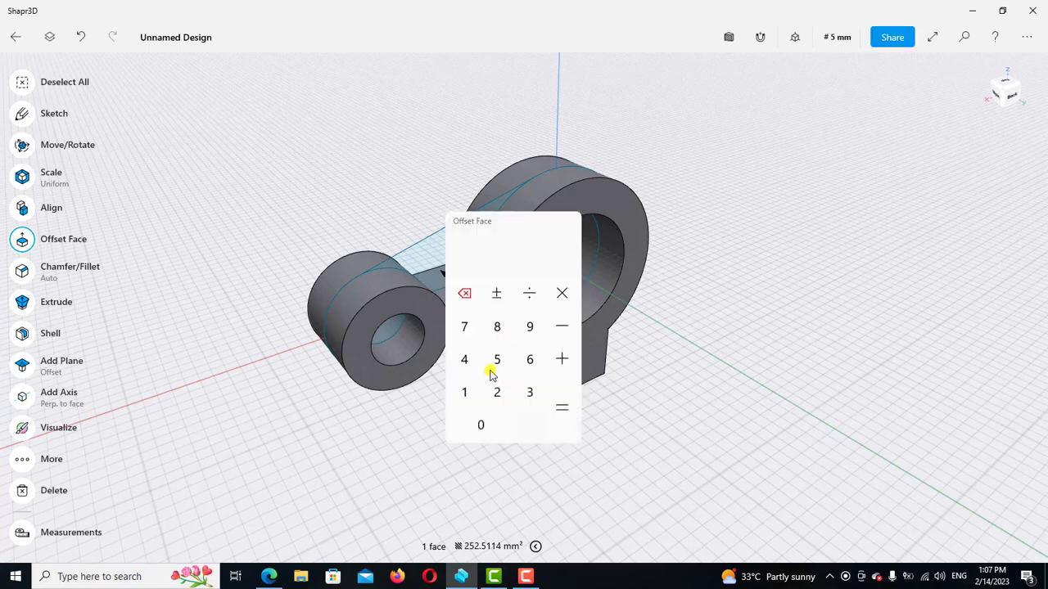
type("38")
type("40")
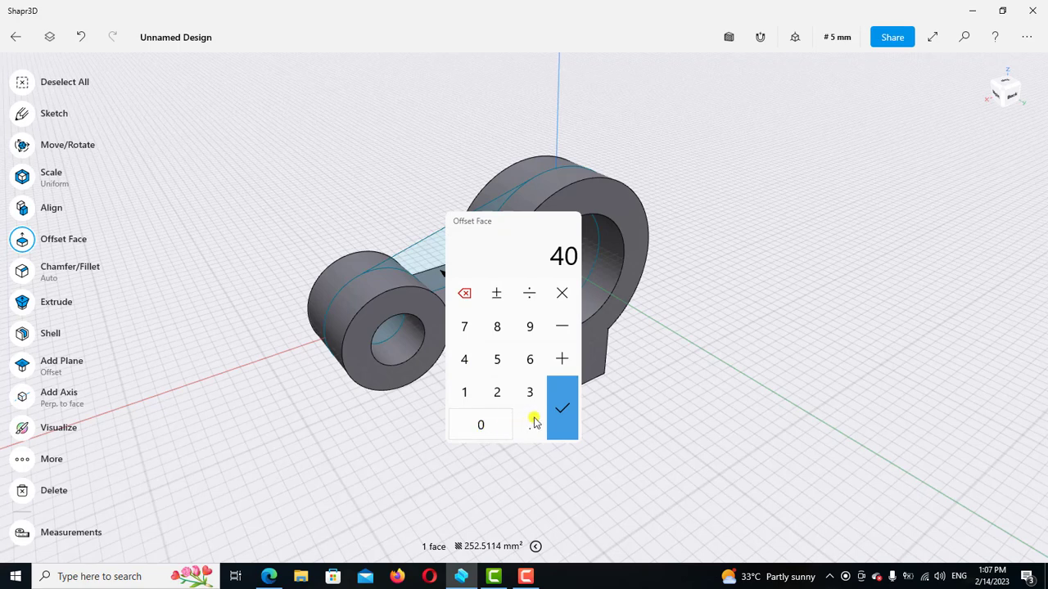
left_click(562, 410)
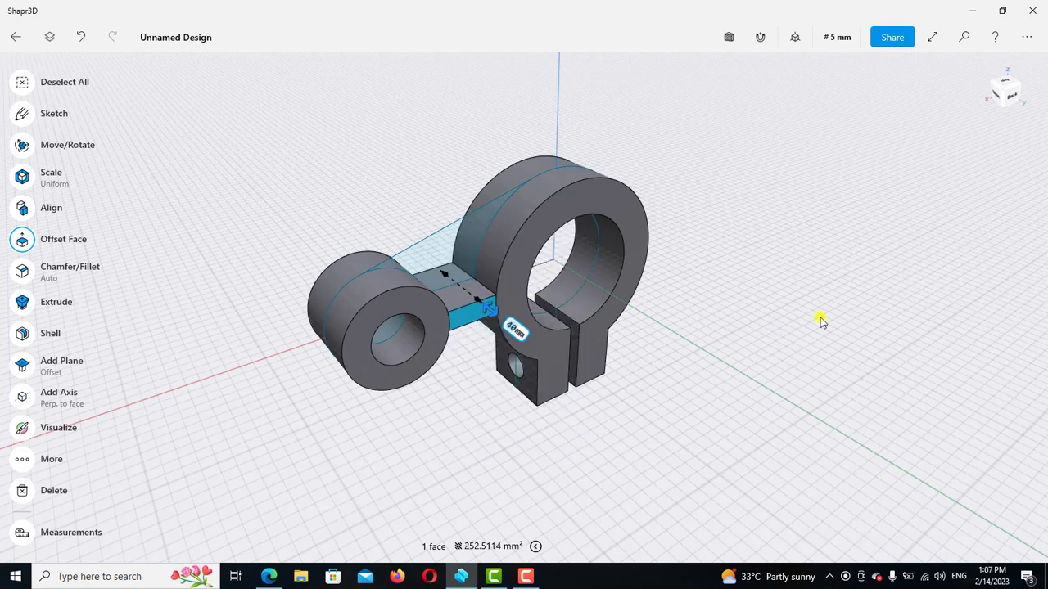
left_click(792, 334)
scroll(860, 461, "down", 2)
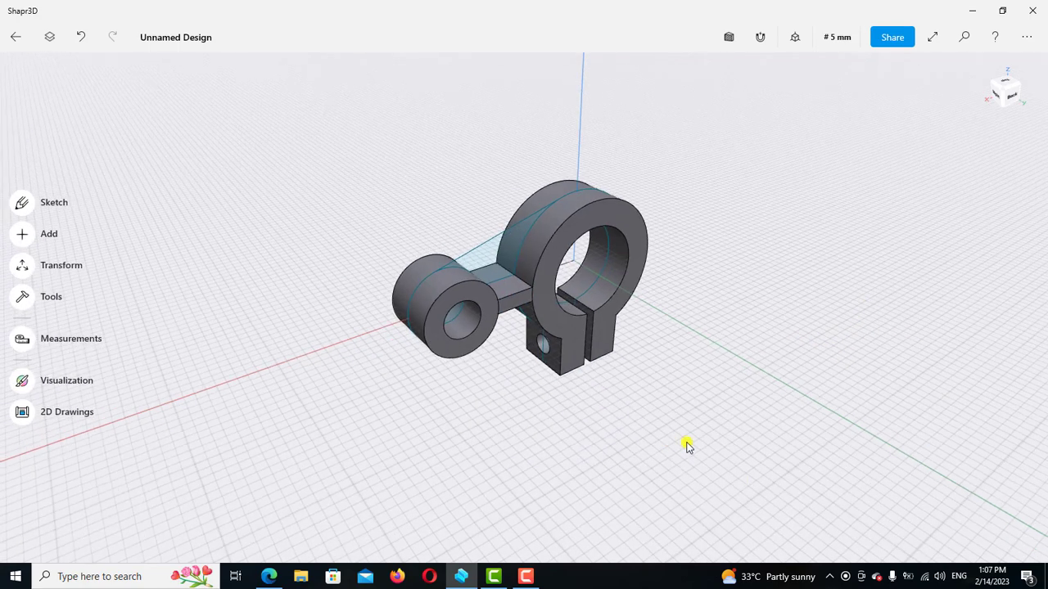
Recess the triangular web face -5 mm into the part.
scroll(446, 360, "up", 2)
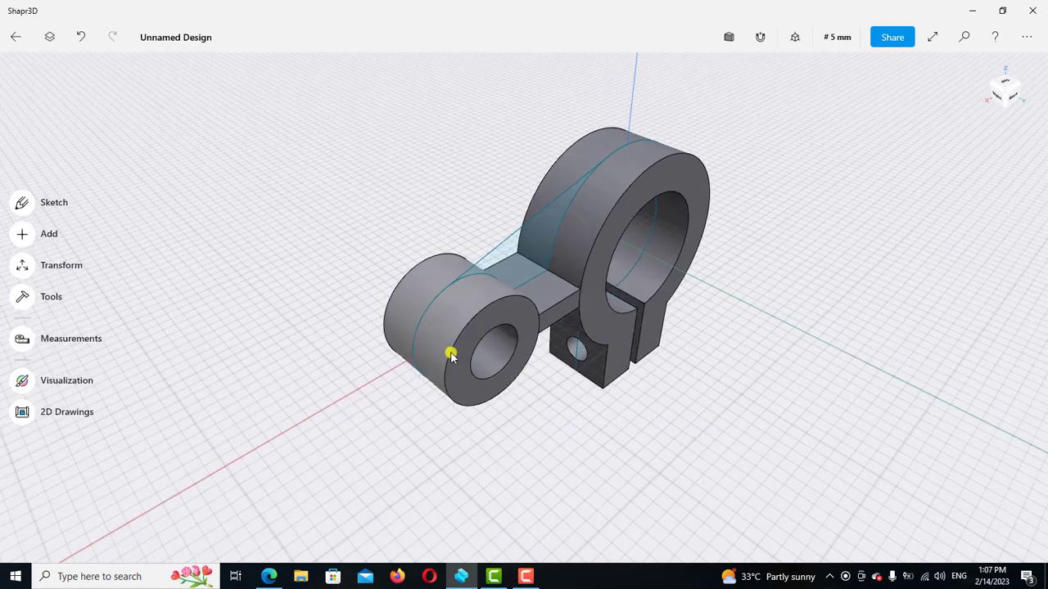
scroll(518, 247, "up", 2)
left_click(518, 242)
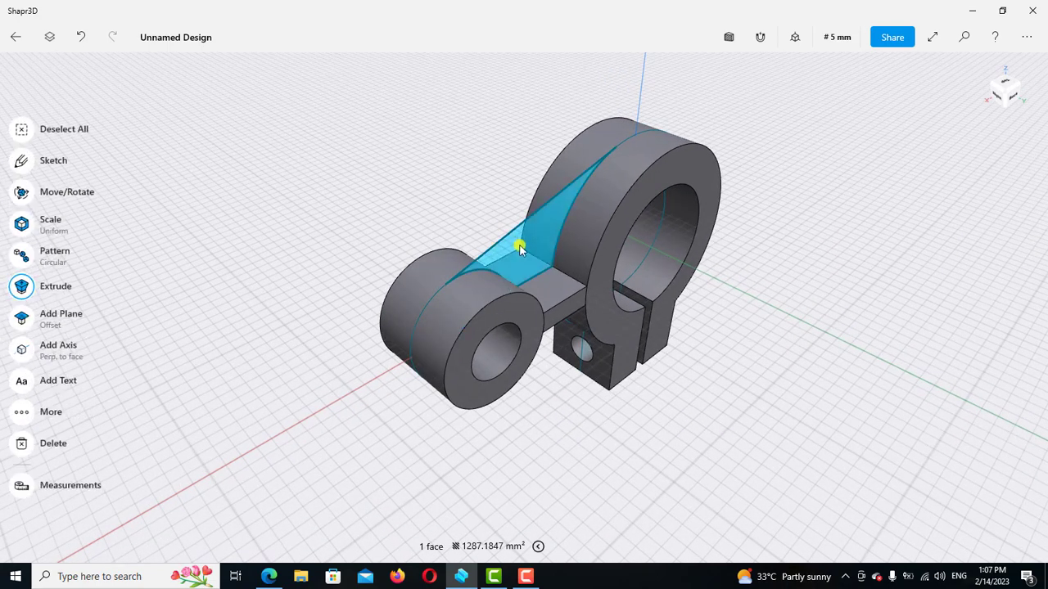
left_click_drag(509, 242, 561, 278)
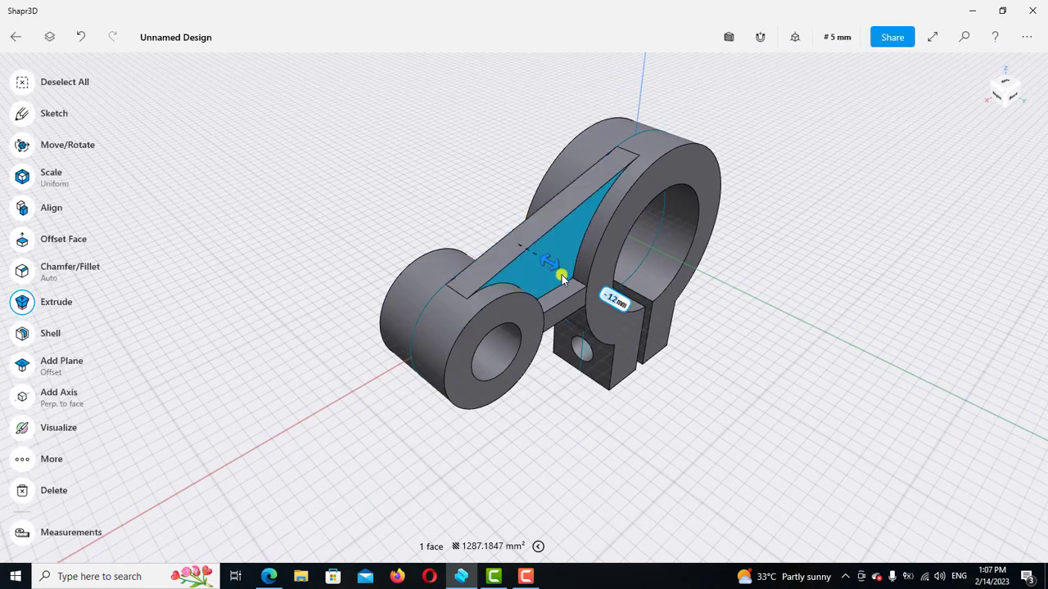
left_click(610, 301)
left_click(604, 334)
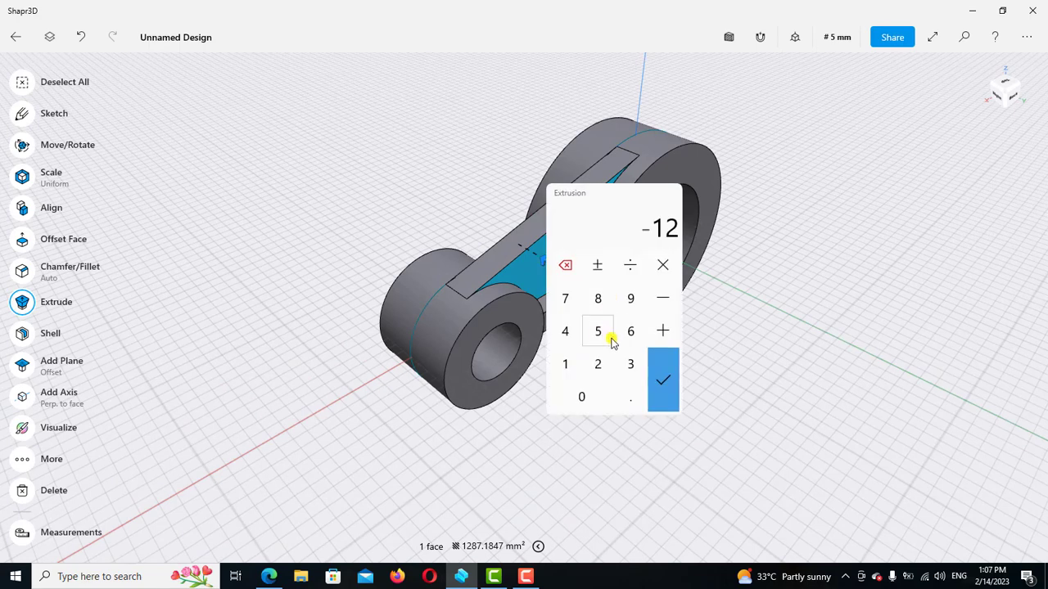
left_click(664, 384)
left_click(784, 414)
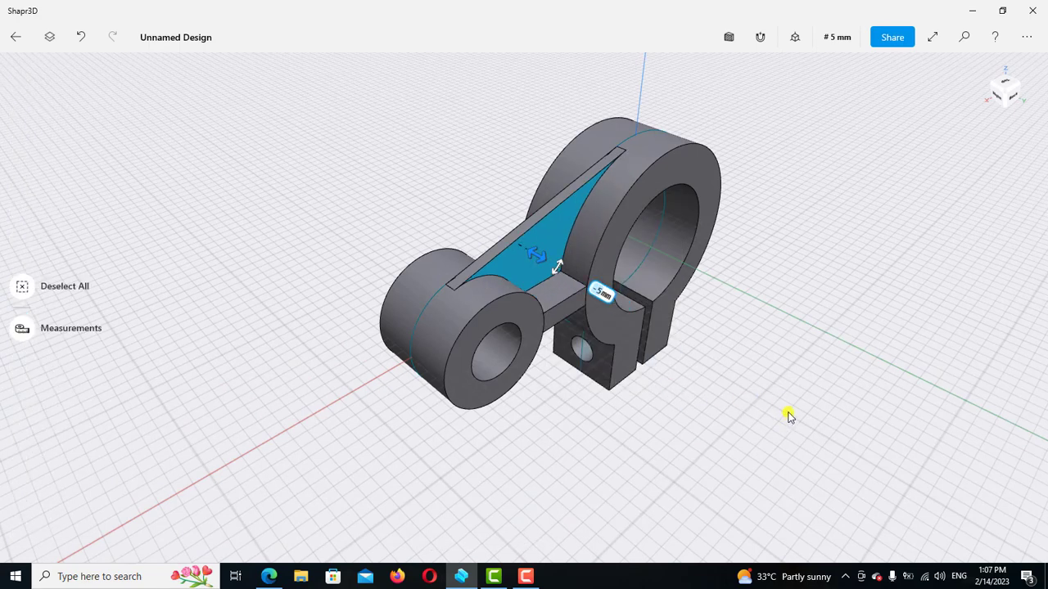
Offset the sloped web face on the opposite side by 10 mm.
right_click_drag(691, 430, 754, 414)
right_click_drag(735, 396, 659, 309)
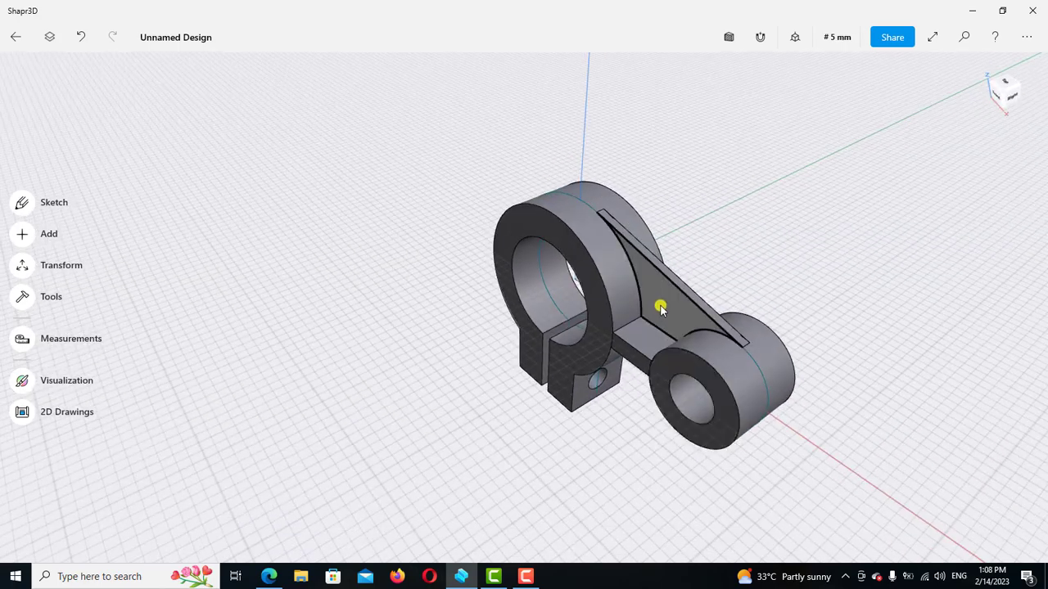
left_click(660, 307)
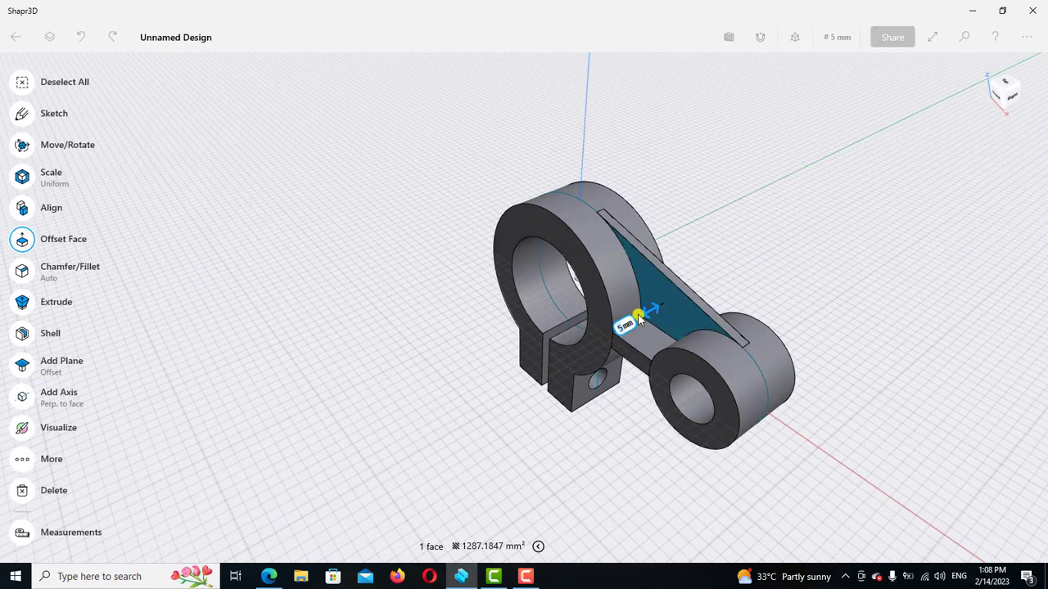
left_click_drag(640, 320, 606, 342)
left_click(606, 342)
type("10")
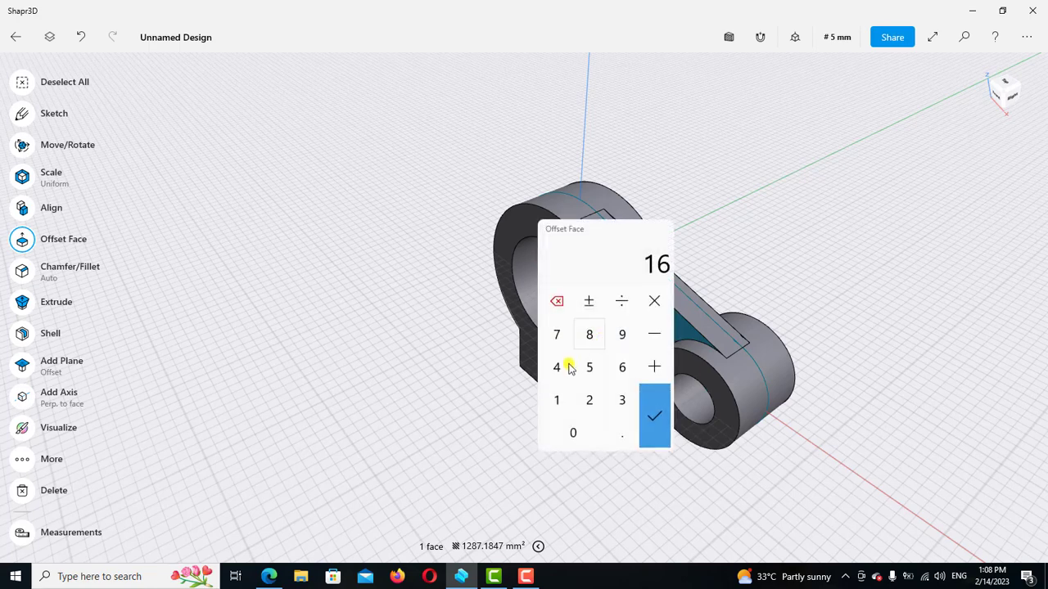
left_click(659, 419)
left_click(839, 270)
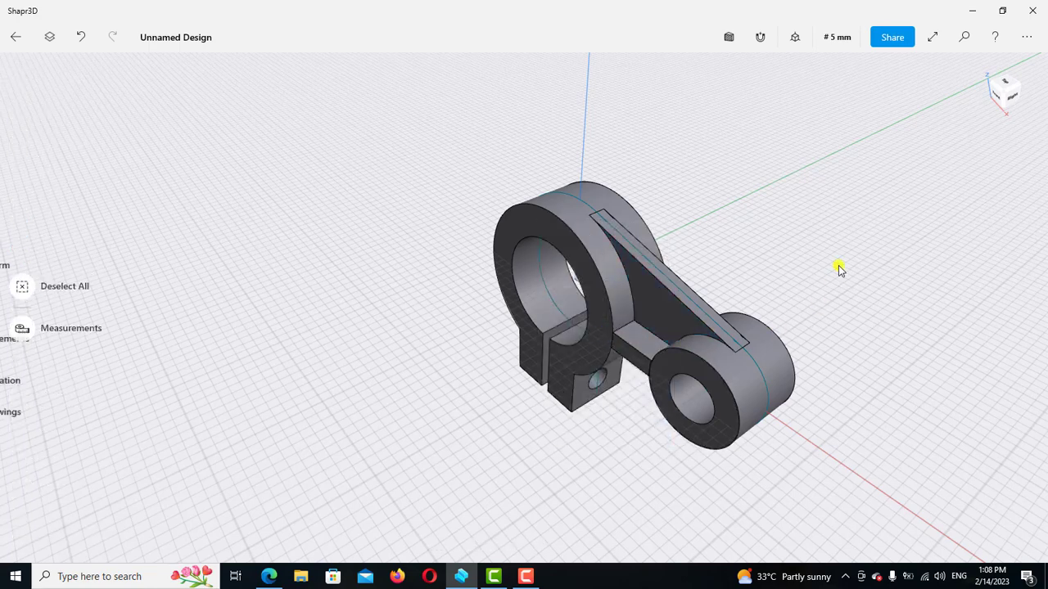
Hide Sketch plane 01 and Sketch plane 02 in the Items panel.
left_click(51, 39)
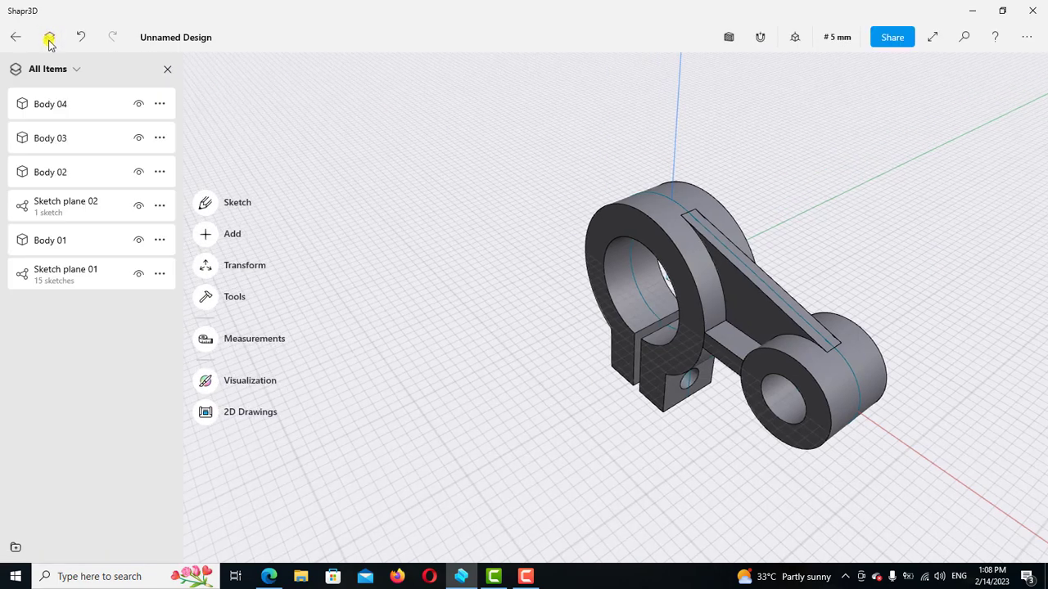
left_click(138, 273)
left_click(138, 205)
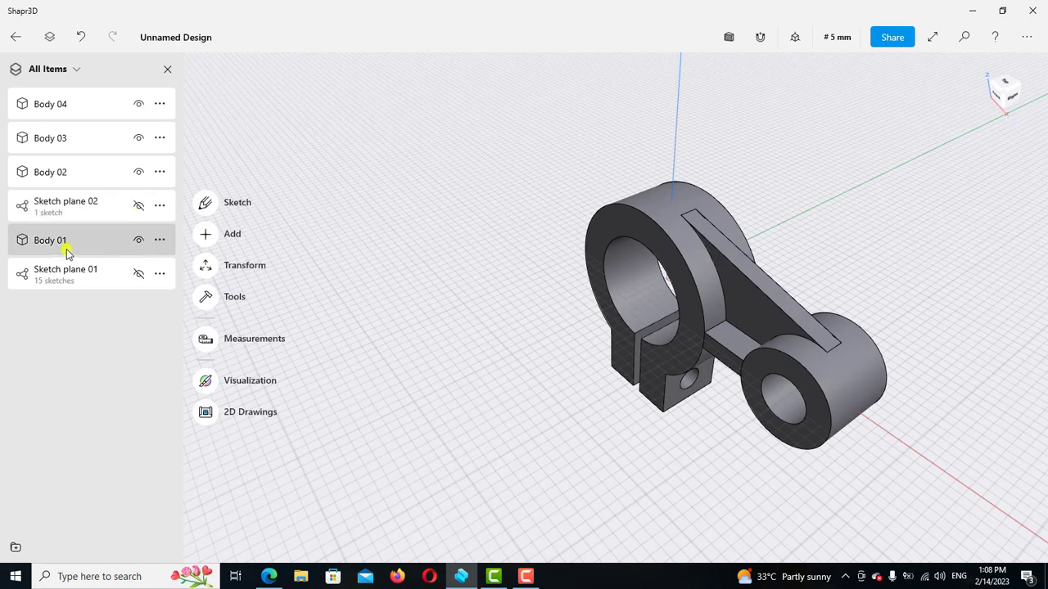
Union Body 01 through Body 04 into a single Body 04.
left_click(68, 242)
left_click(70, 171)
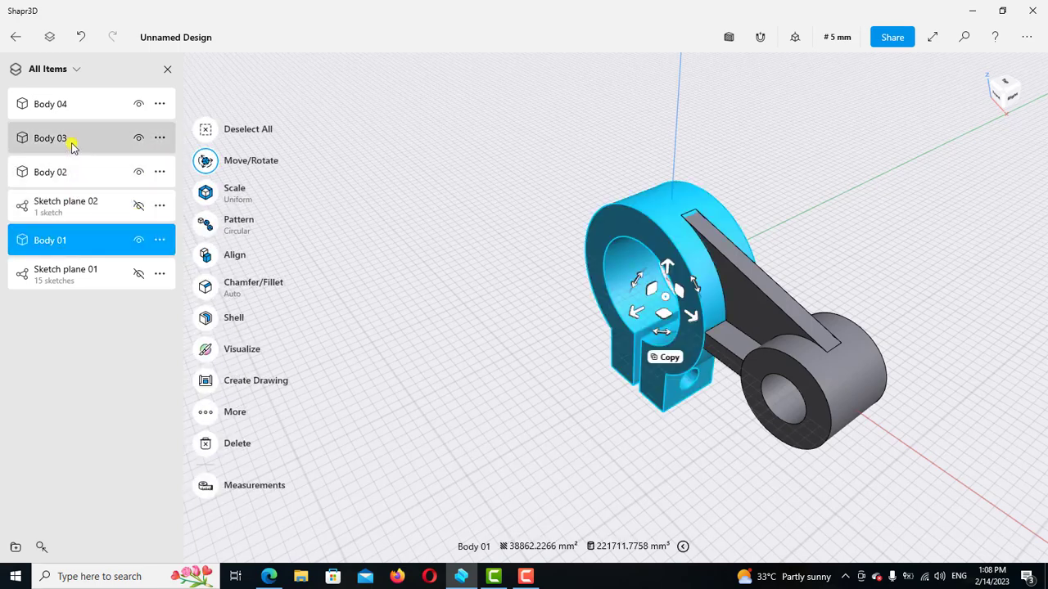
left_click(71, 141)
left_click(78, 105)
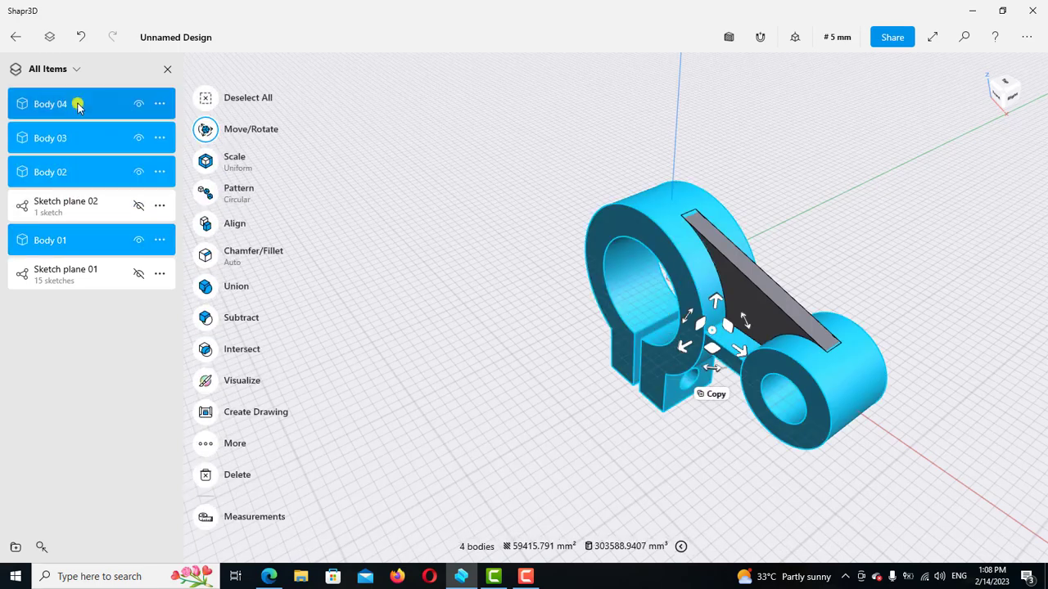
left_click(204, 318)
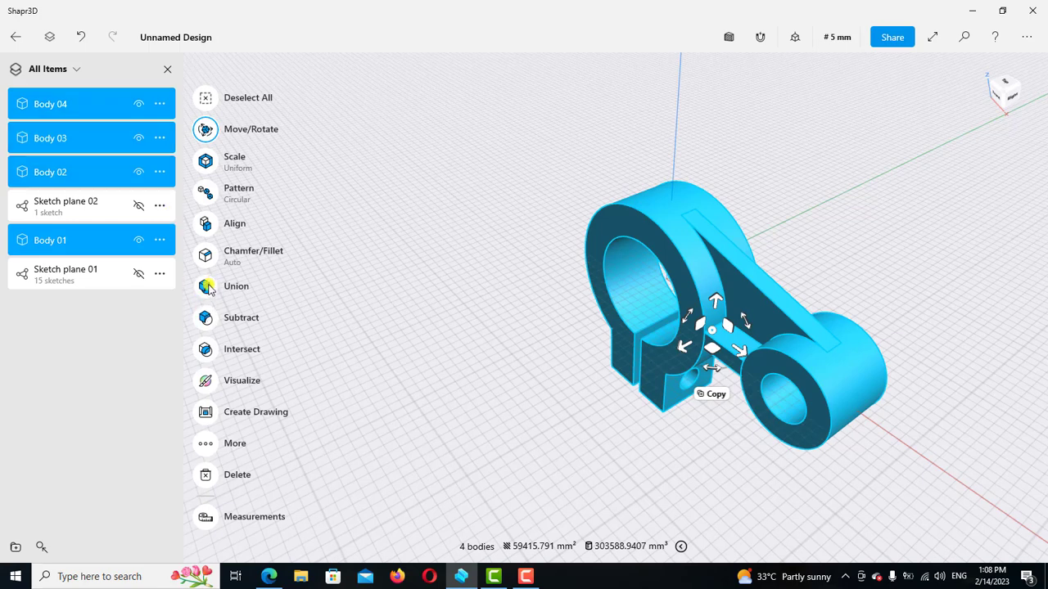
left_click(203, 278)
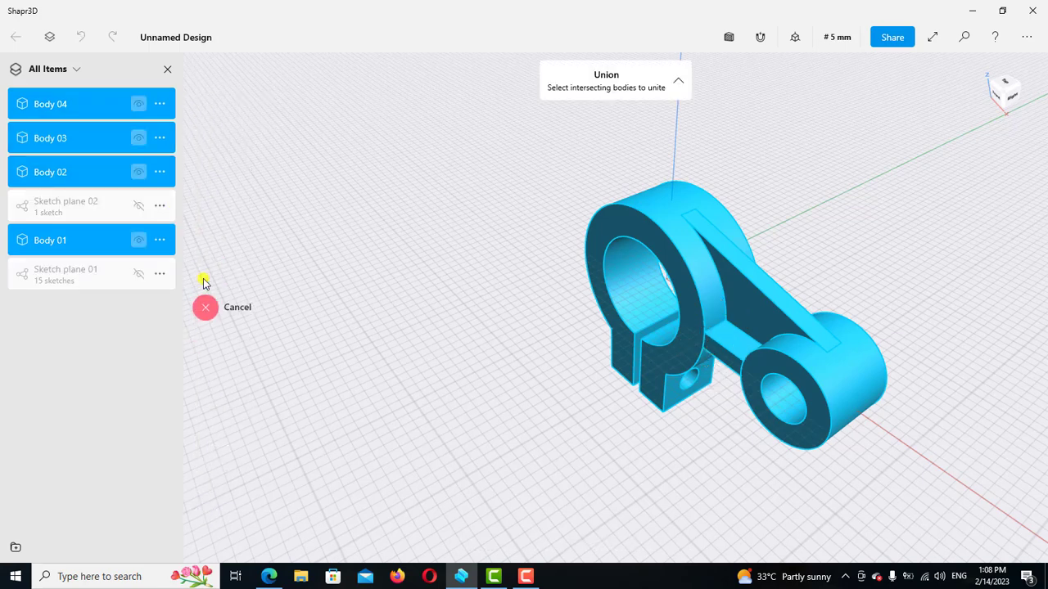
mouse_move(503, 360)
right_mouse_down()
mouse_move(538, 344)
mouse_move(561, 311)
mouse_move(550, 290)
mouse_move(528, 287)
mouse_move(519, 302)
mouse_move(549, 355)
mouse_move(525, 366)
mouse_move(813, 260)
mouse_move(759, 244)
right_mouse_up()
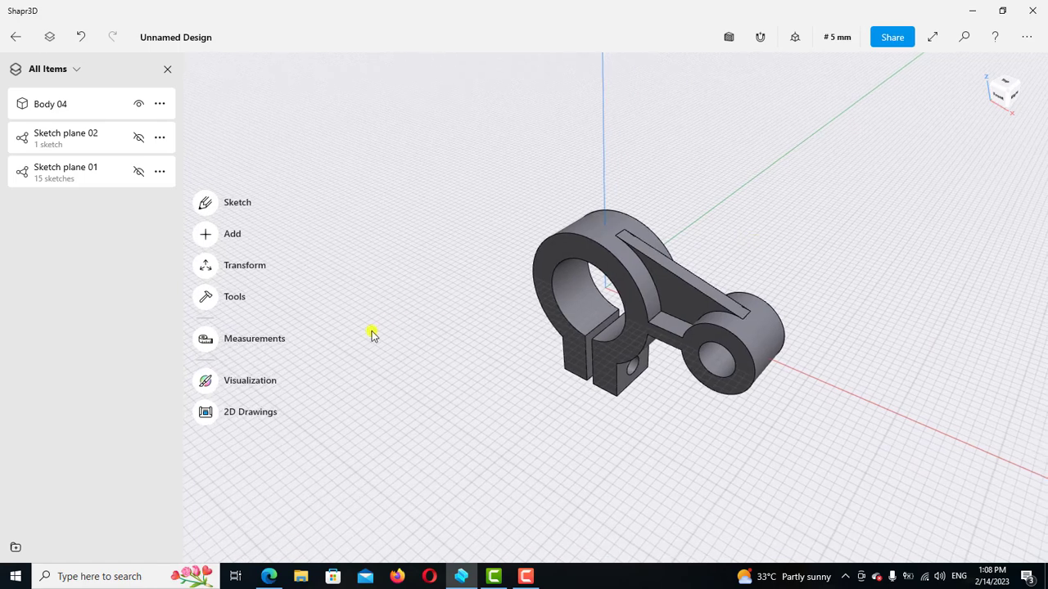
left_click(204, 380)
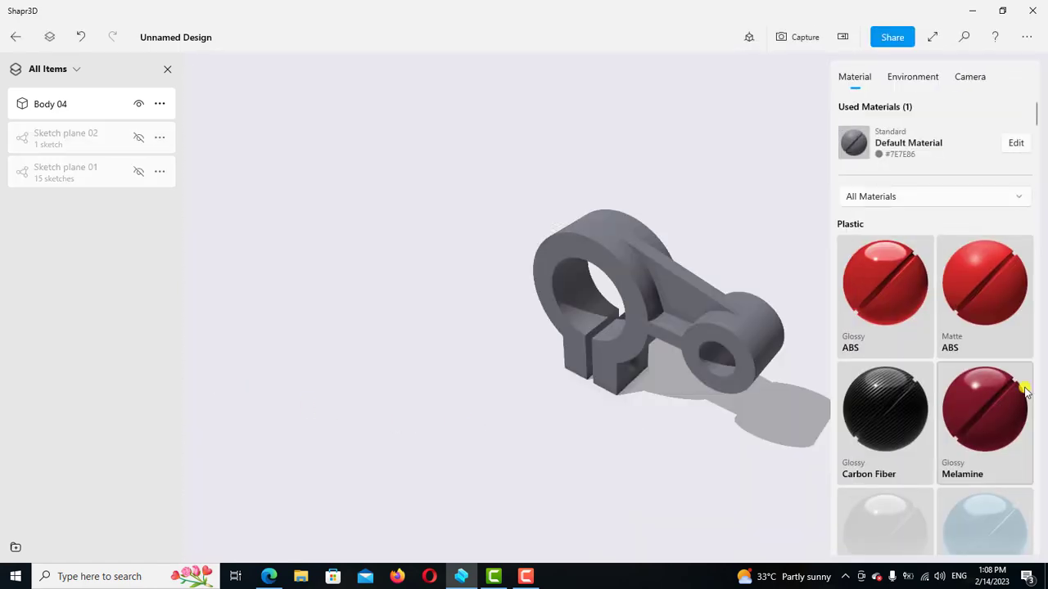
Apply the Metallic Rough Aluminum material to the clamp body, then return to modelling.
scroll(1019, 389, "down", 3)
scroll(1000, 393, "down", 3)
scroll(990, 403, "down", 2)
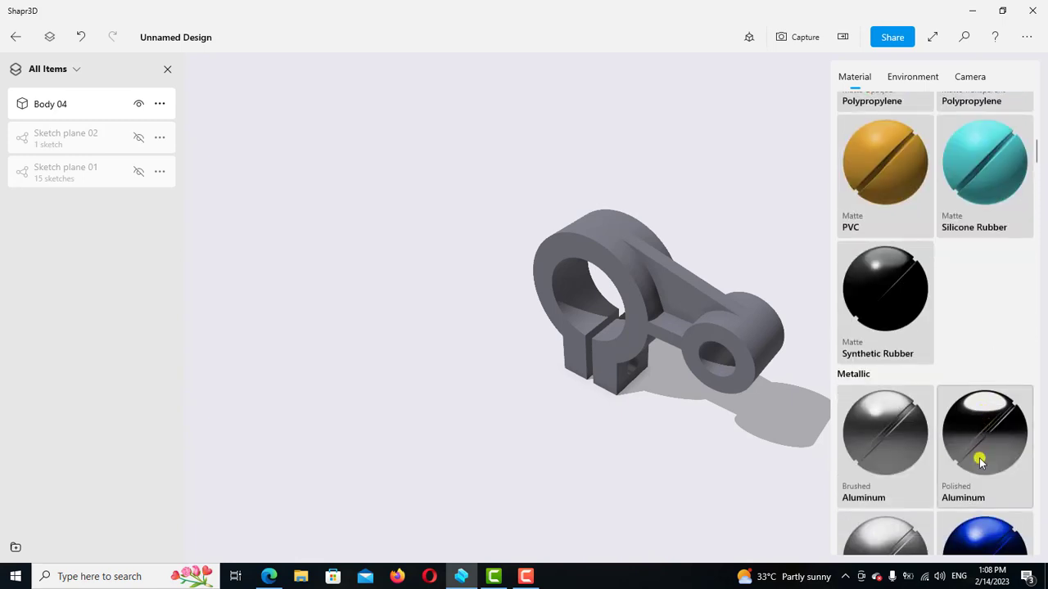
scroll(974, 470, "down", 2)
scroll(900, 437, "down", 1)
left_click_drag(900, 438, 676, 325)
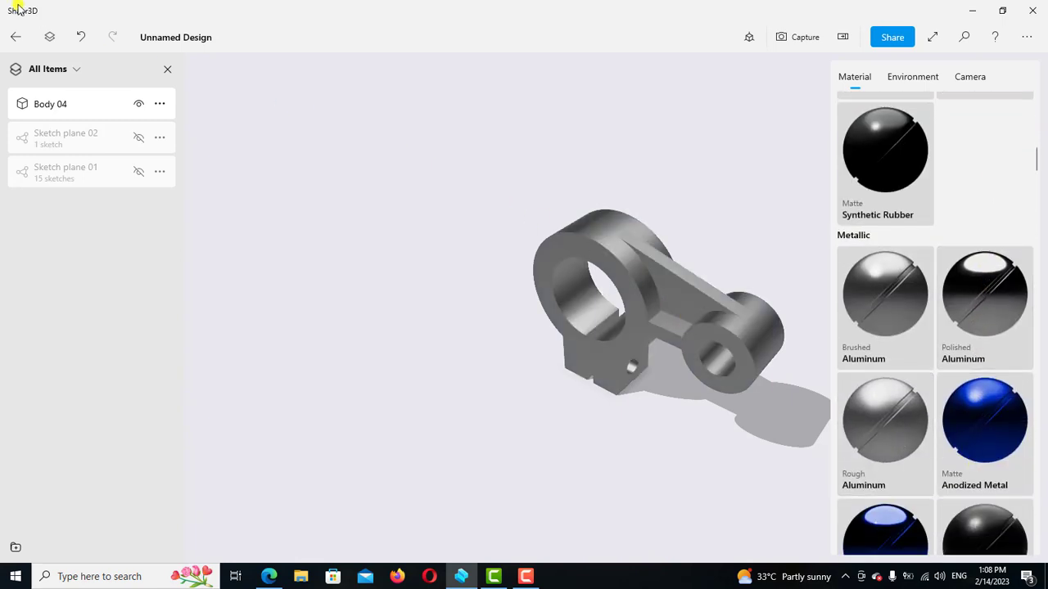
left_click(16, 38)
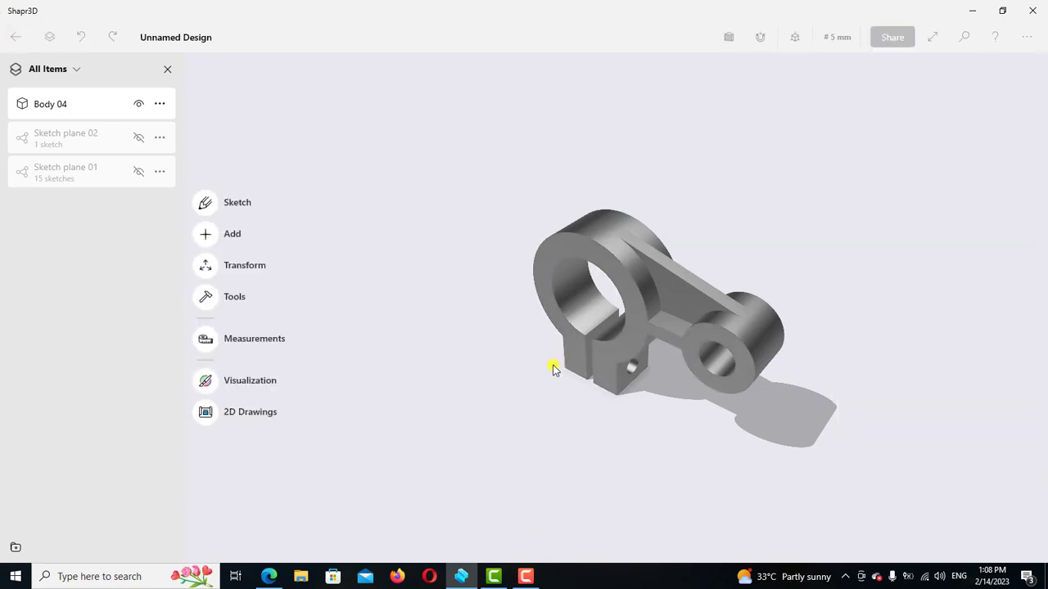
mouse_move(792, 411)
right_mouse_down()
mouse_move(826, 377)
mouse_move(873, 375)
mouse_move(879, 410)
mouse_move(814, 442)
right_mouse_up()
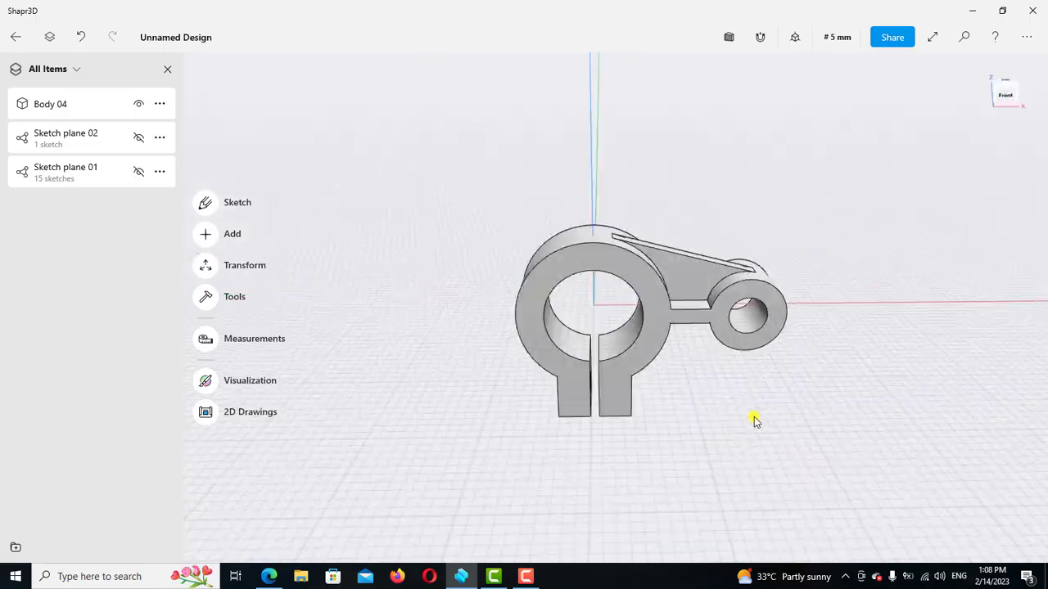